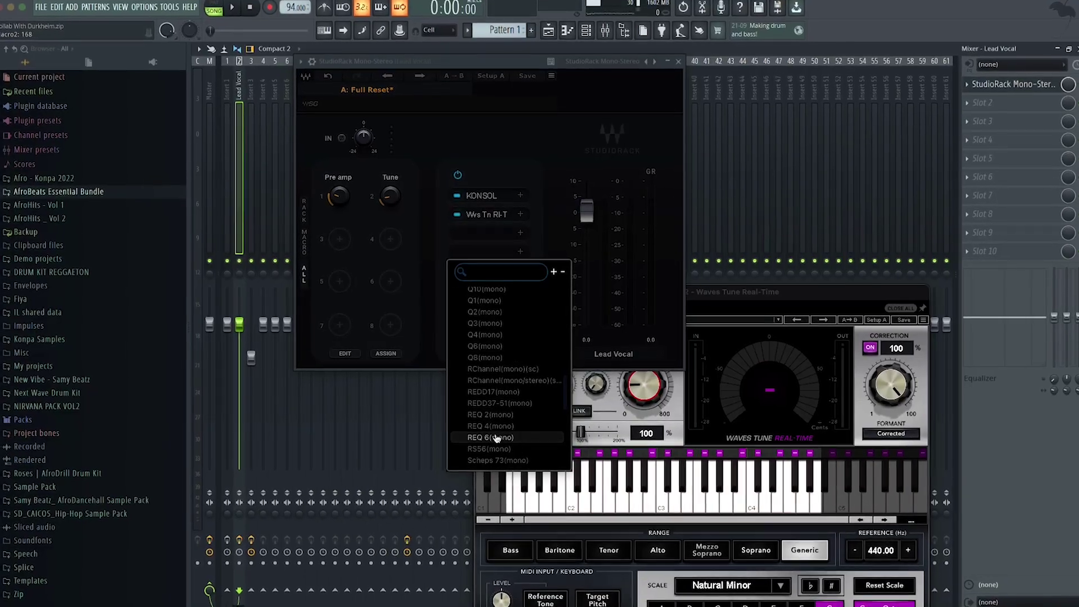
left_click(497, 439)
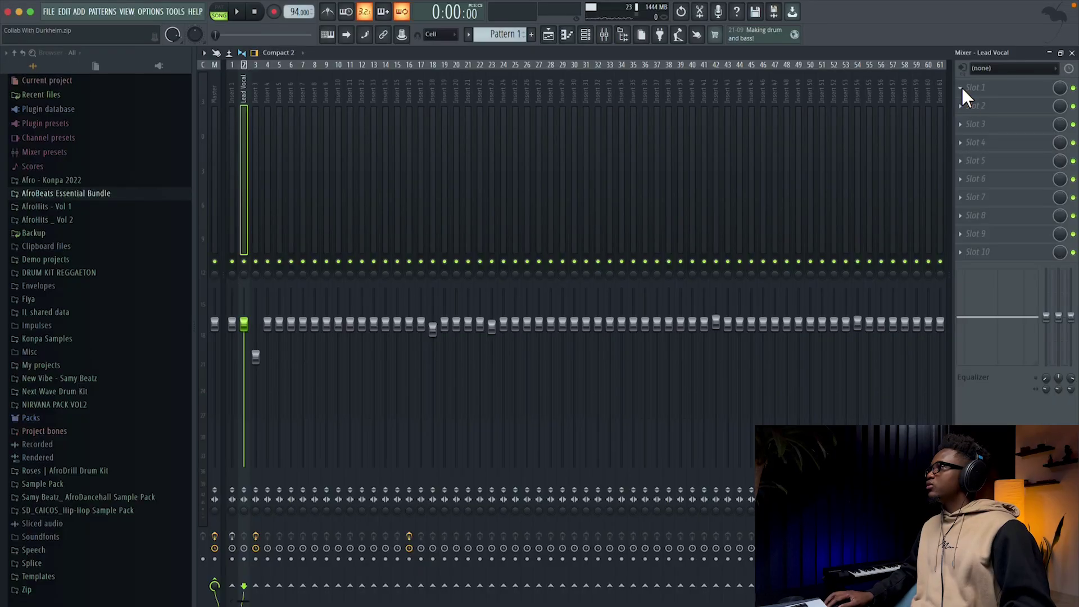
- Load StudioRack Mono-Stereo in the Lead Vocal track's first effect slot and display both its rack and macro sections
left_click(962, 88)
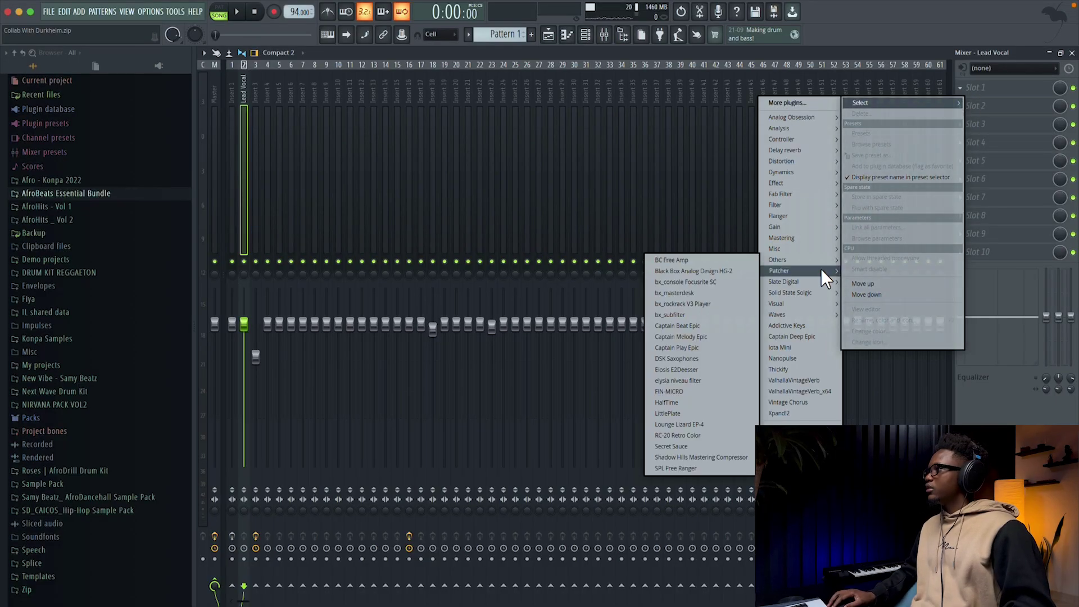
mouse_move(798, 316)
left_click(722, 325)
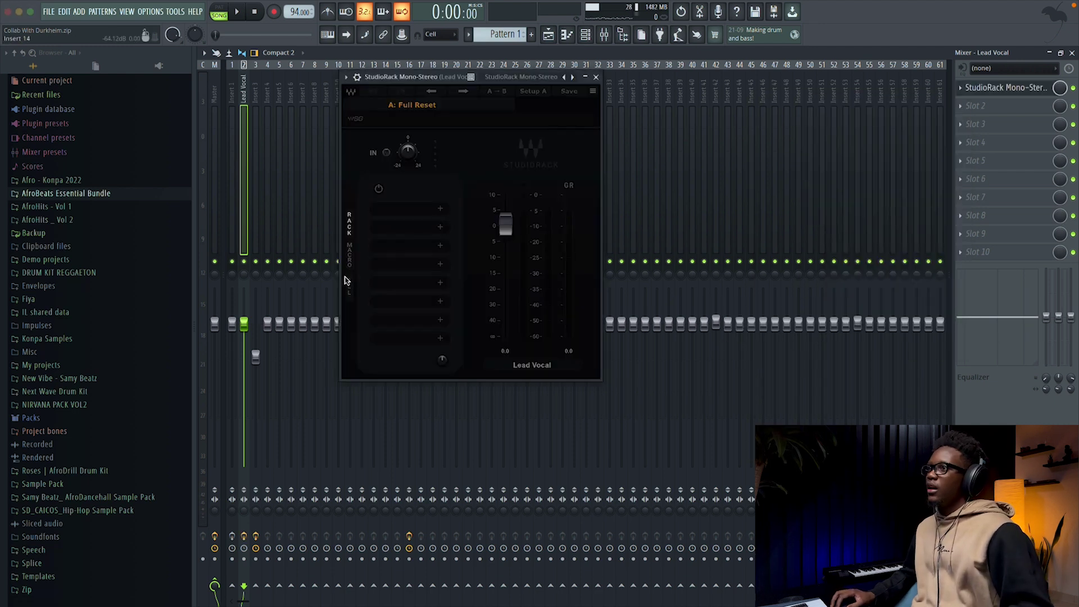
left_click(350, 284)
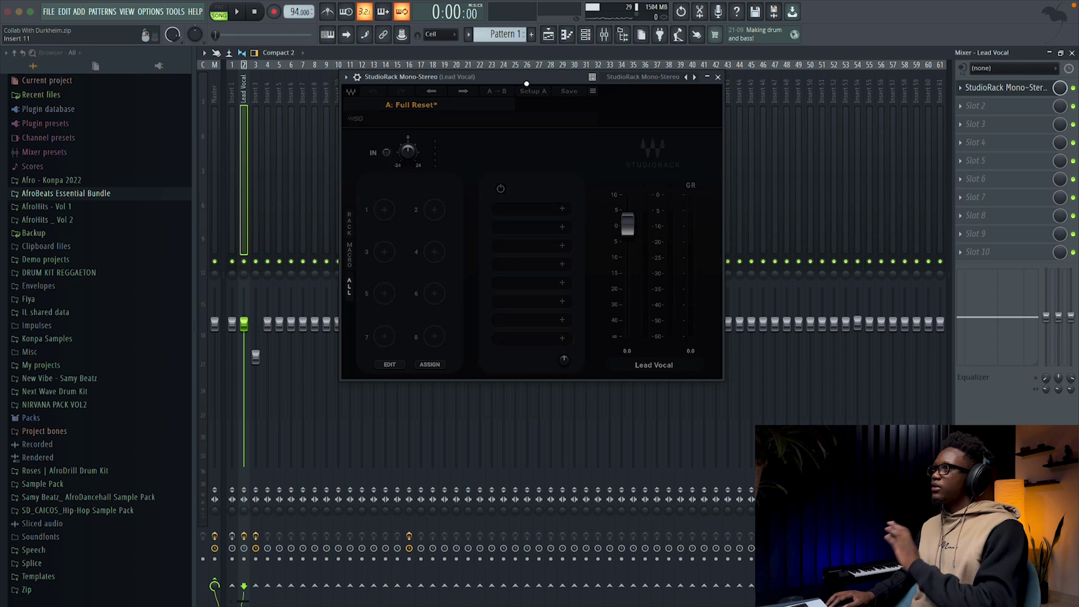
left_click_drag(491, 86, 464, 169)
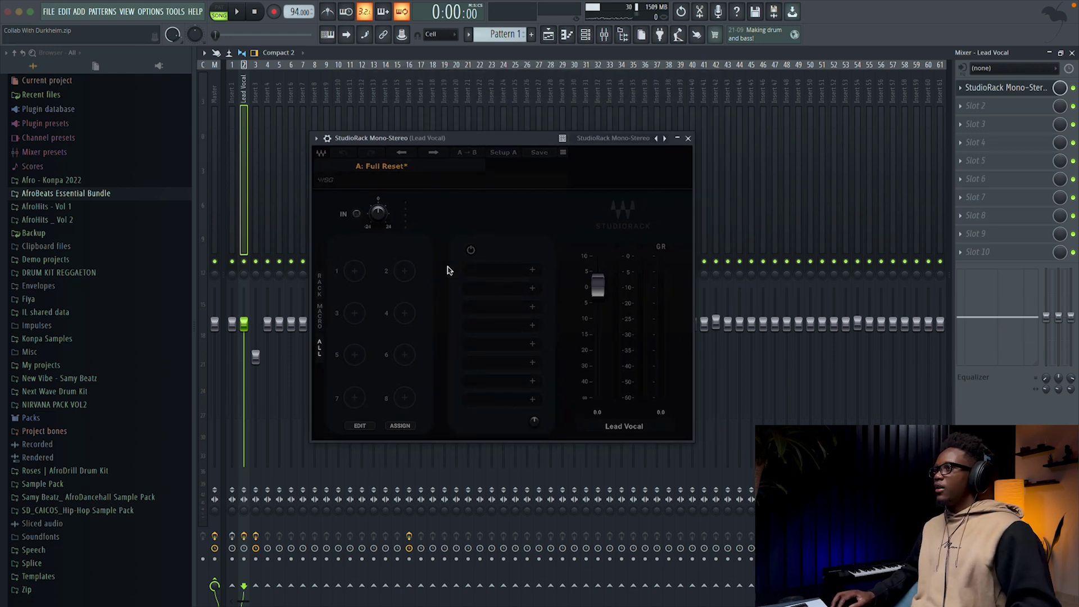
- Insert AnalogObsession's KONSOL(mono) from the VST3 plugins in the first slot of the StudioRack chain
left_click(529, 272)
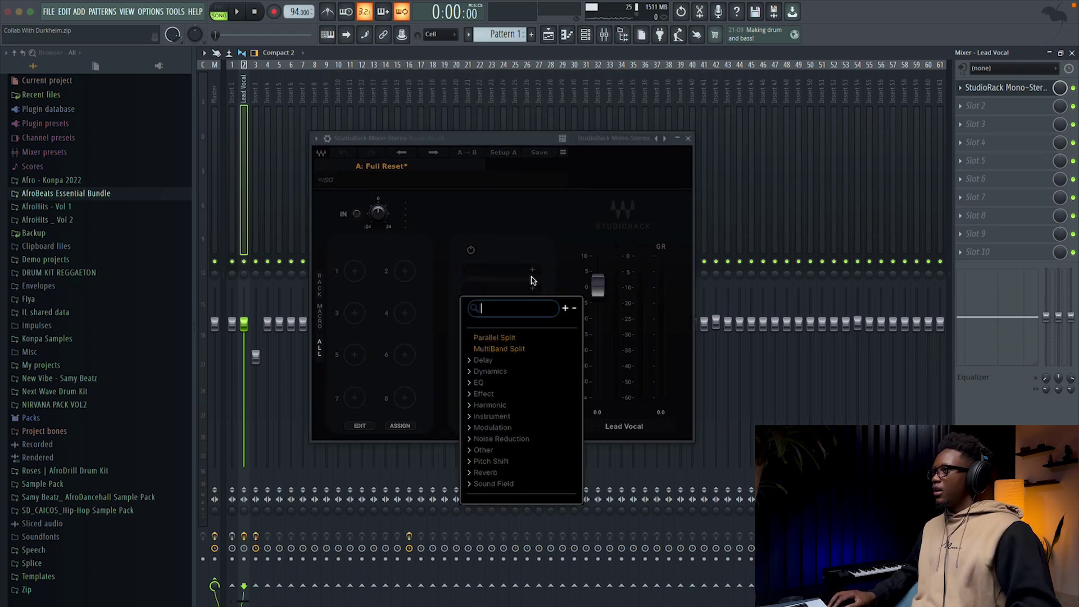
scroll(498, 458, "down", 2)
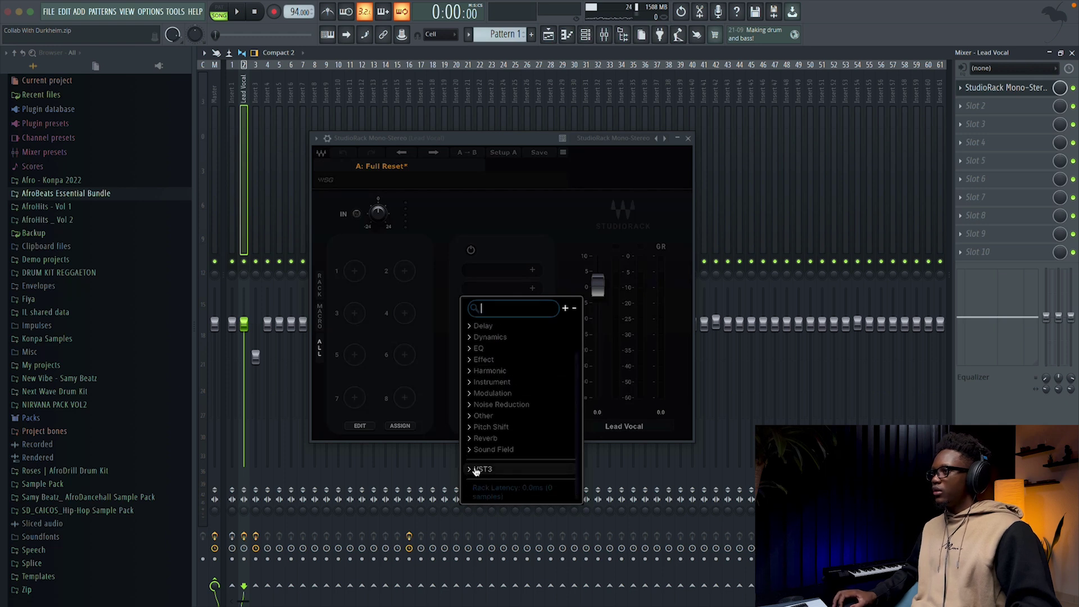
left_click(479, 470)
scroll(492, 472, "down", 5)
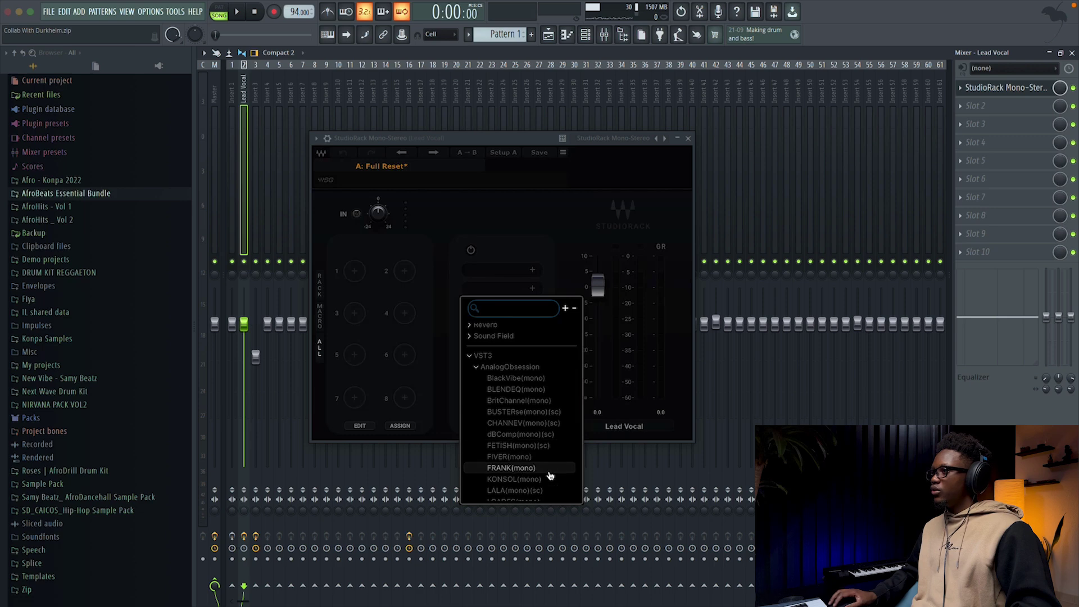
left_click(515, 479)
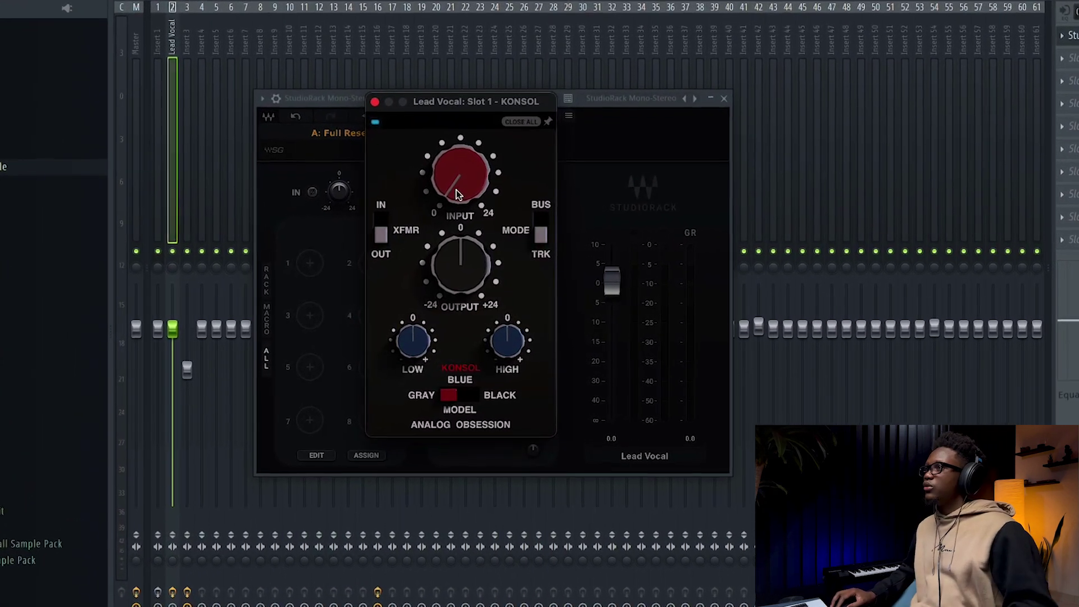
- Try different KONSOL input gains on the vocal, settle on about 6.8 dB, and close the plugin window
left_click_drag(459, 194, 440, 125)
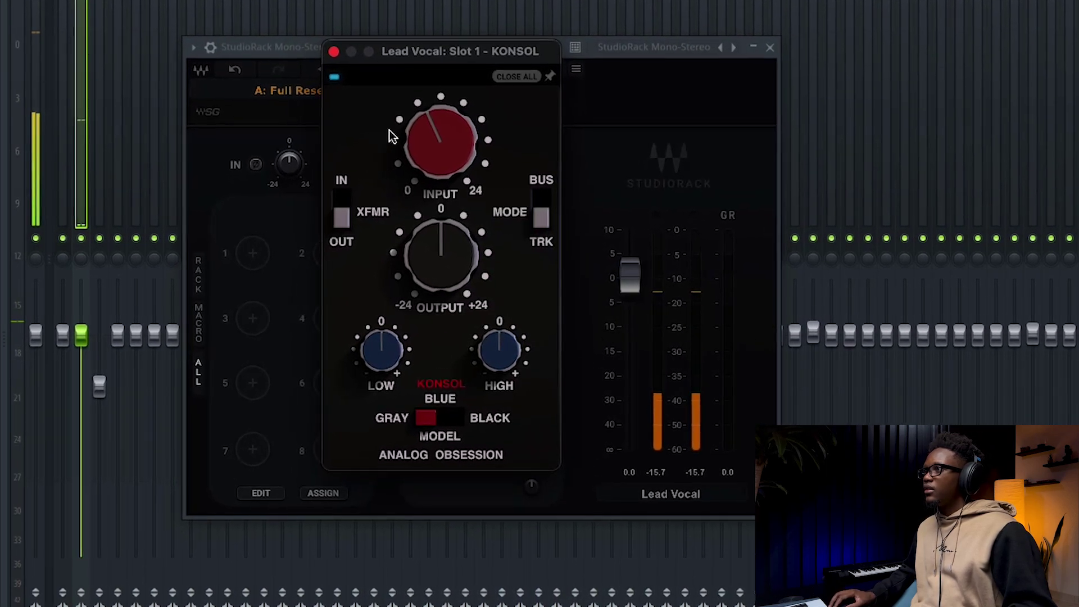
left_click(423, 126)
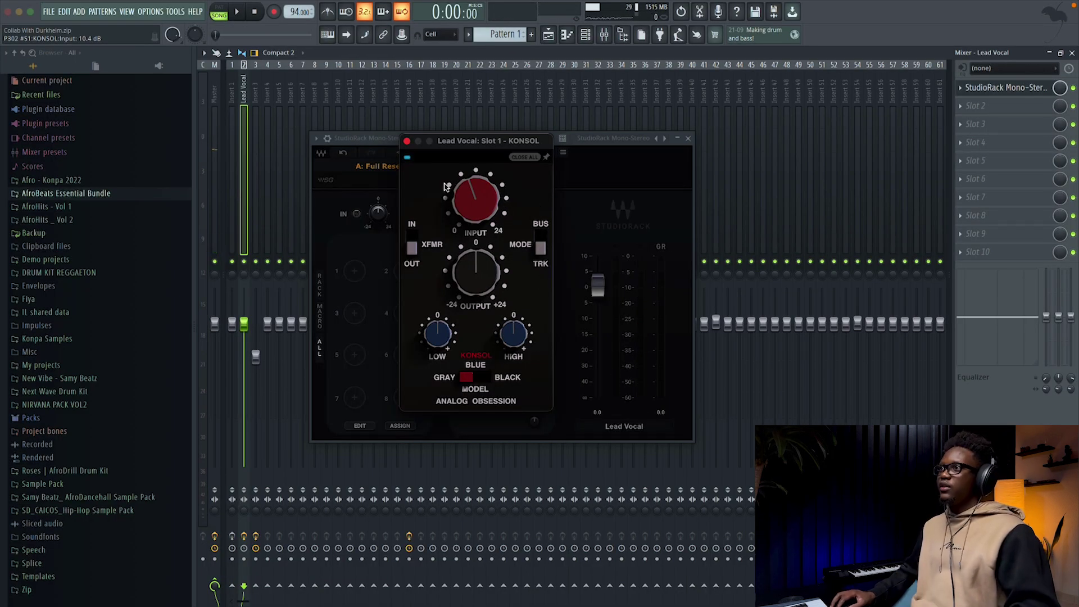
left_click(407, 141)
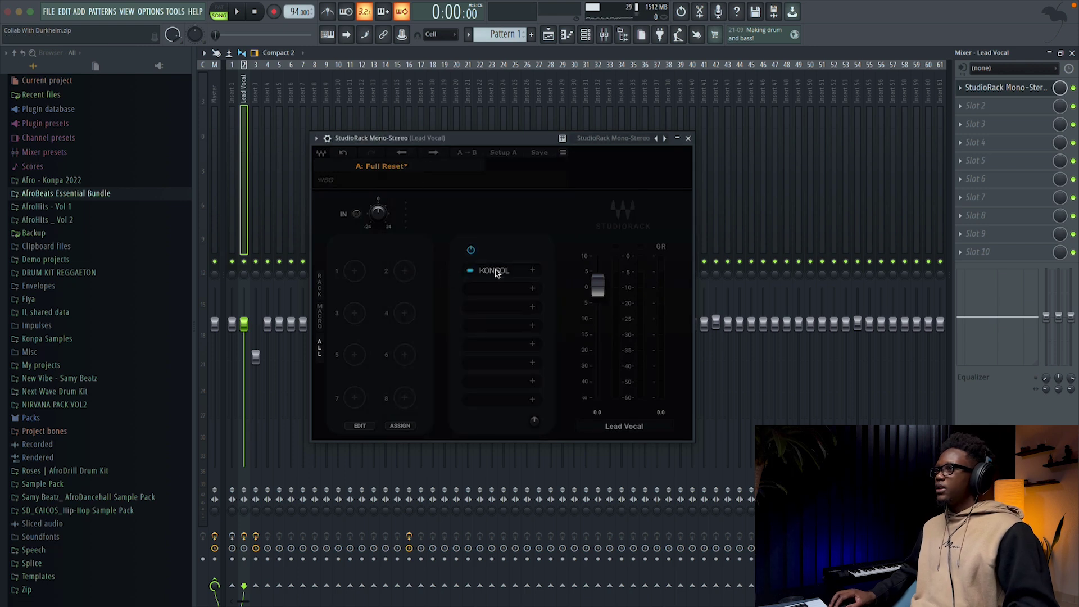
left_click(496, 272)
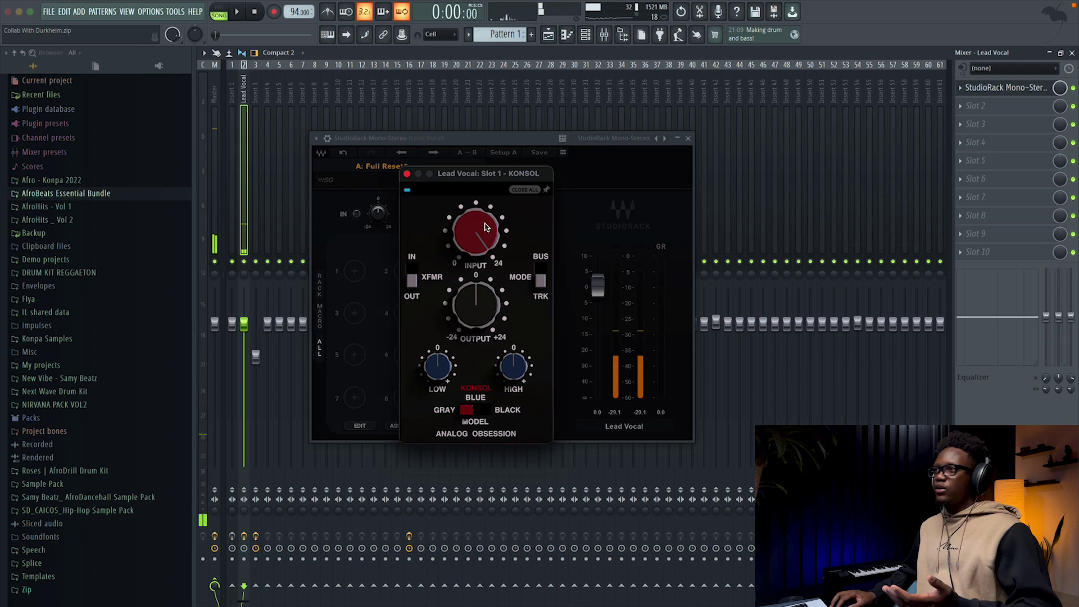
left_click_drag(486, 227, 489, 371)
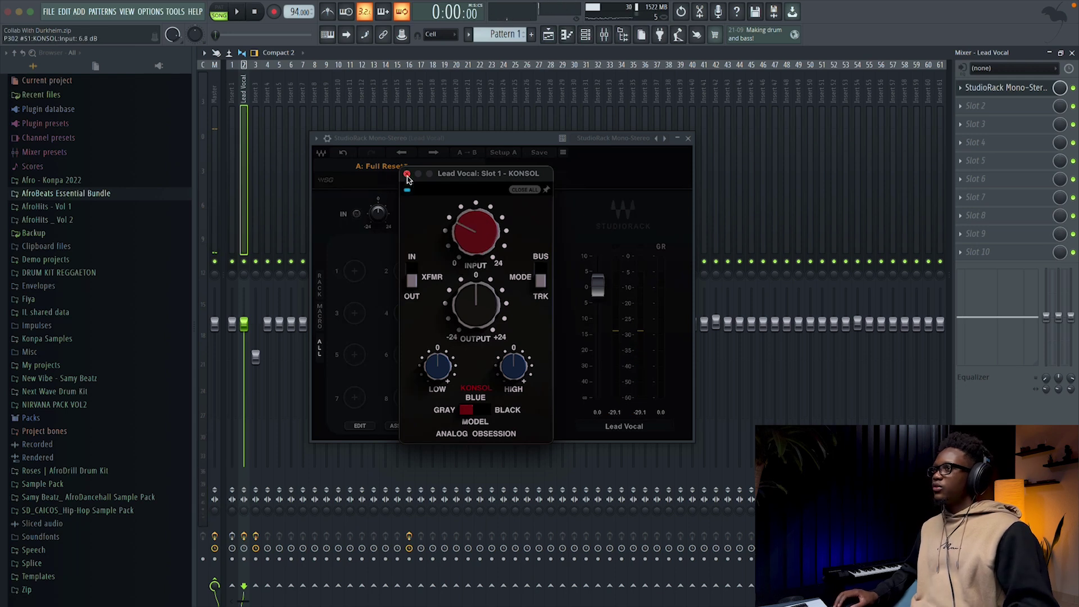
left_click(407, 174)
- Assign KONSOL's Input parameter to StudioRack macro 1
left_click(354, 274)
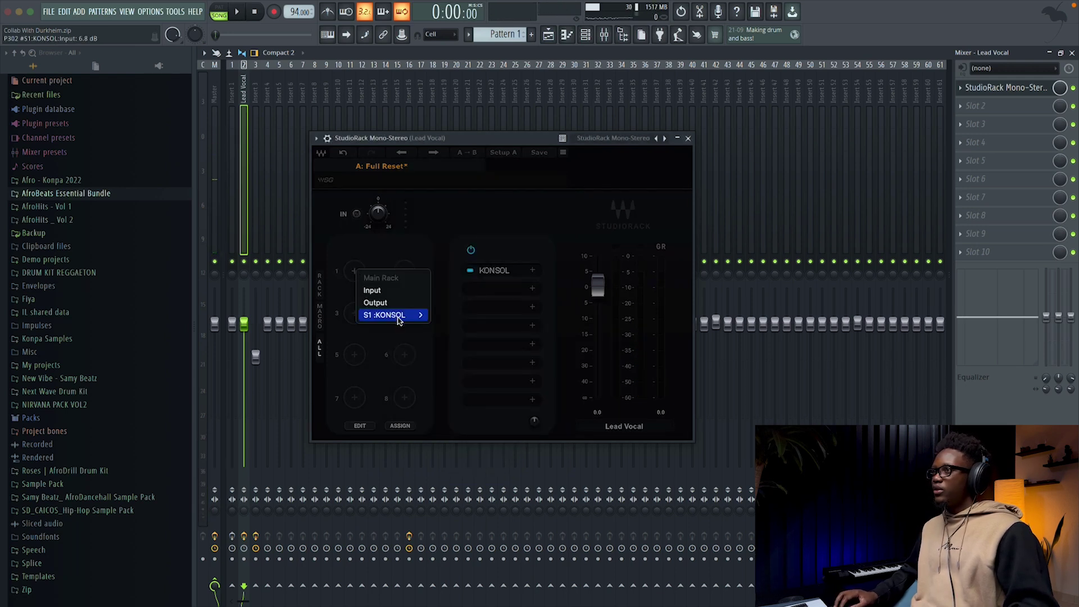
mouse_move(394, 315)
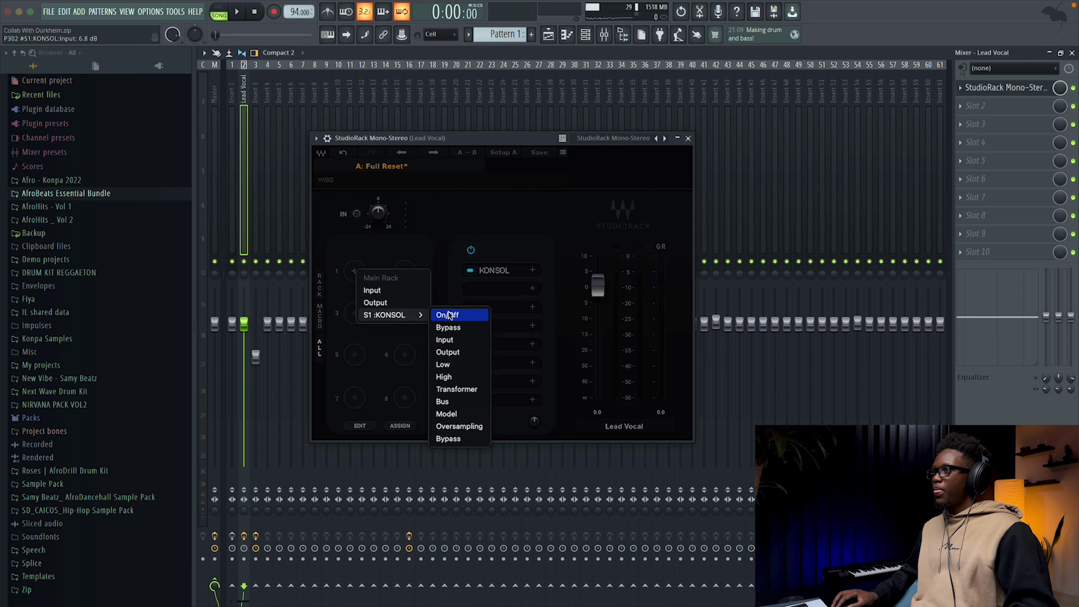
left_click(445, 340)
- Adjust KONSOL's input gain through macro 1 with the KONSOL window open beside the rack, and close that window
left_click(512, 273)
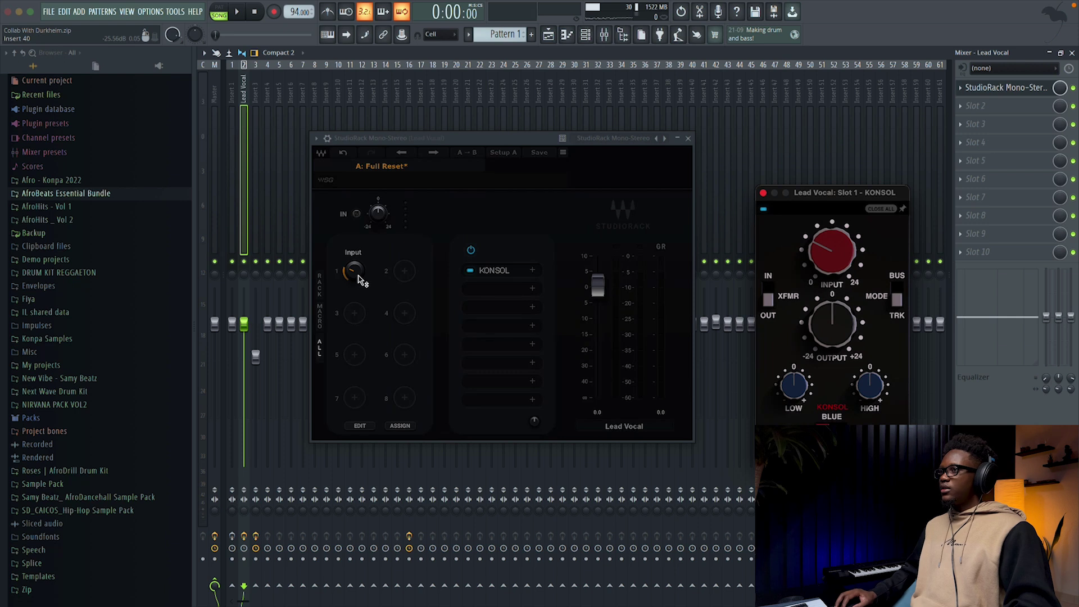
left_click_drag(358, 276, 358, 264)
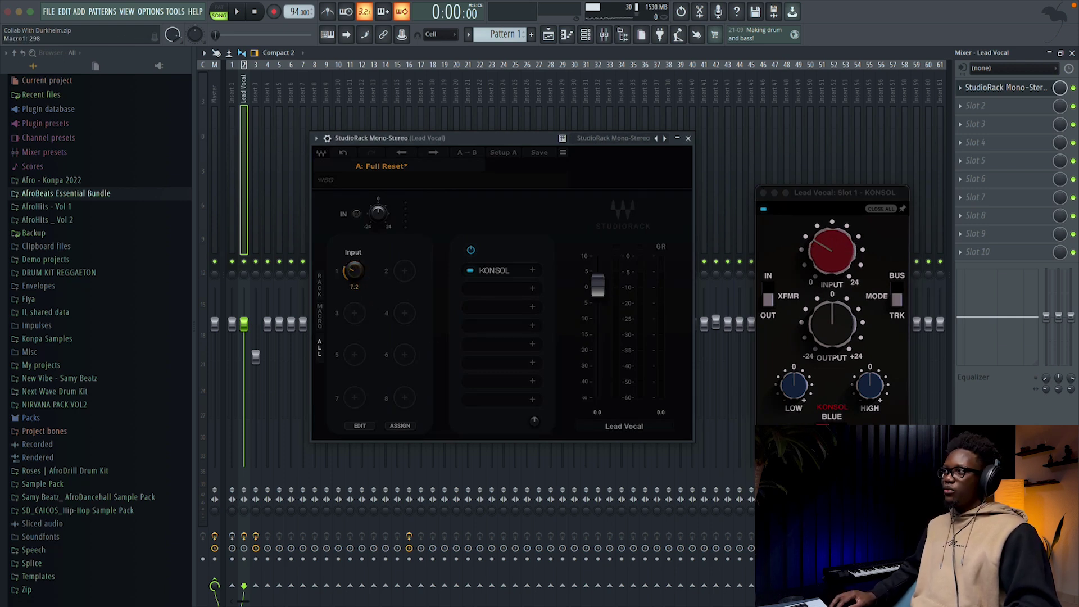
left_click_drag(347, 273, 282, 262)
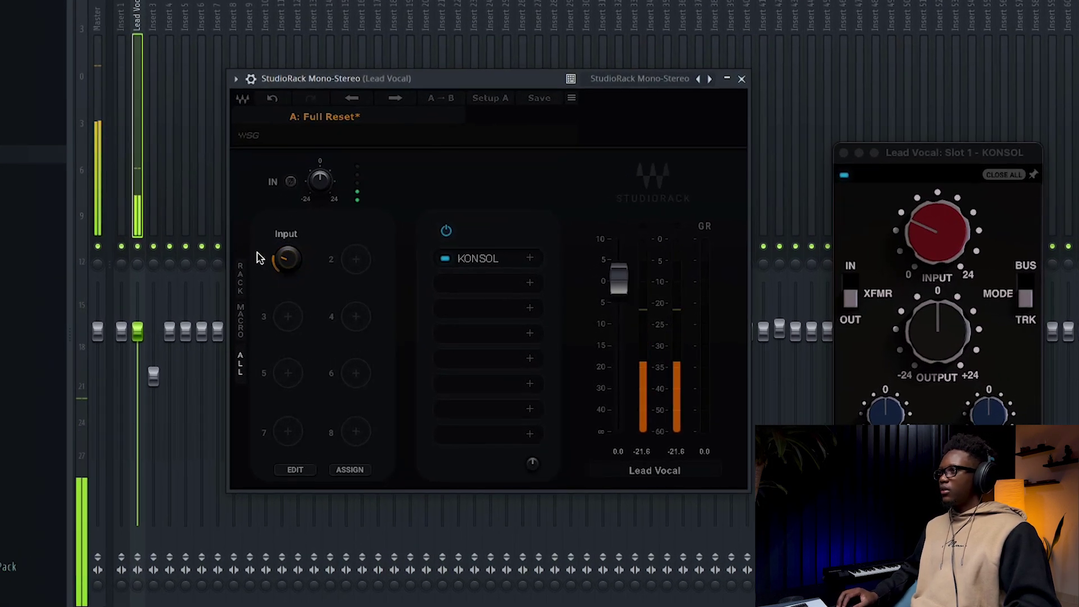
left_click(843, 152)
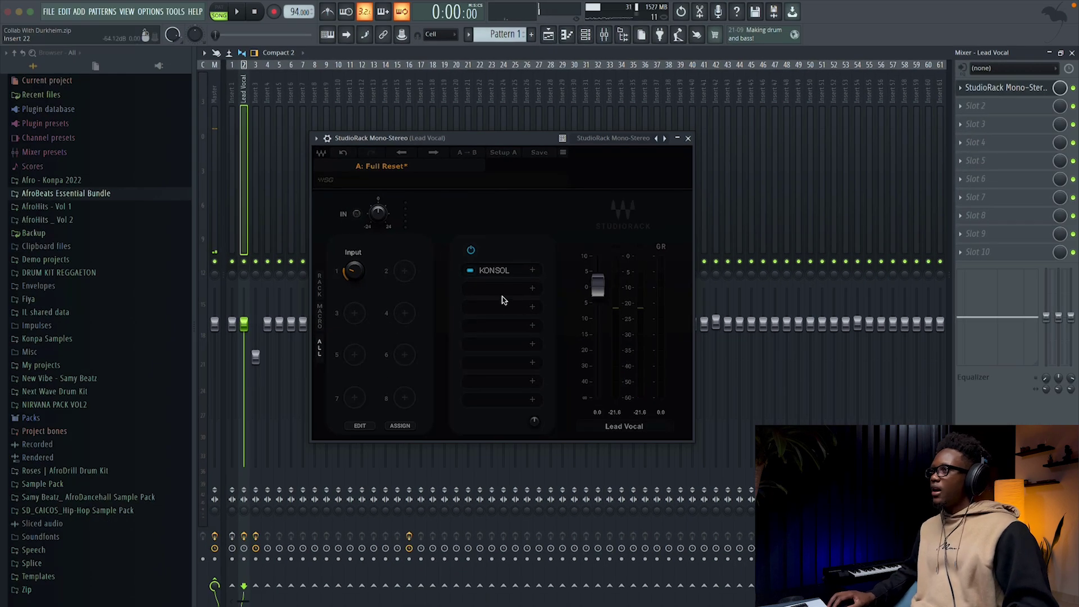
- Search for "waves tune" and insert Waves Tune Real-Time (mono) in the second StudioRack slot
left_click(533, 289)
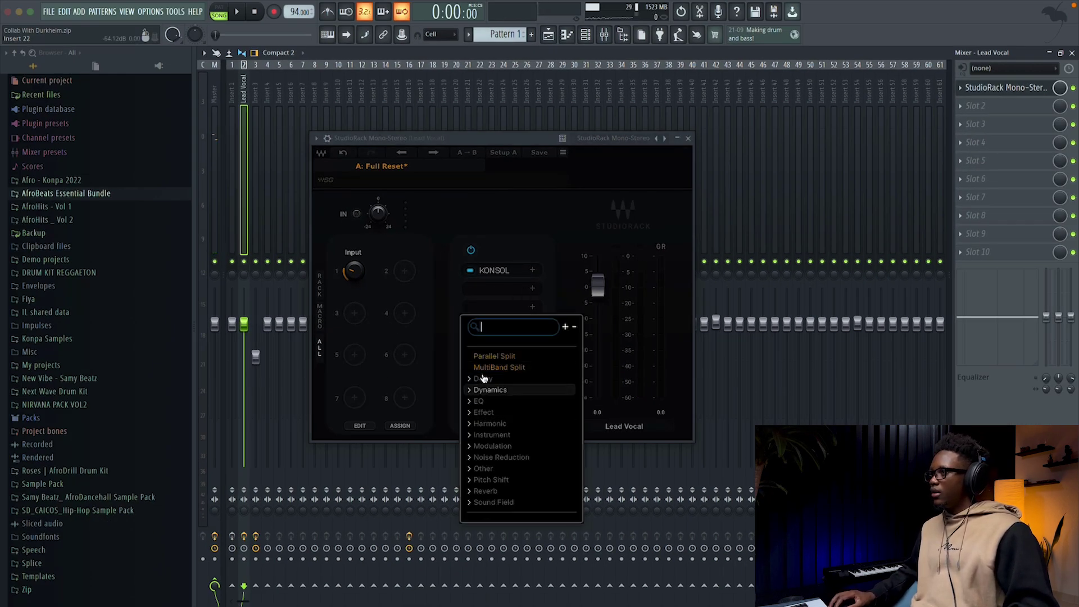
type("wavt")
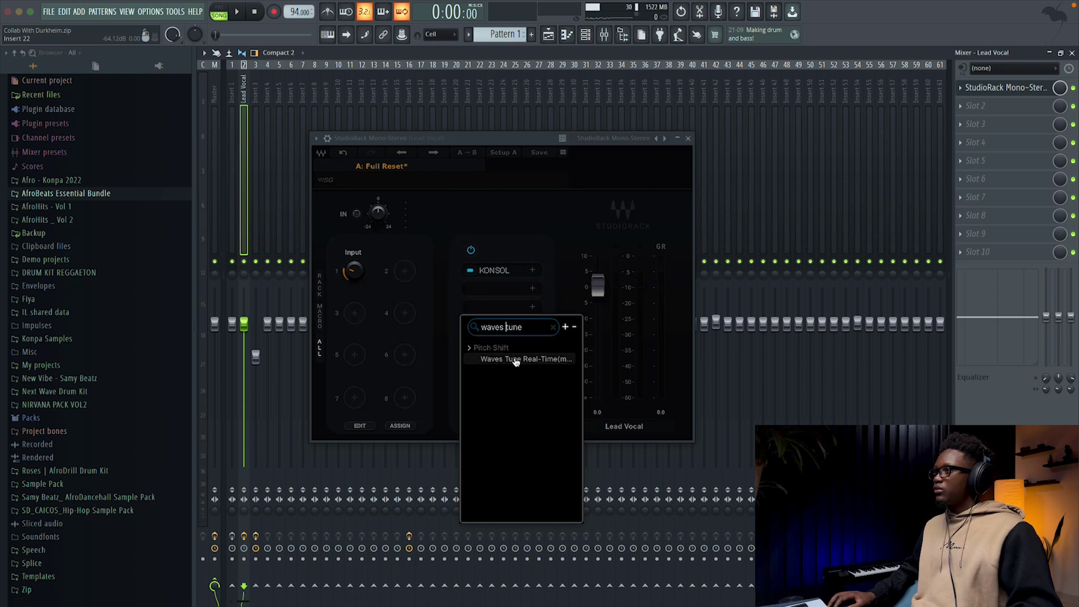
left_click(516, 360)
- Set the Waves Tune Real-Time scale to G Natural Minor and move its window clear of the StudioRack macros
scroll(613, 423, "down", 2)
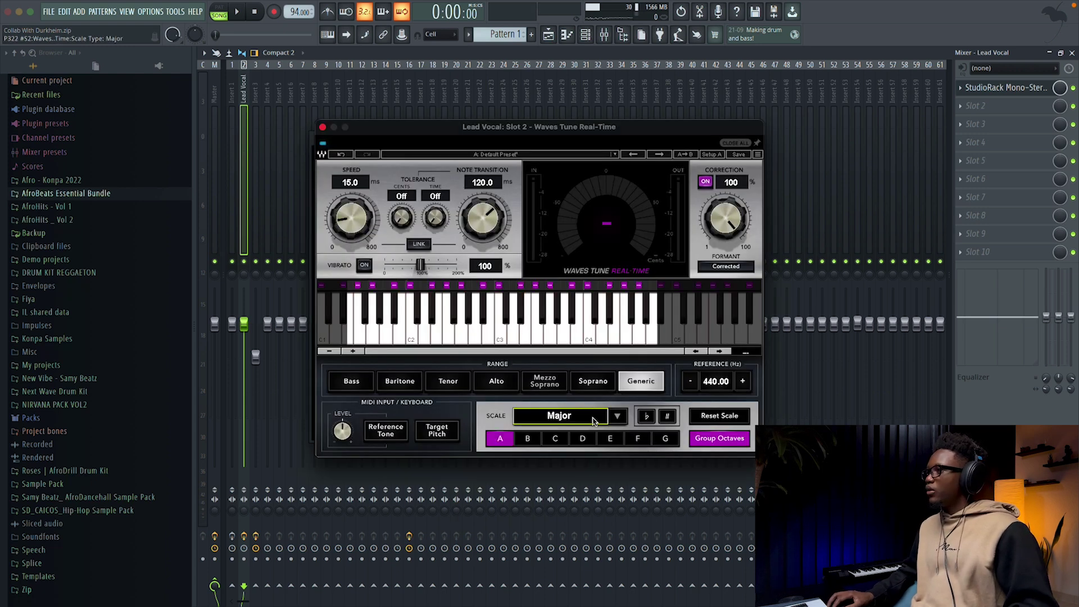
left_click(667, 441)
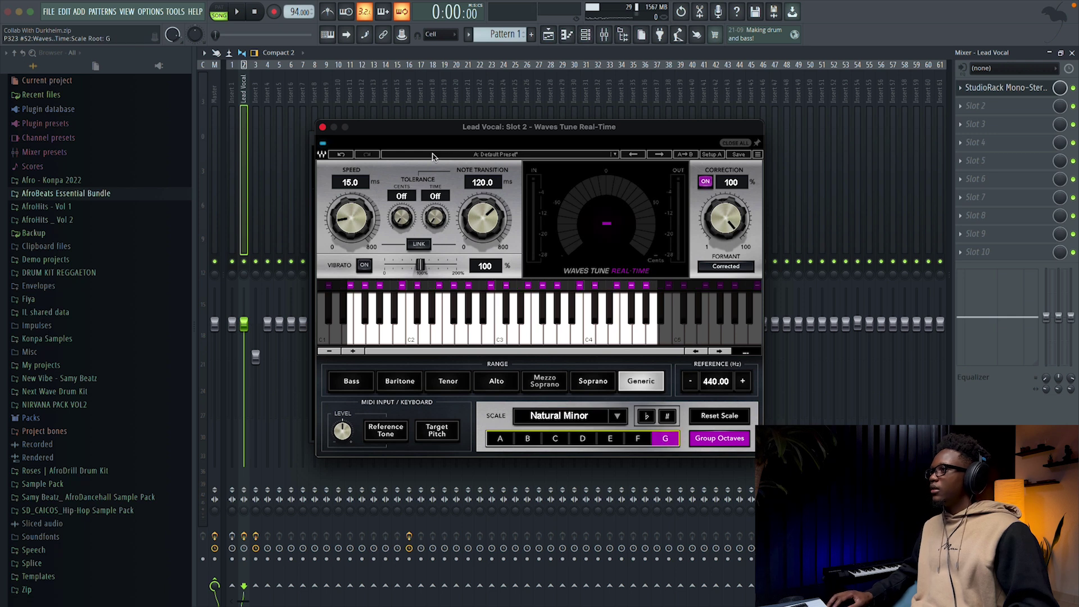
left_click_drag(403, 131, 498, 257)
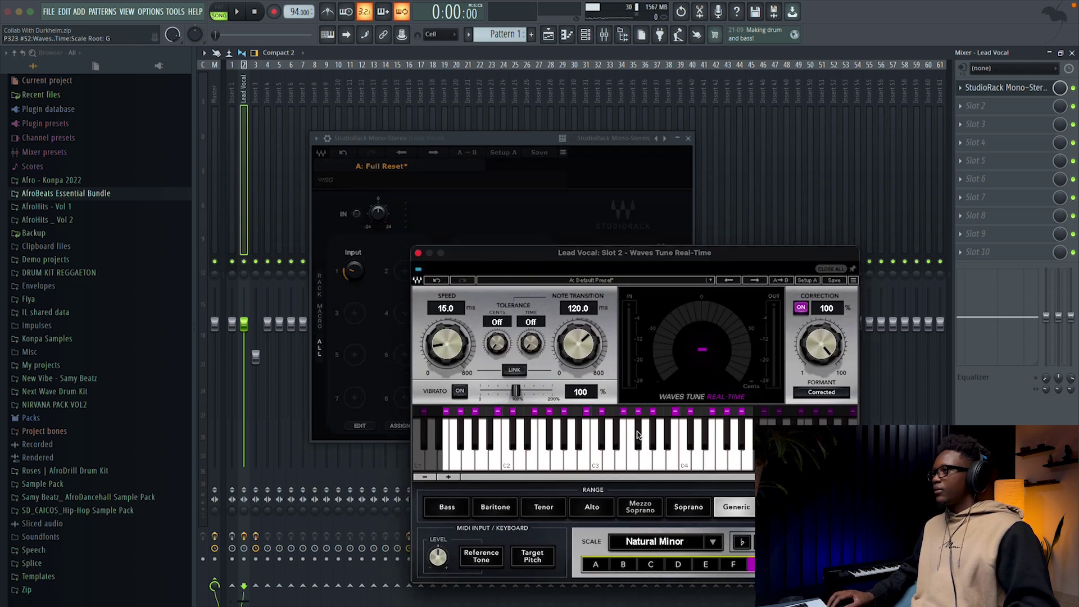
- Assign the Waves Tune Note Transition knob to StudioRack macro 2
right_click(579, 339)
mouse_move(614, 387)
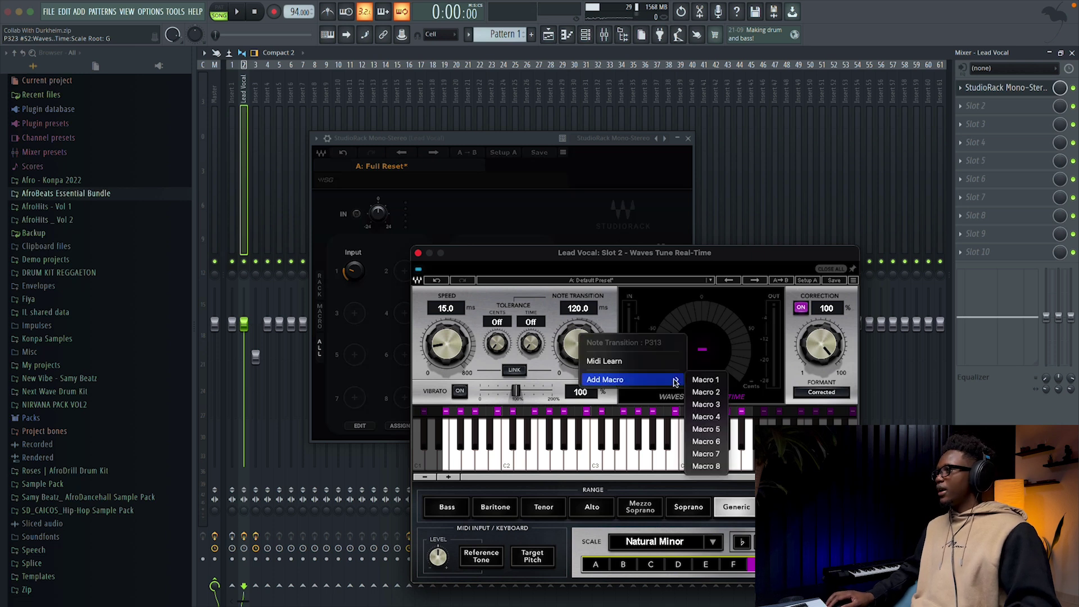
left_click(707, 395)
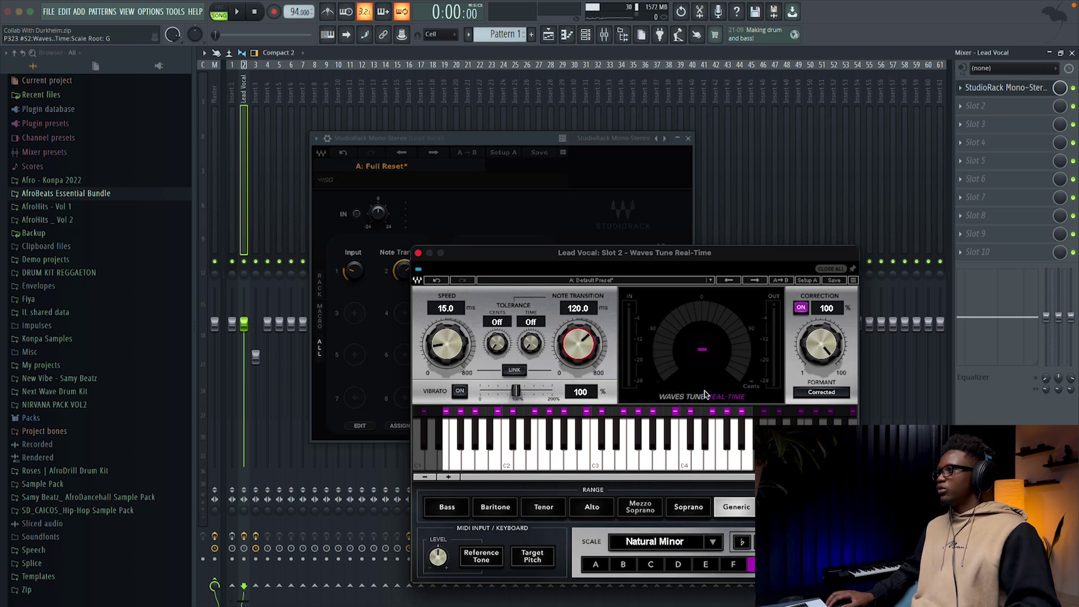
- Lower the Note Transition macro to about 5.5 while the song plays, with the Waves Tune window moved aside, and stop playback
key("space")
left_click_drag(454, 256, 518, 295)
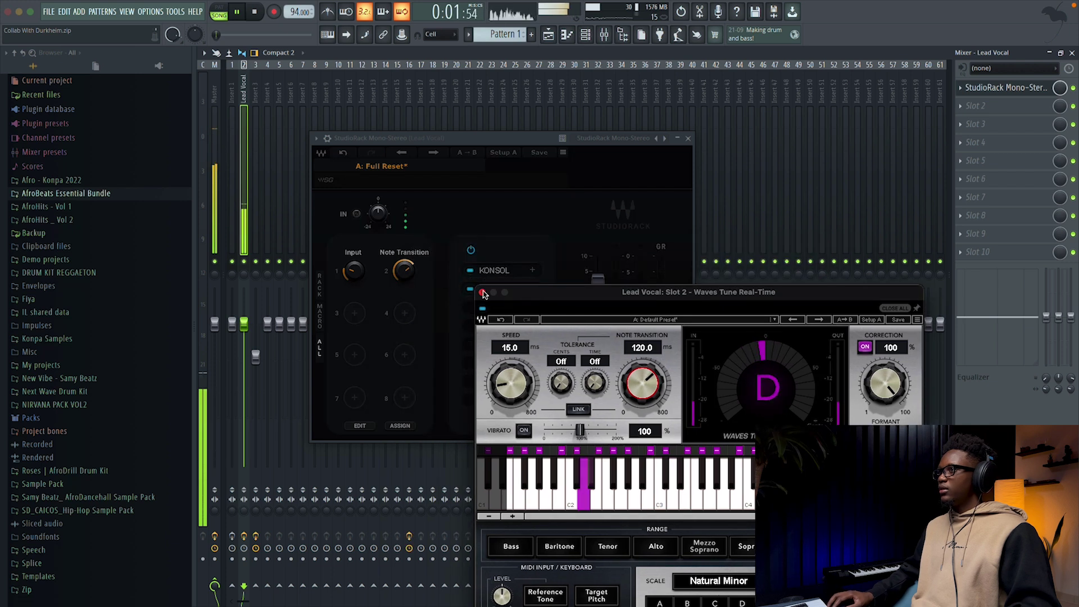
key("space")
left_click(404, 270)
key("space")
left_click_drag(404, 270, 404, 298)
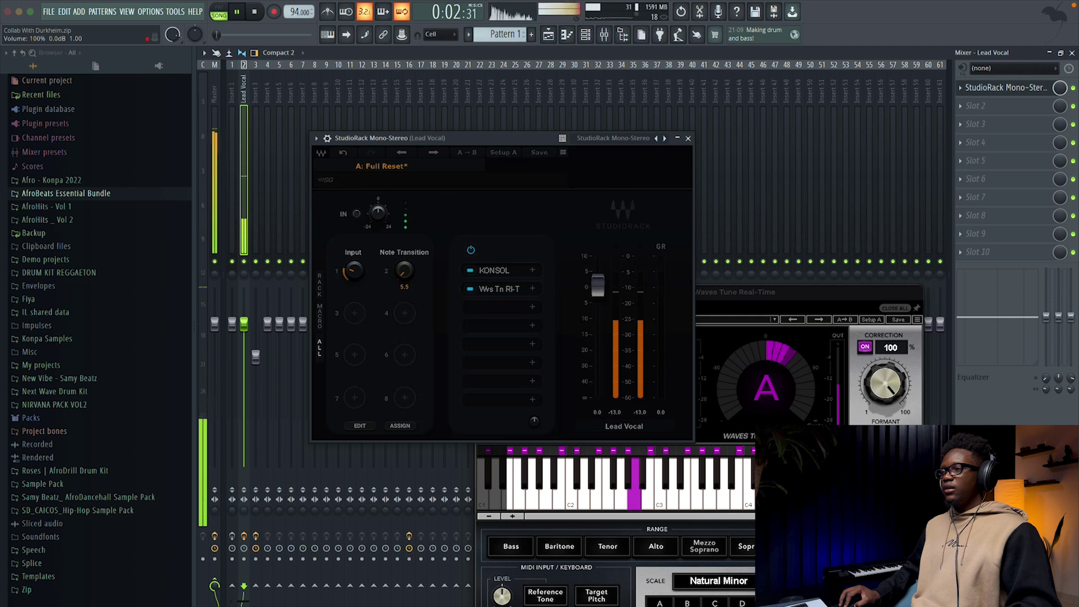
key("space")
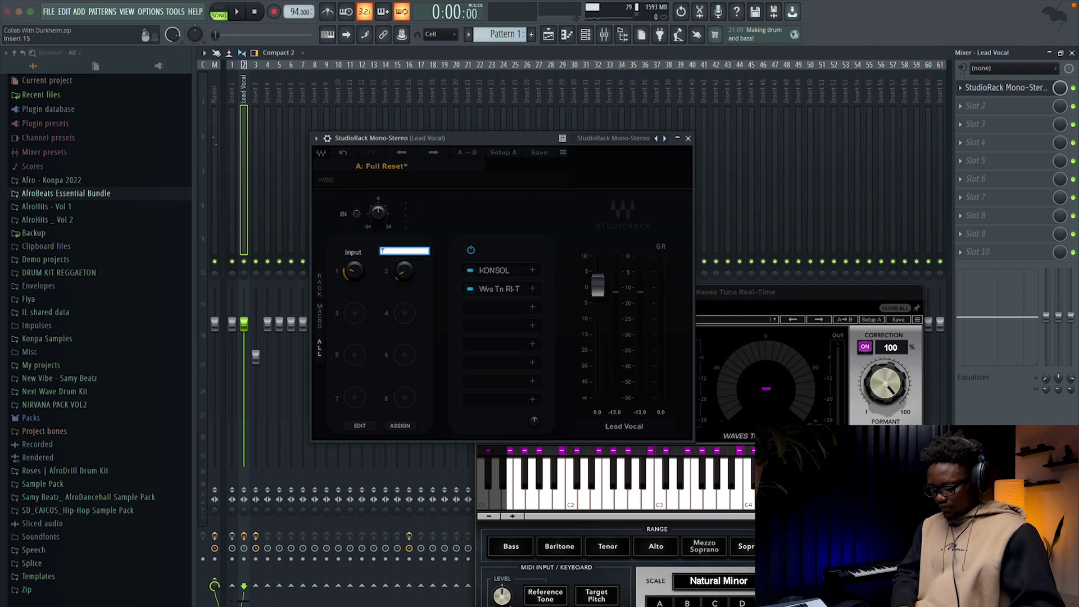
- Rename macro 2 as Tune and macro 1 as Pre amp, and set Tune to about 16.6 during playback
type("e")
key("Return")
key("space")
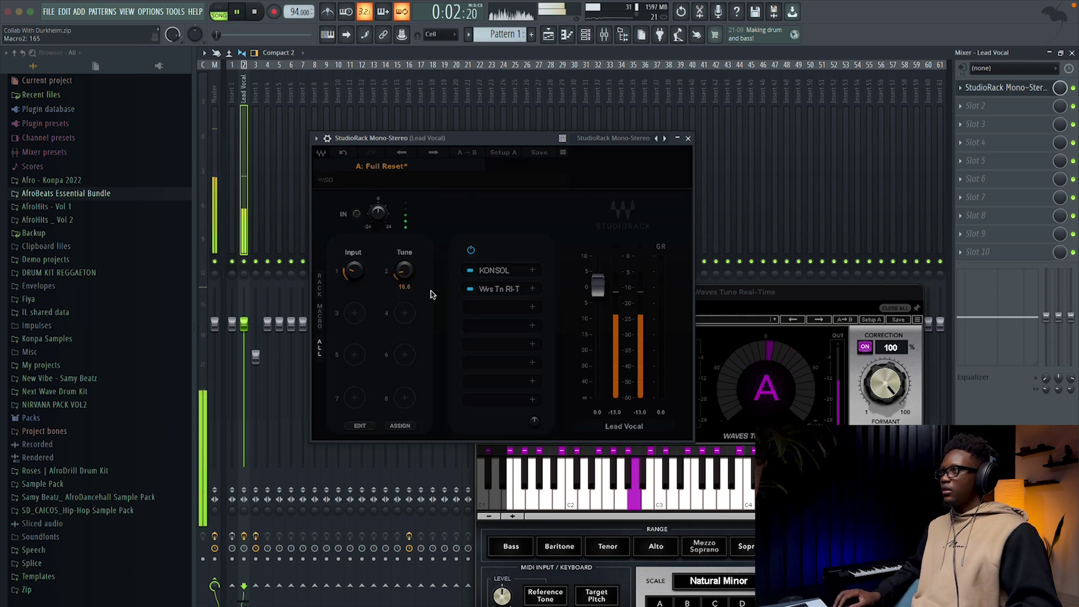
left_click_drag(482, 148, 470, 74)
key("space")
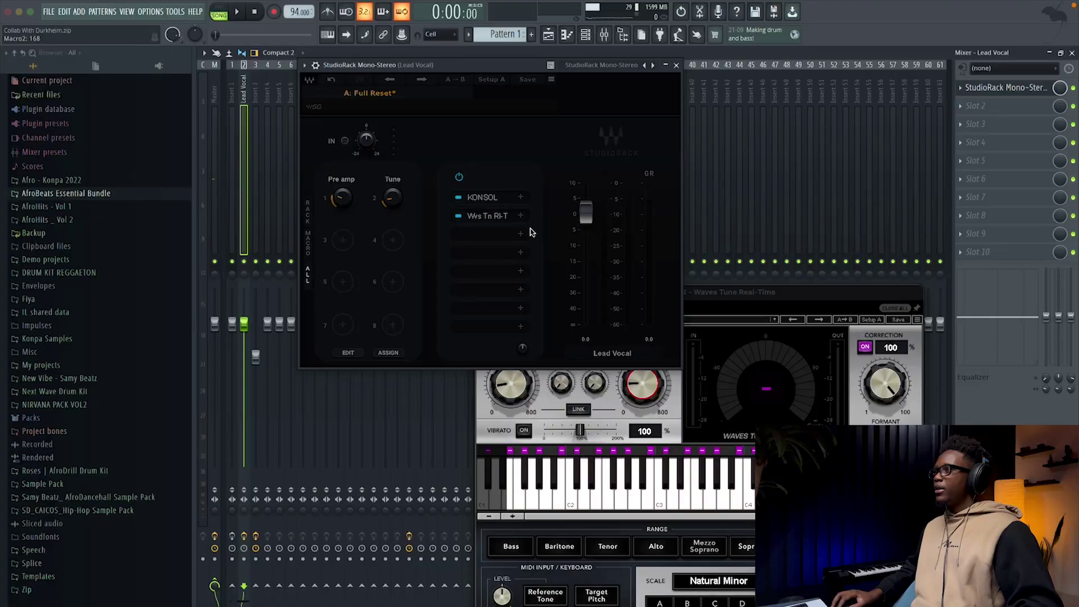
- Insert the mono REQ 6 equalizer into the third slot of the StudioRack chain
left_click(521, 233)
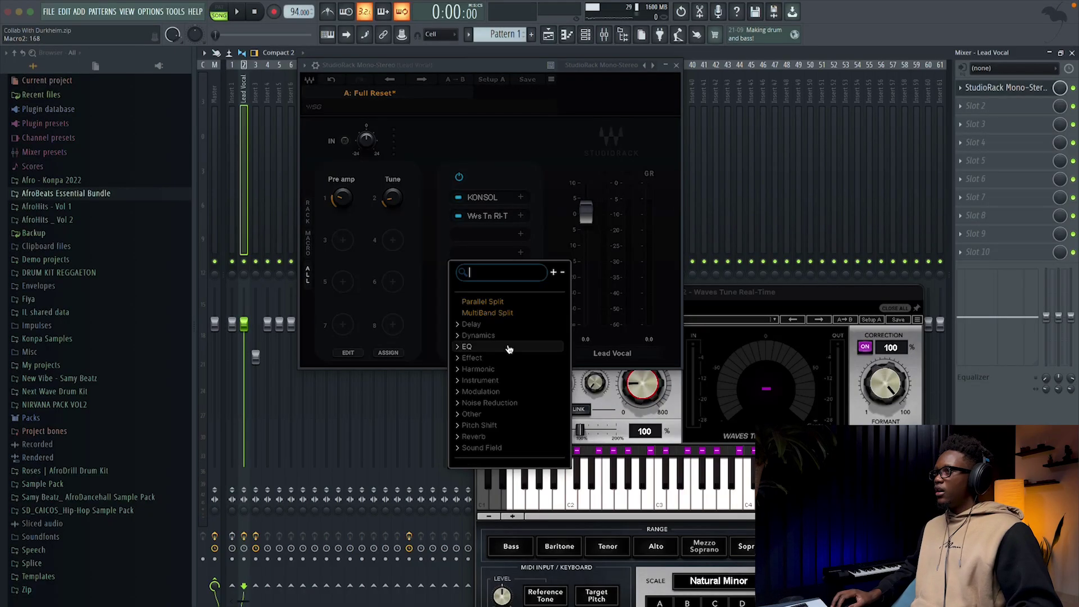
left_click(470, 352)
scroll(495, 360, "down", 5)
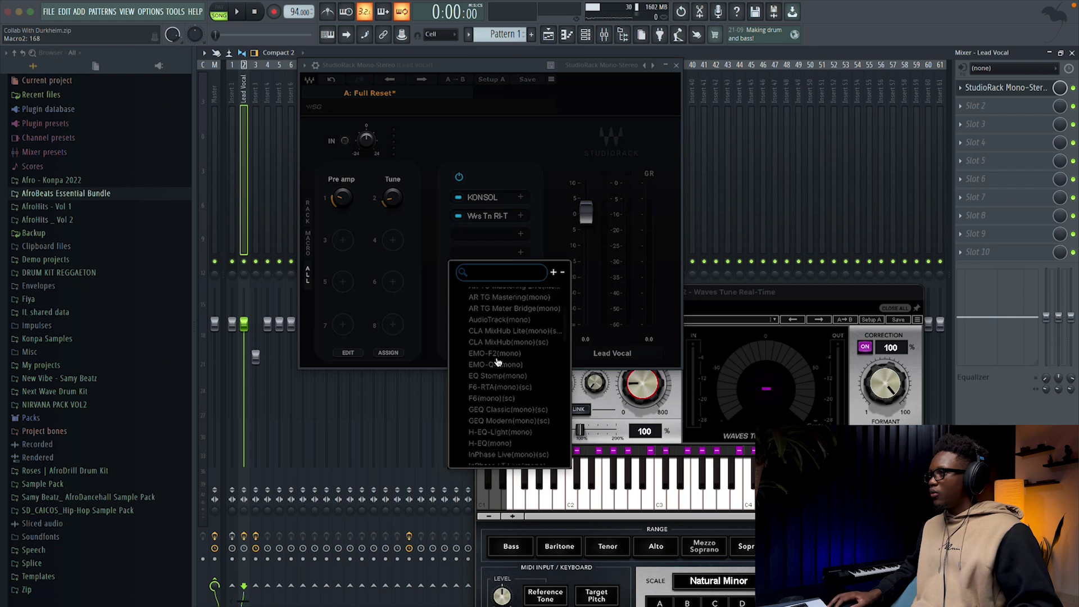
scroll(498, 361, "down", 10)
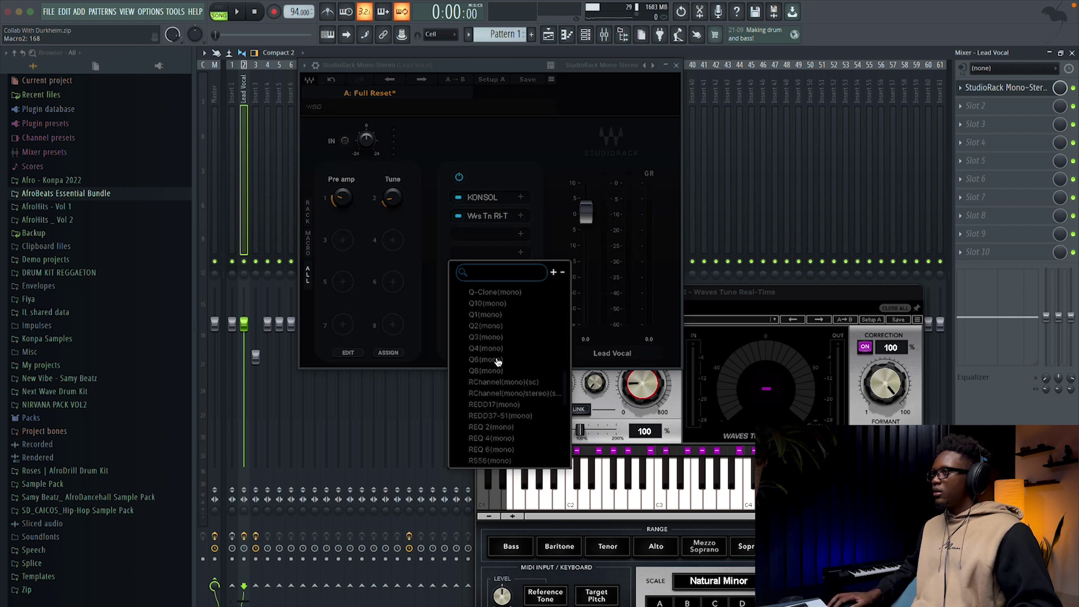
left_click(496, 436)
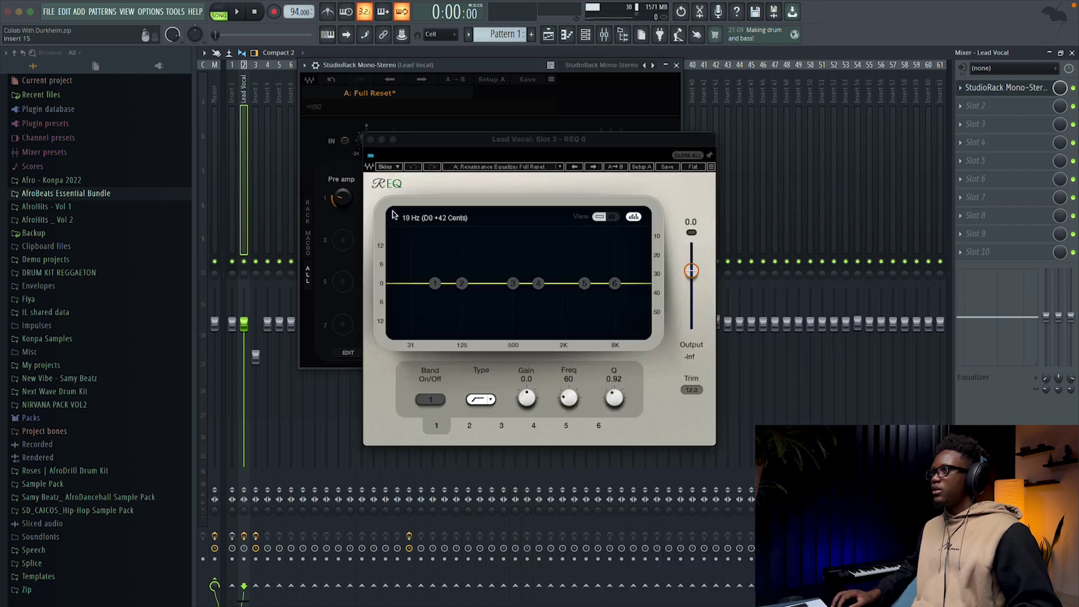
- Enable REQ band 1 as a low cut and raise its frequency to about 112 Hz during playback, then stop playback
left_click_drag(434, 288, 431, 305)
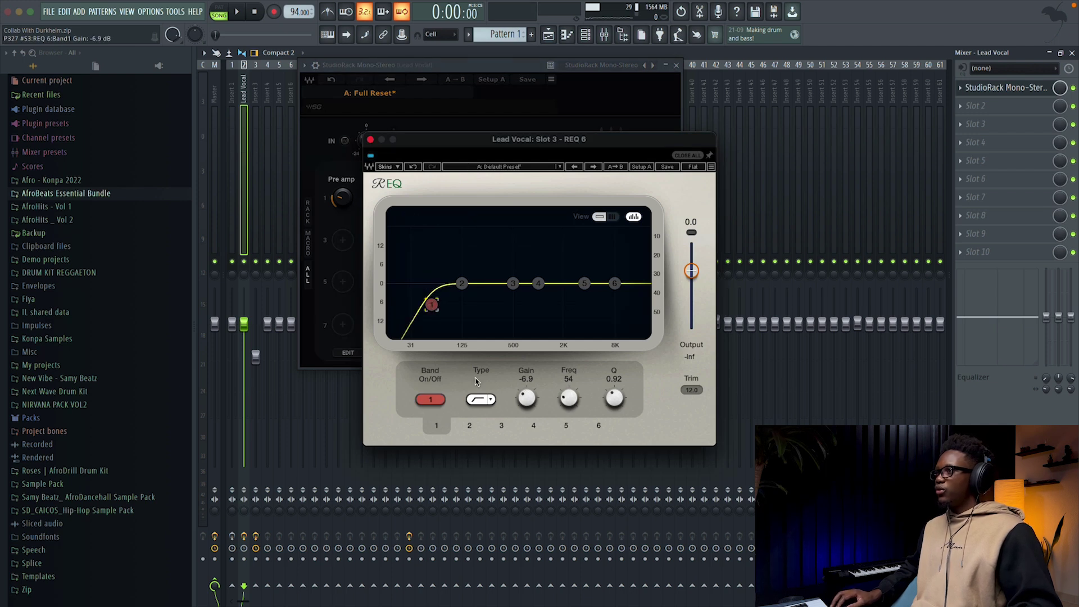
key("space")
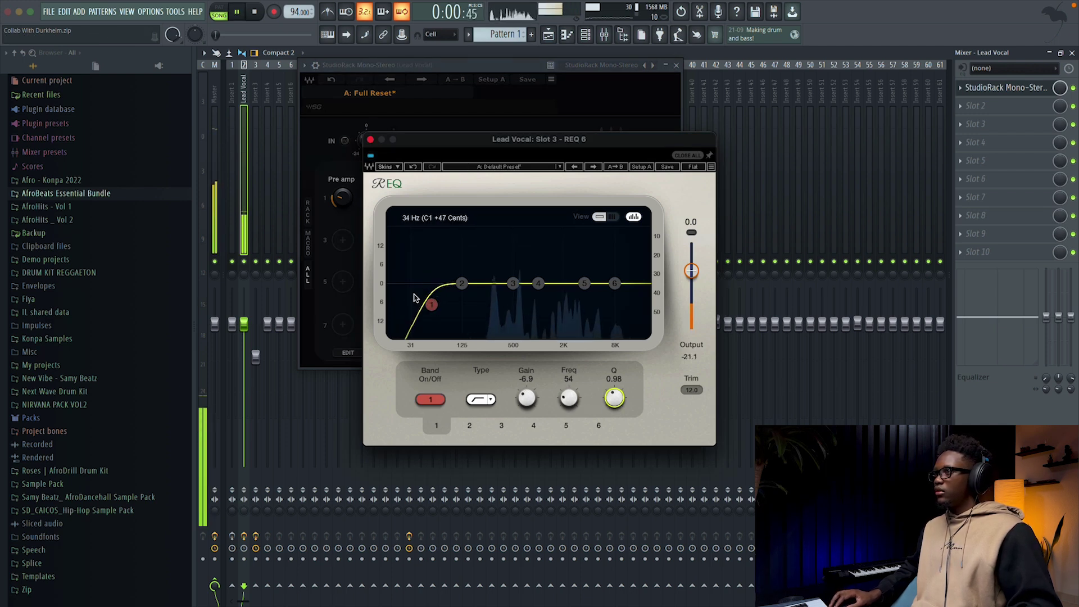
left_click_drag(431, 305, 459, 308)
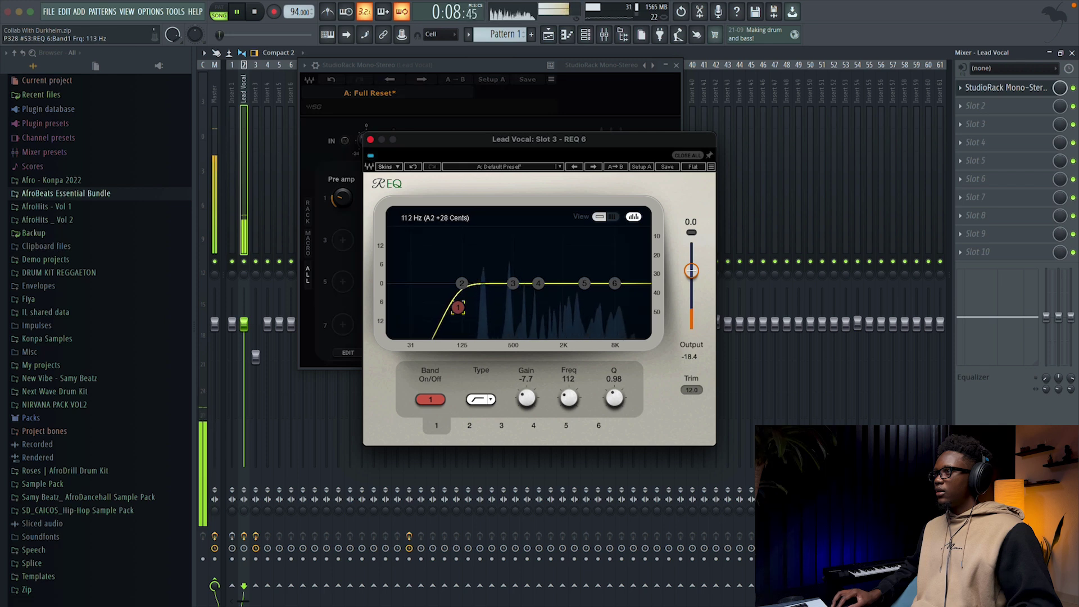
key("space")
- Sweep a boosted REQ band 3 during playback, then cut it by about 3.6 dB at 219 Hz with a Q of 2.41
left_click(513, 283)
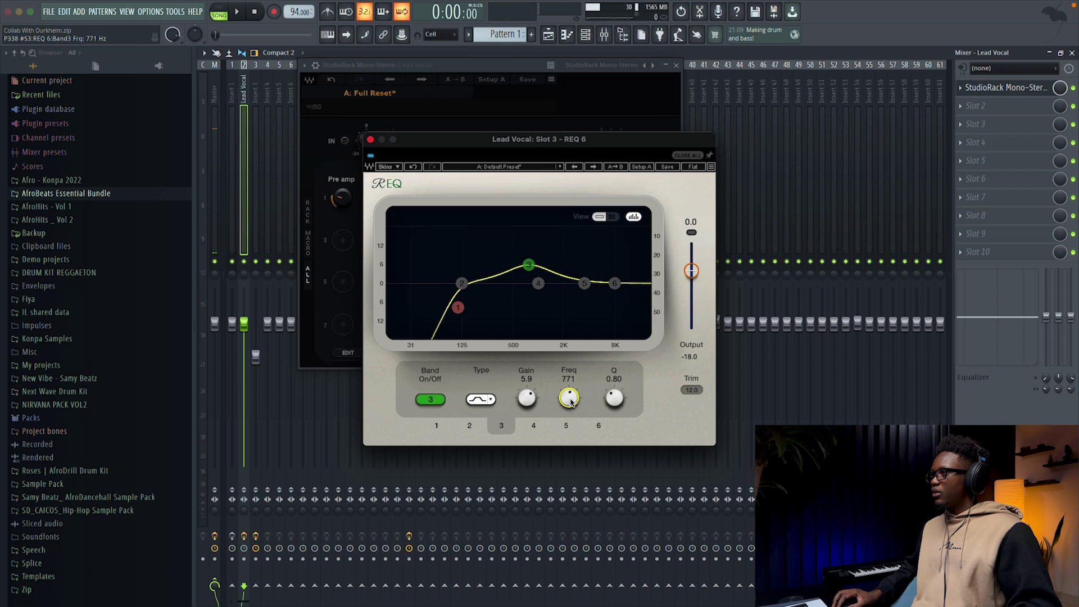
key("space")
scroll(614, 399, "up", 2)
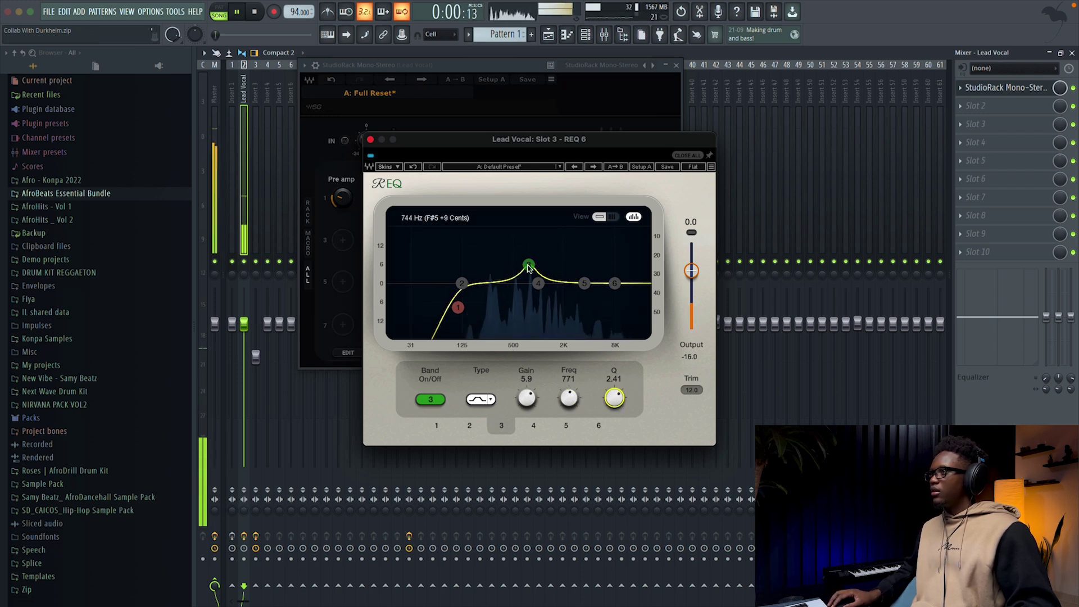
left_click_drag(528, 264, 511, 262)
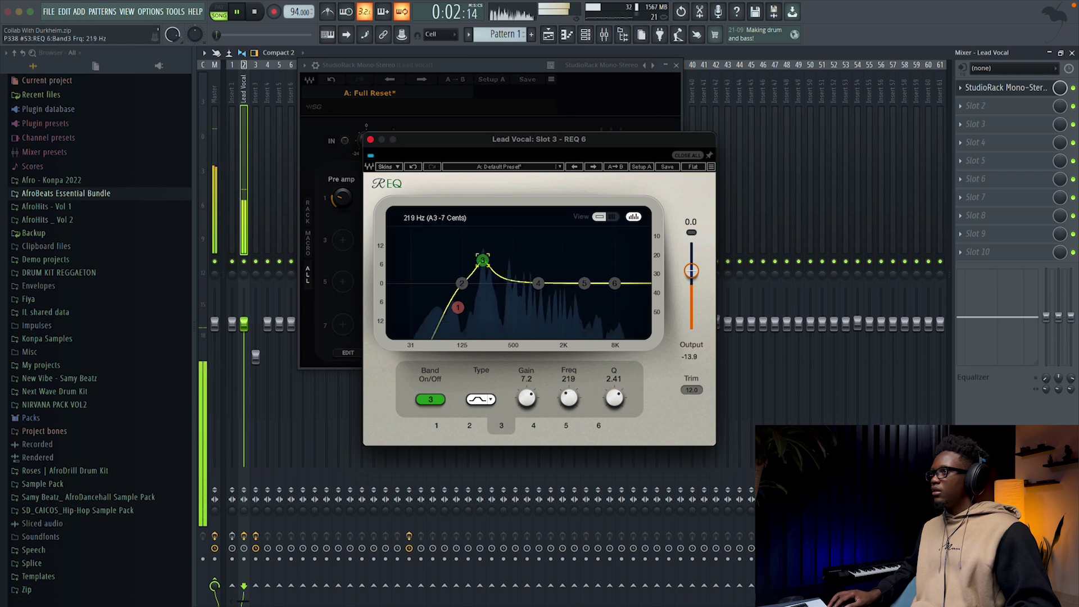
scroll(569, 398, "up", 1)
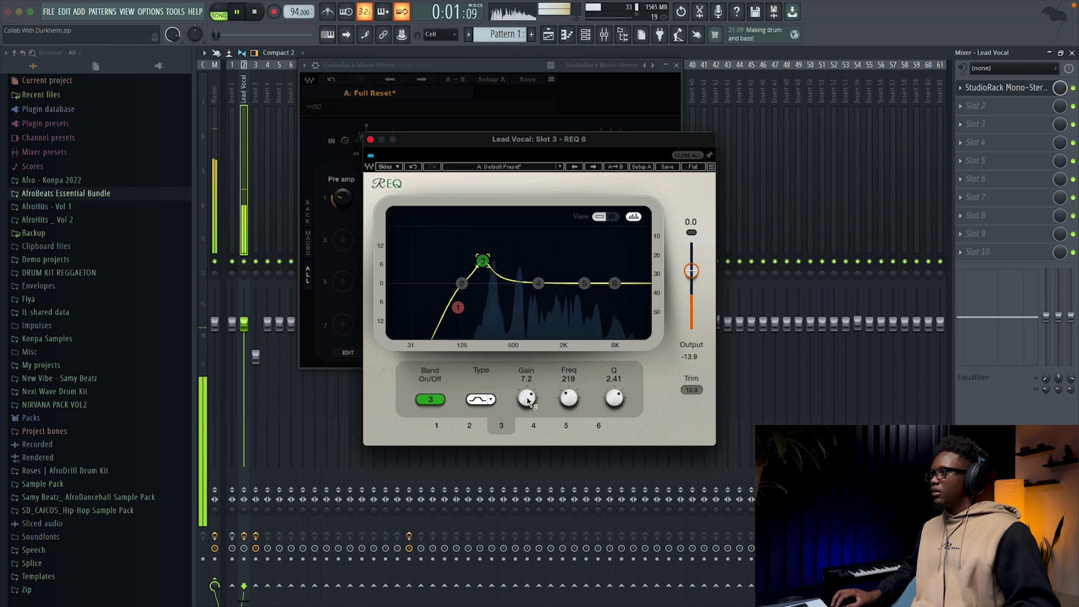
scroll(527, 398, "down", 1)
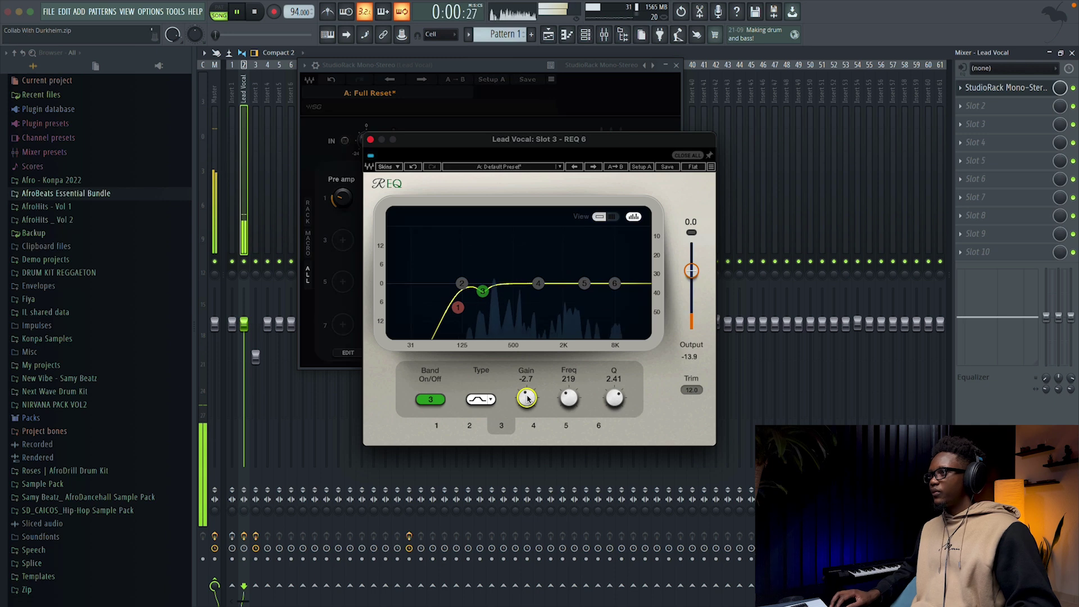
scroll(527, 398, "down", 1)
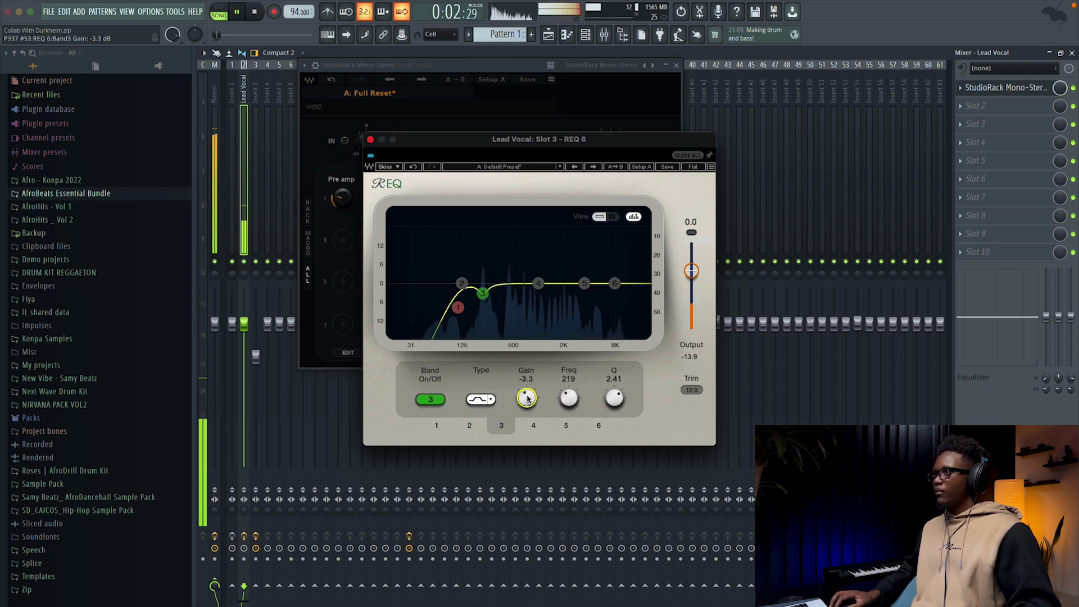
scroll(528, 397, "down", 3)
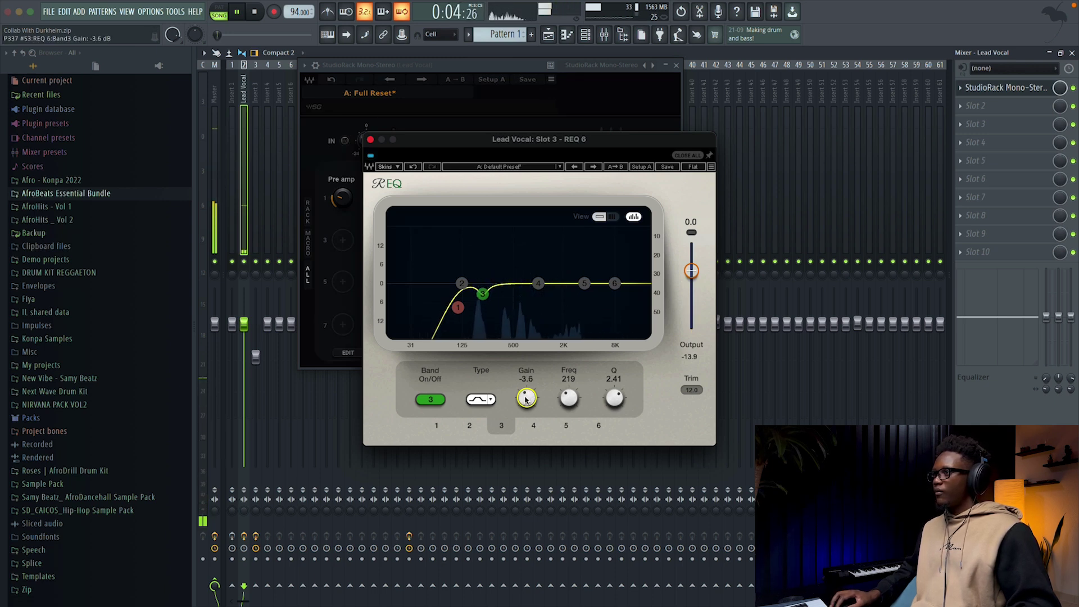
key("space")
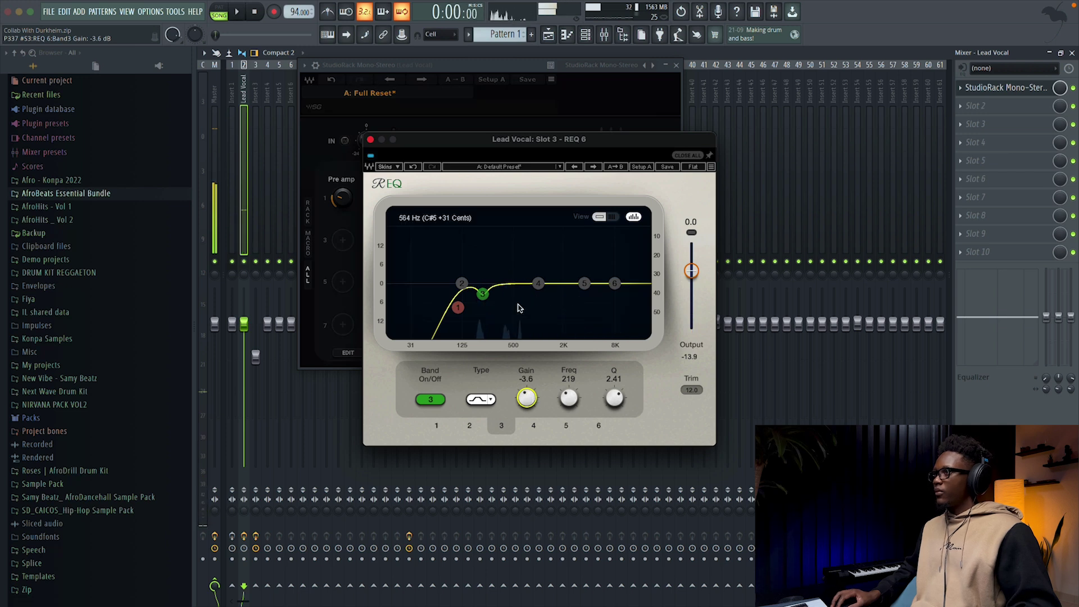
- Sweep a narrow REQ band 4 boost during playback, then cut it by about 4.1 dB at 590 Hz with a Q of 6.14
left_click(538, 282)
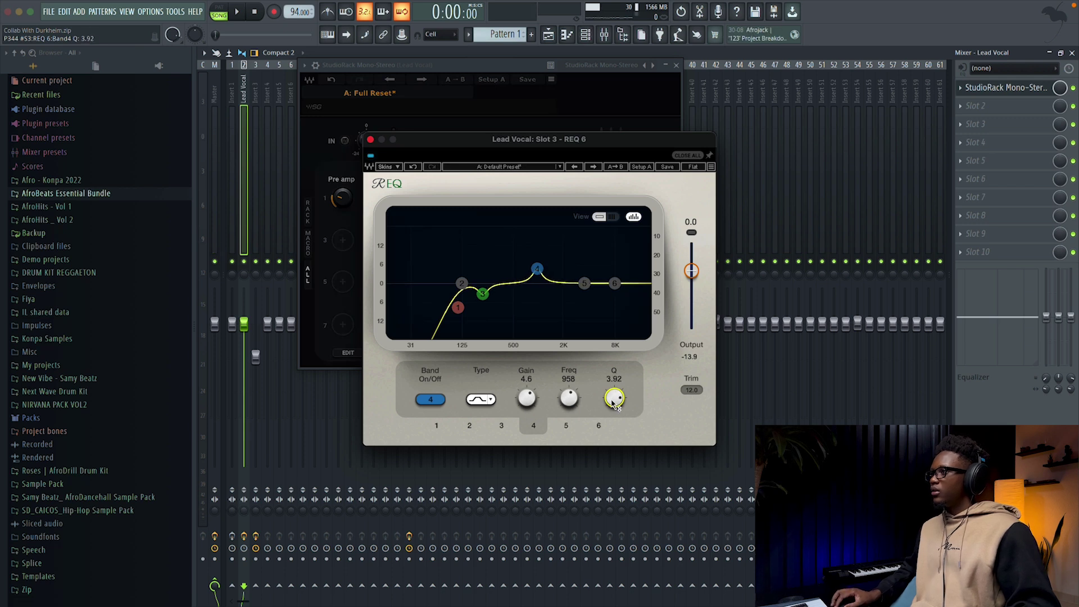
key("space")
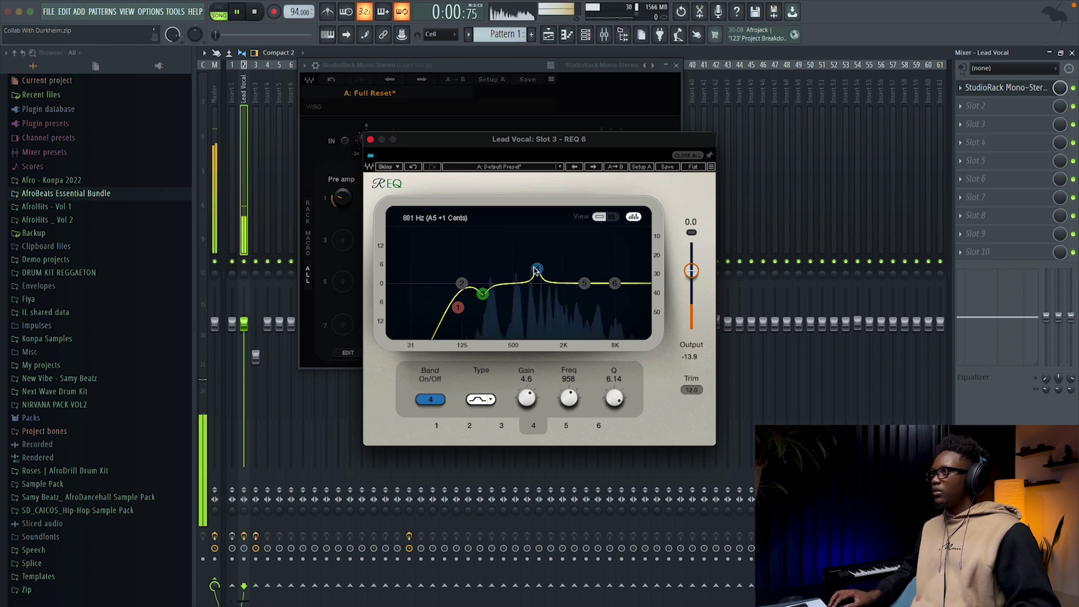
left_click_drag(538, 268, 513, 243)
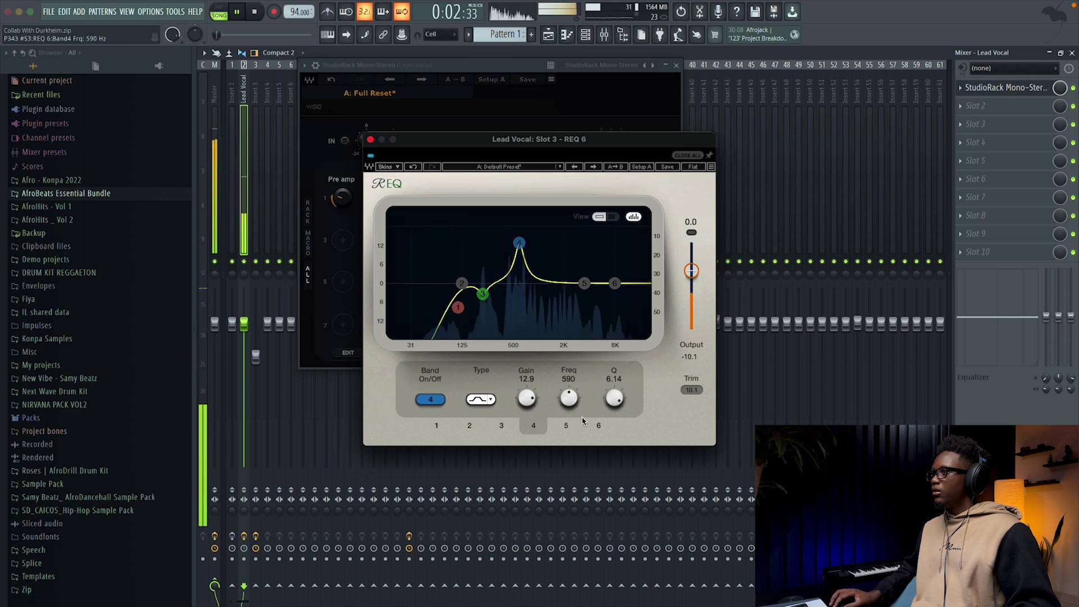
key("space")
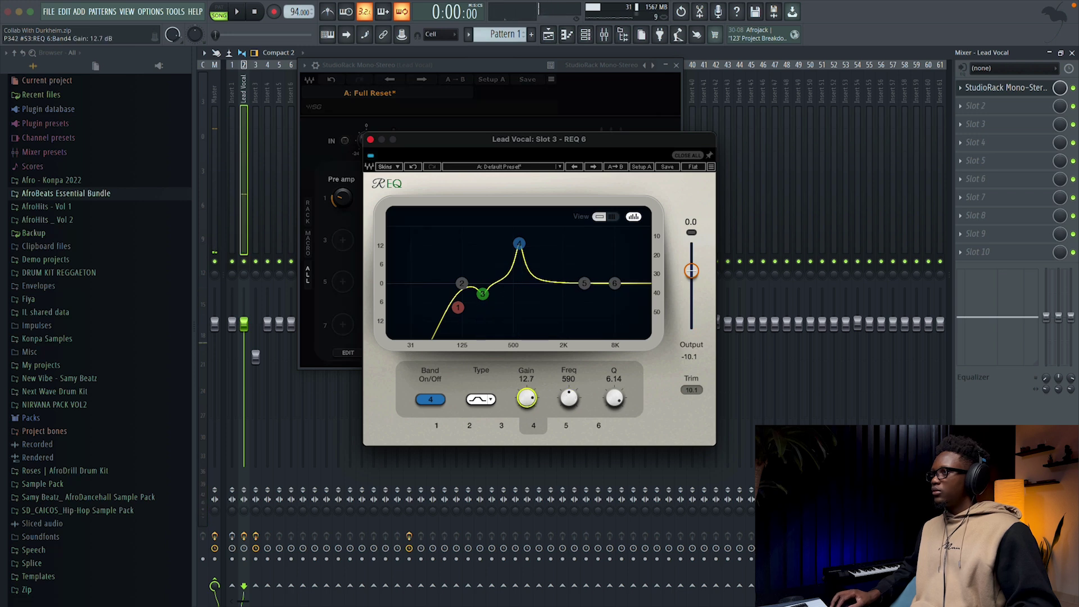
key("space")
left_click_drag(527, 398, 527, 411)
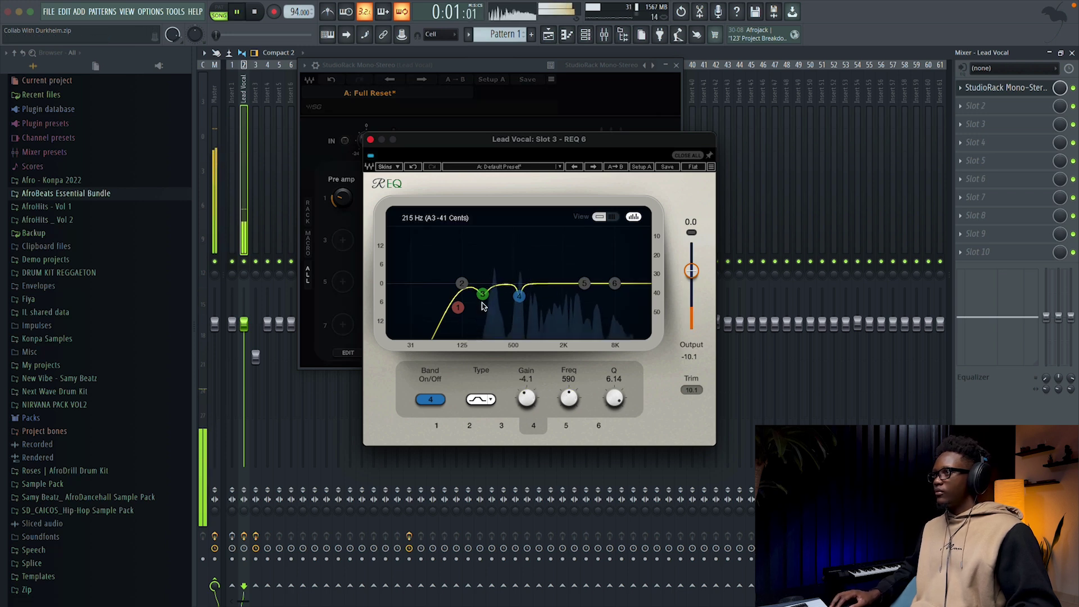
- Steepen the REQ band 1 low cut to a Q of about 1.21, stop playback and close the equalizer window
left_click(459, 309)
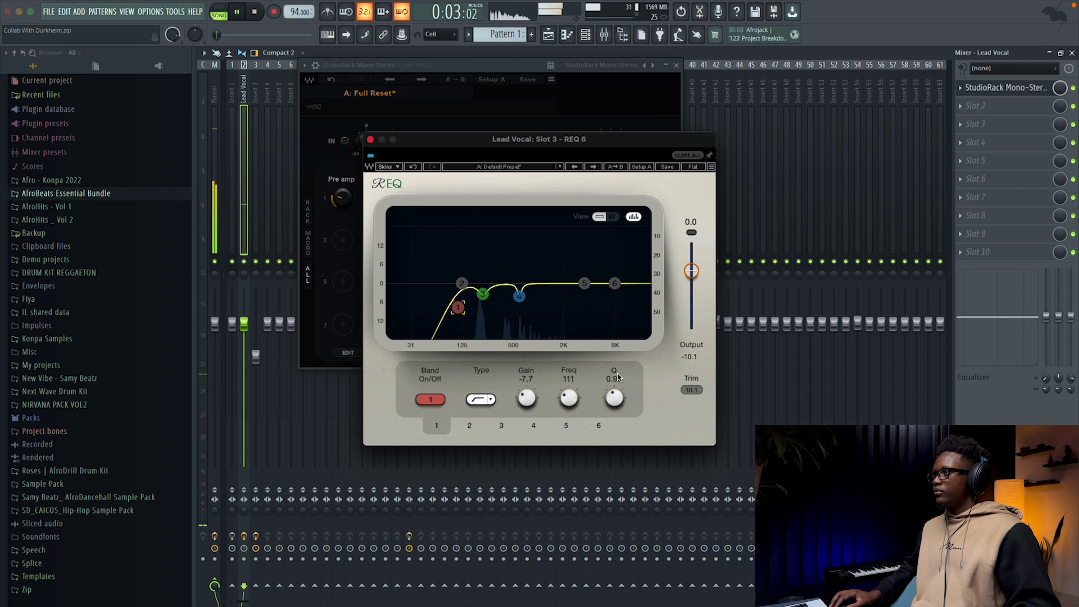
left_click_drag(615, 400, 614, 390)
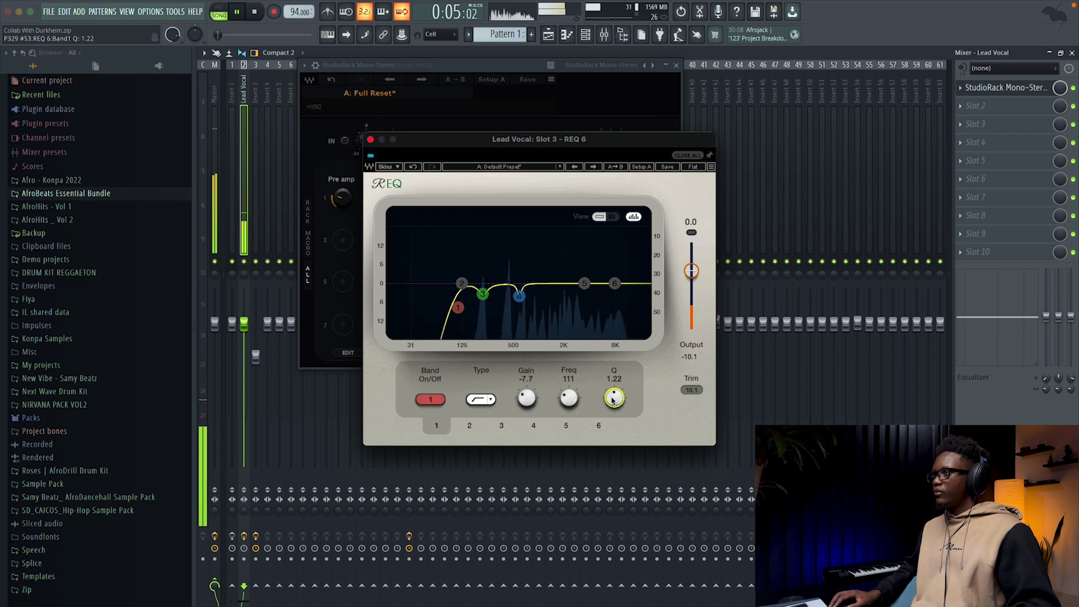
key("space")
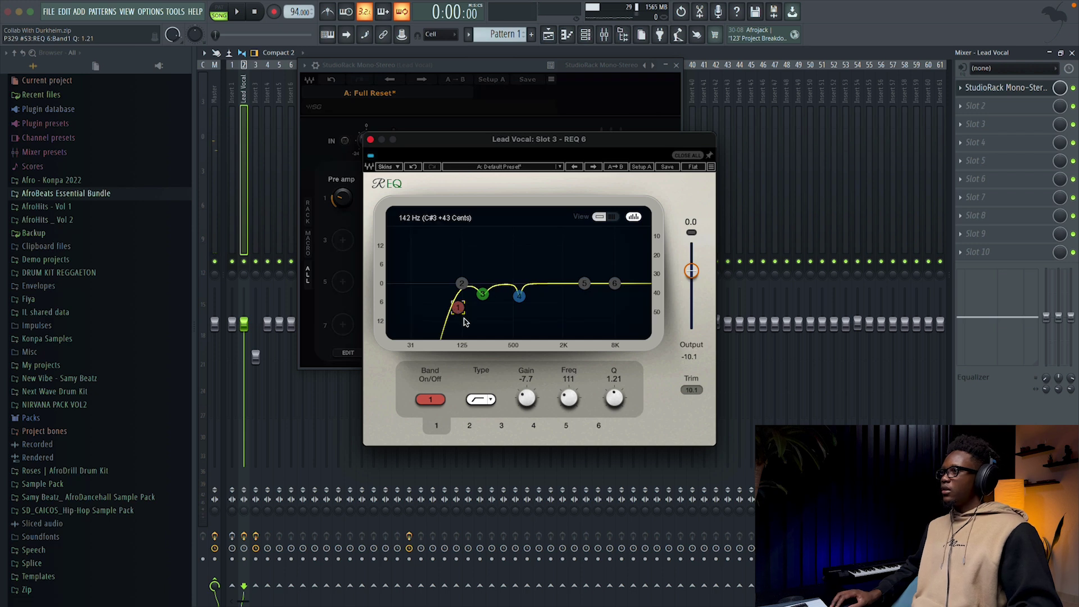
left_click(370, 140)
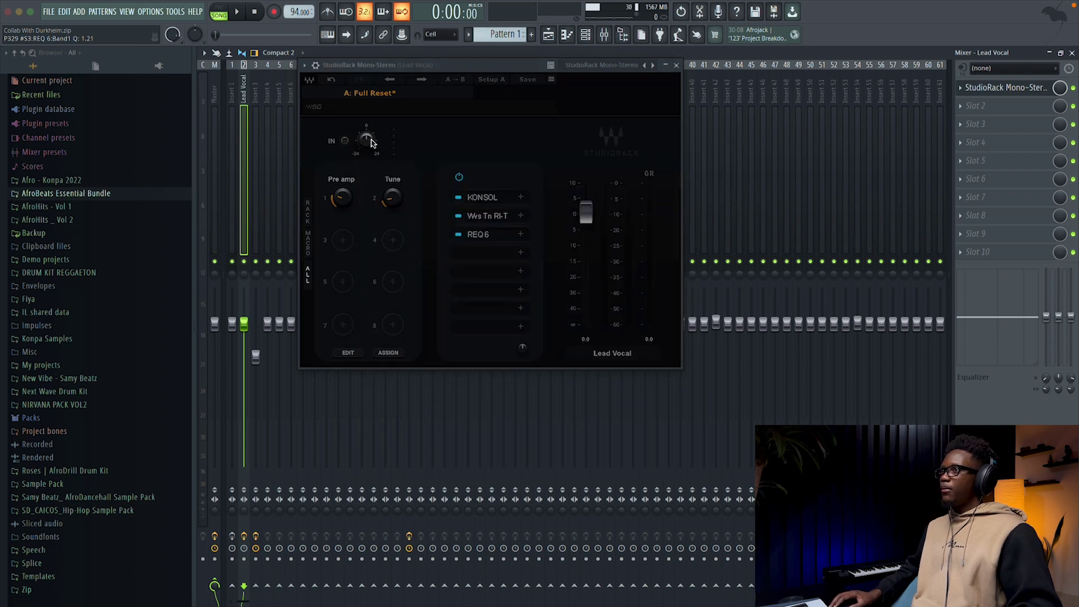
- Assign the REQ 6 Band1 Frq parameter to StudioRack macro 3 and move the REQ window clear of the macros
left_click(340, 244)
left_click(344, 251)
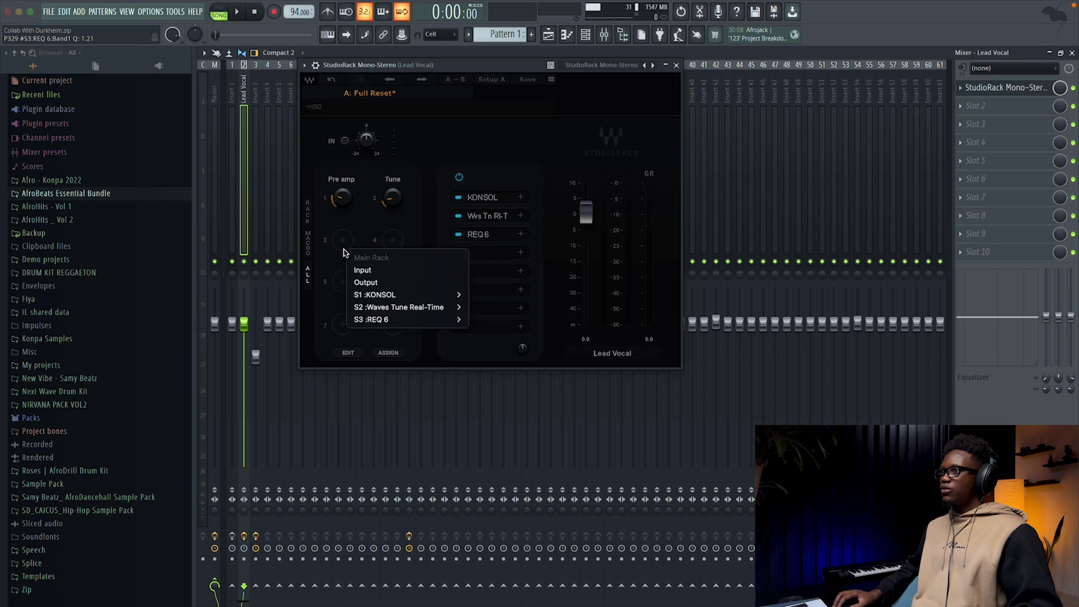
mouse_move(410, 320)
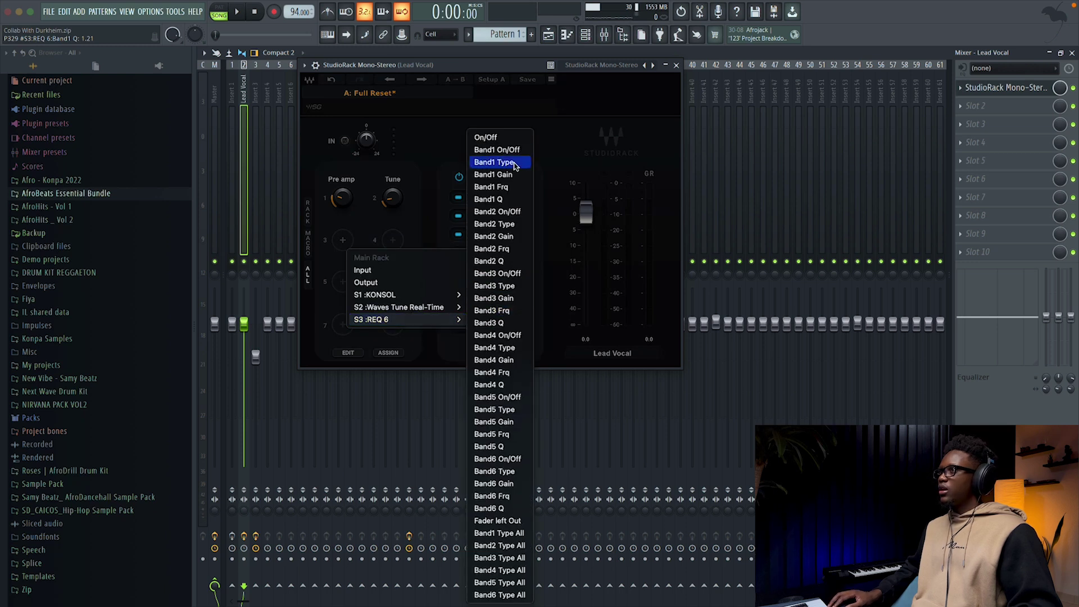
left_click(502, 188)
left_click(487, 240)
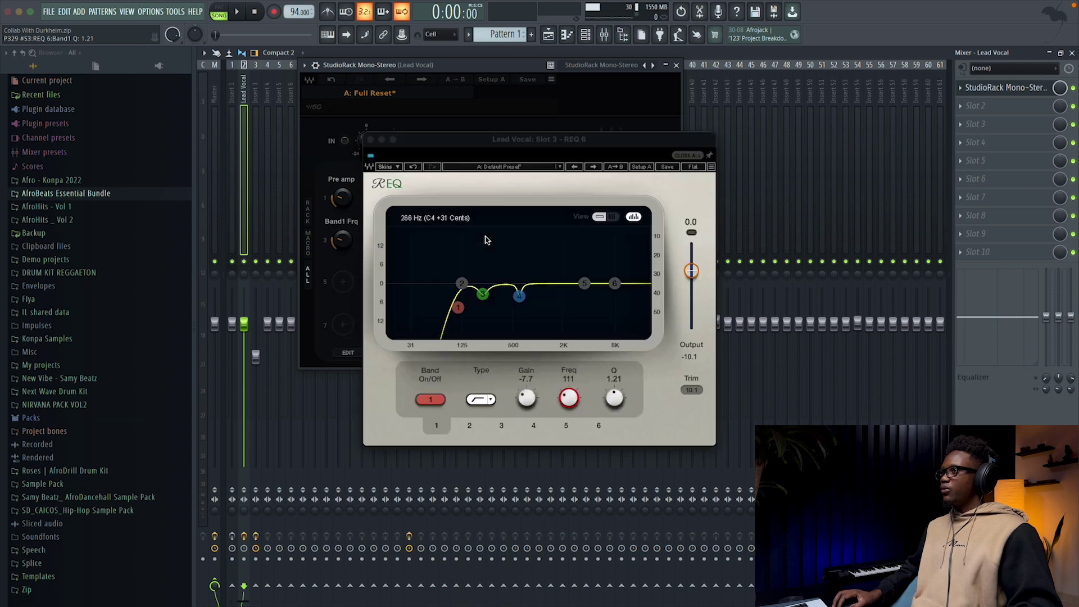
left_click_drag(469, 141, 738, 168)
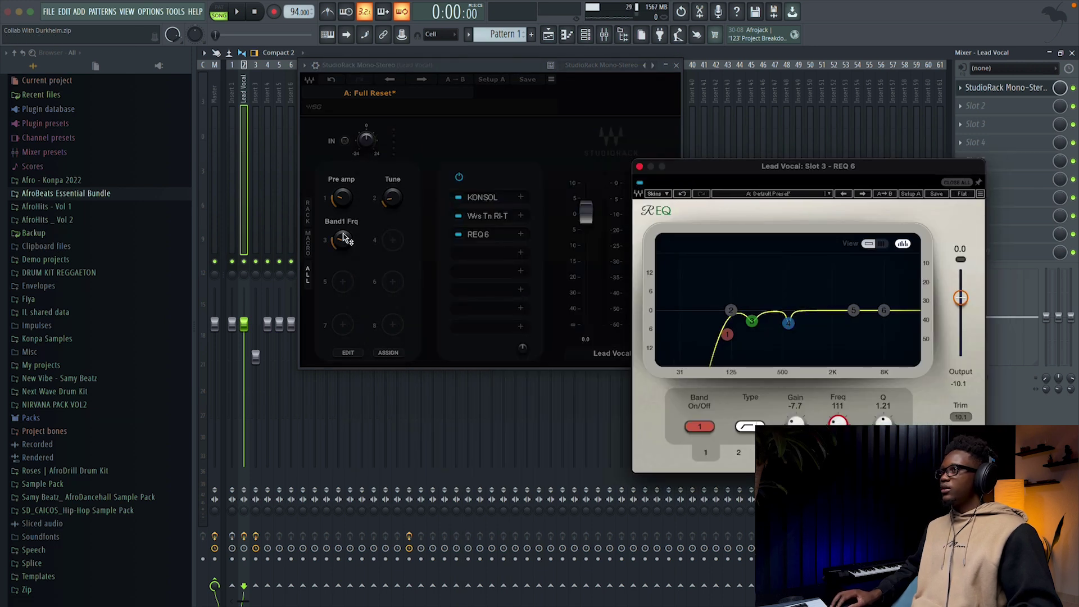
- Try different Band1 Frq macro settings during playback, settle on about 112 Hz, and rename macro 3 as Low Cut
left_click_drag(344, 239, 344, 227)
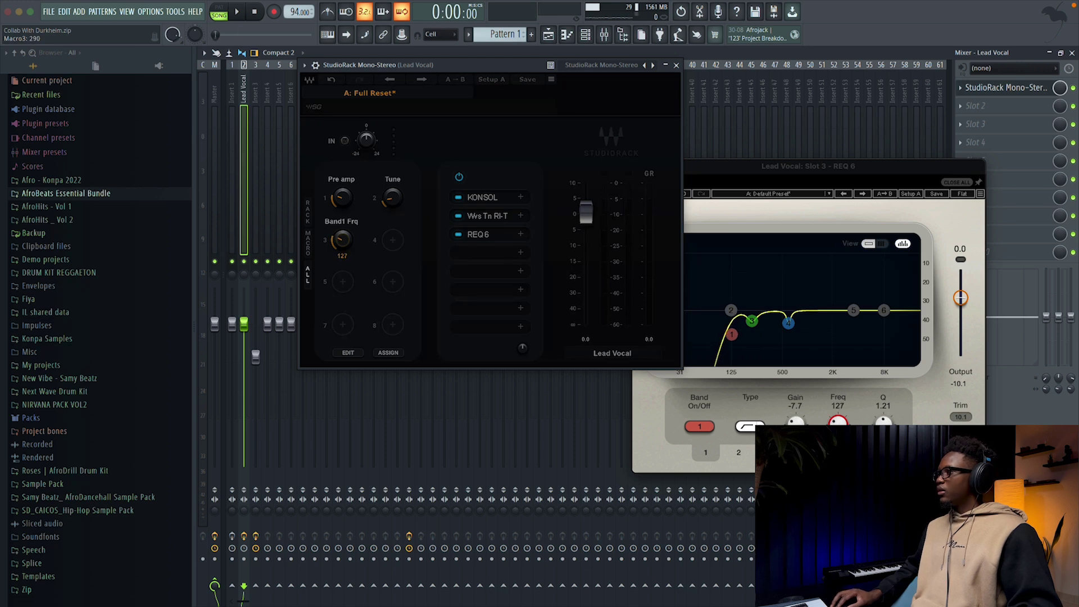
key("space")
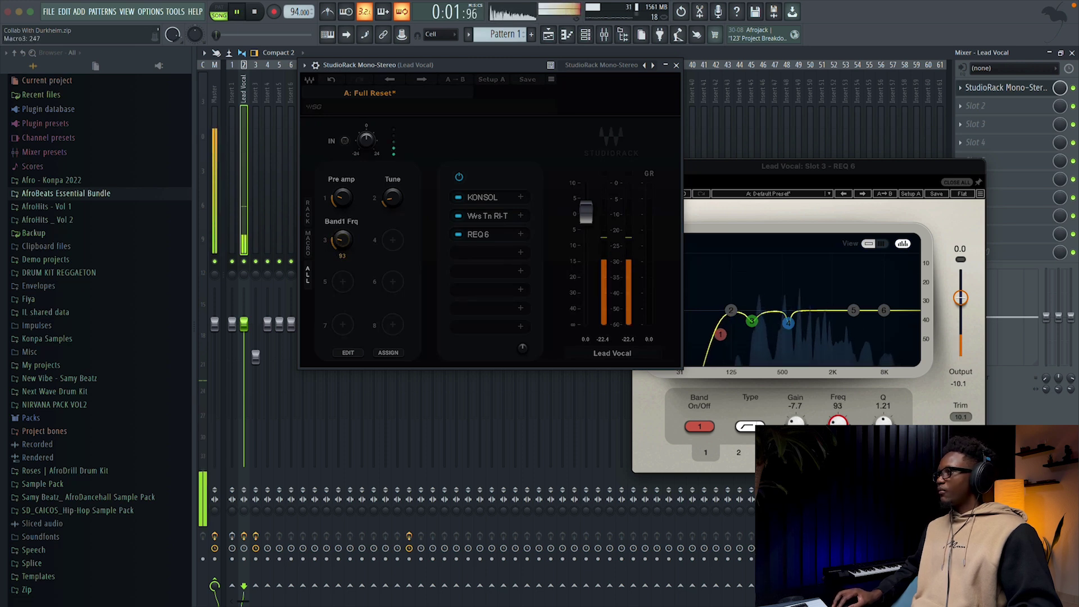
key("space")
left_click_drag(340, 241, 342, 249)
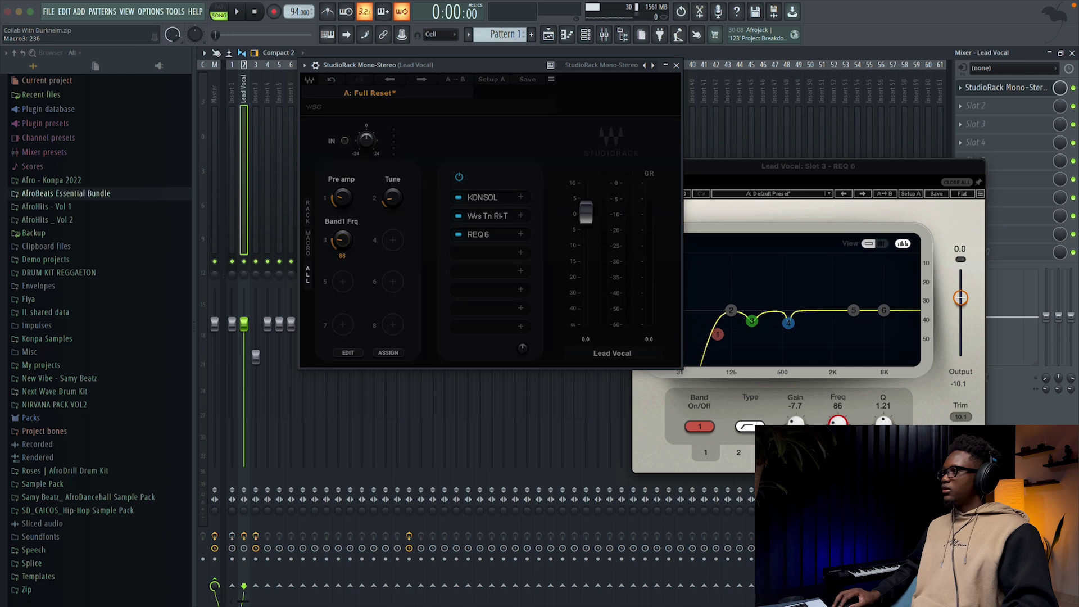
key("space")
left_click_drag(345, 247, 344, 248)
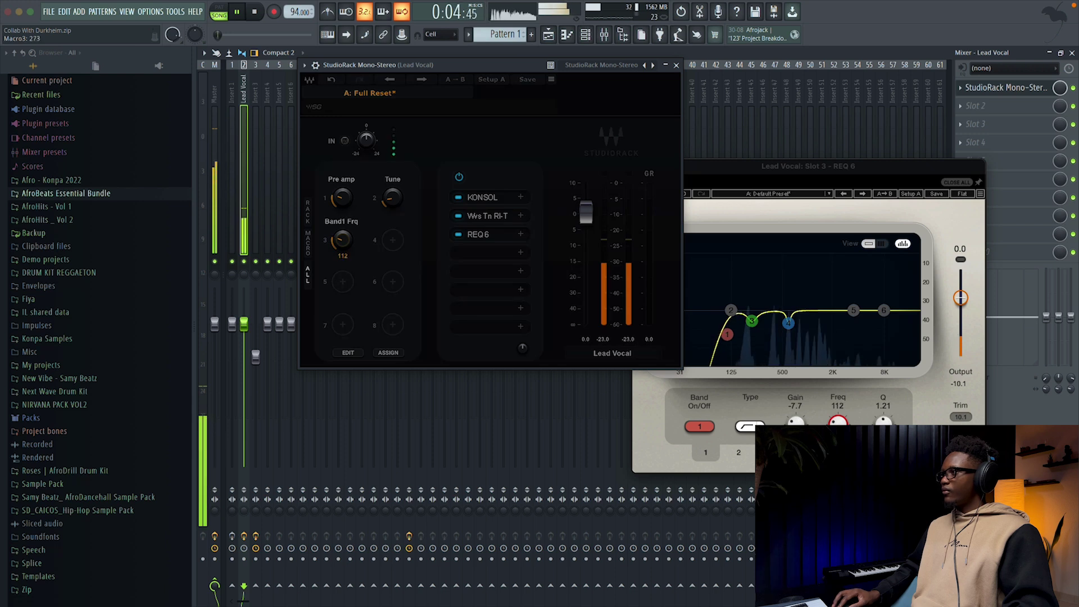
key("space")
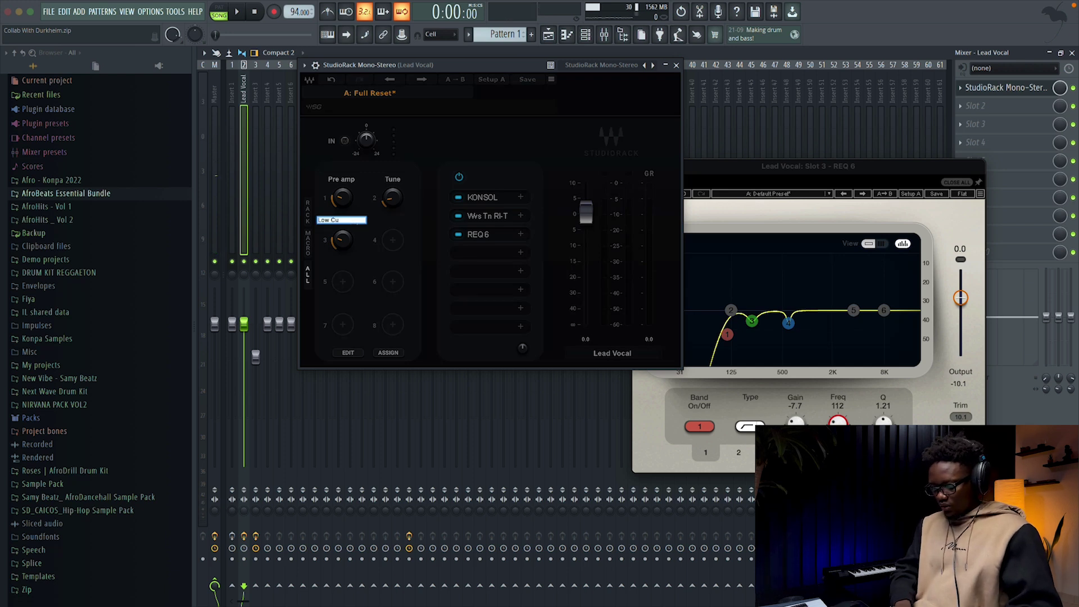
- Add the RVox (mono) plugin to the rack slot below REQ 6
left_click(393, 240)
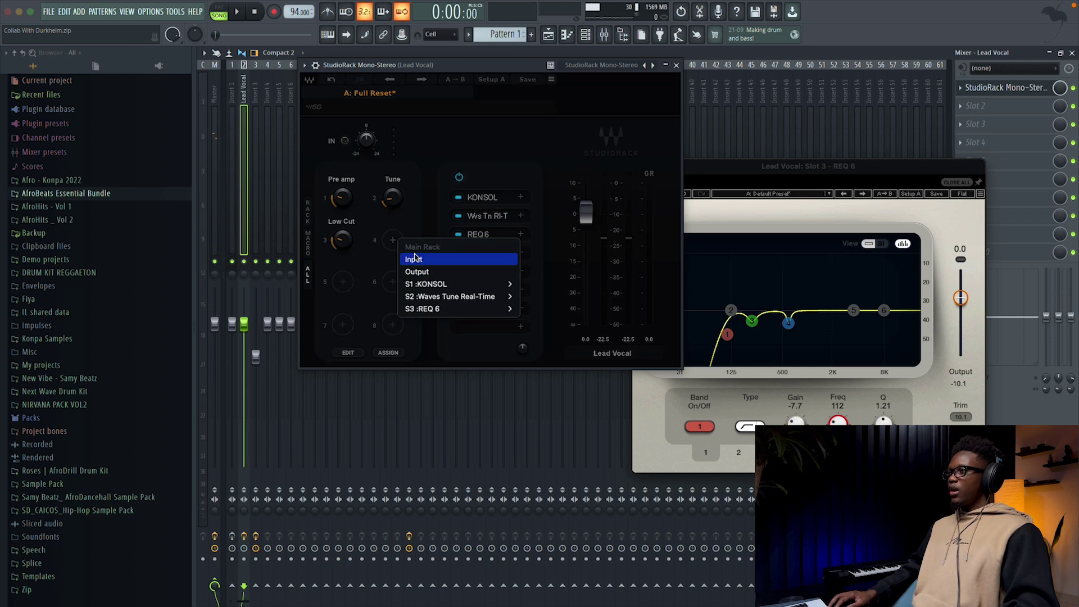
left_click(417, 222)
left_click(517, 254)
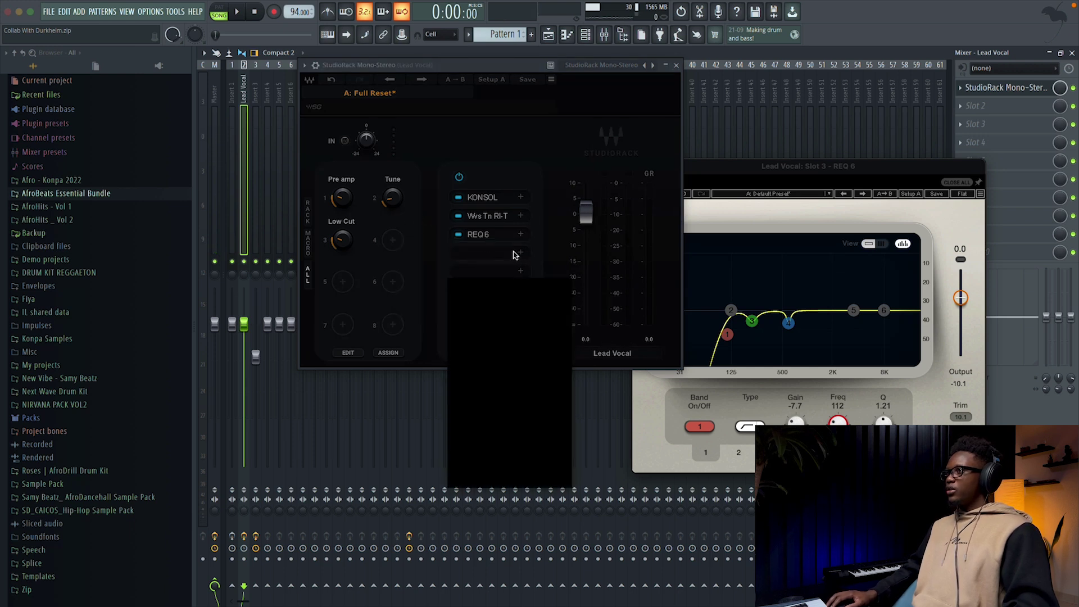
type("rvo")
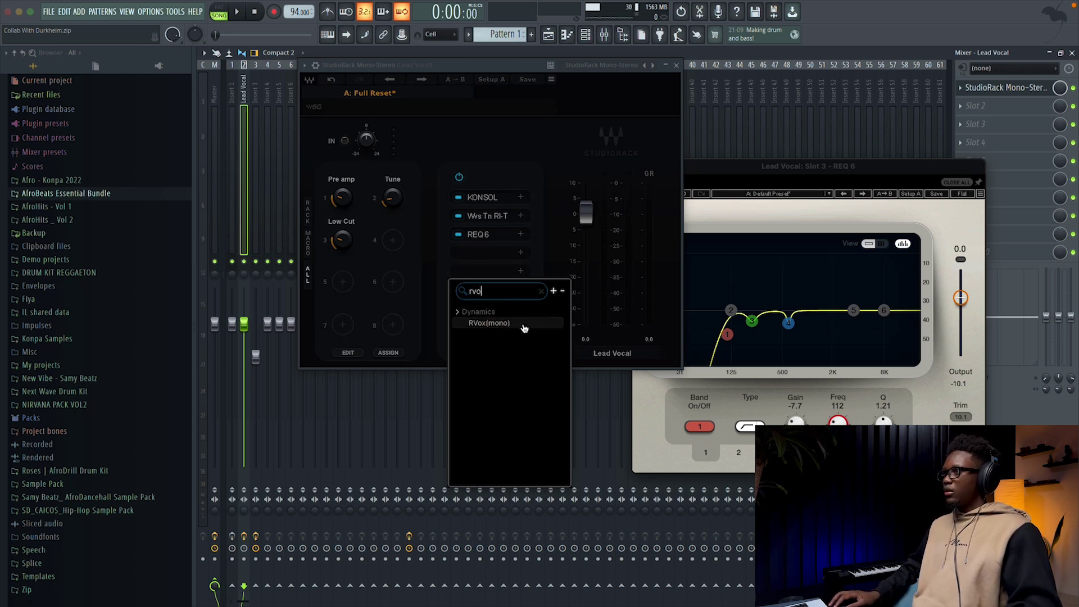
left_click(517, 327)
- Assign both the RVox Compression and Gain parameters to macro 4 and return the Comp level to 0.0
right_click(543, 275)
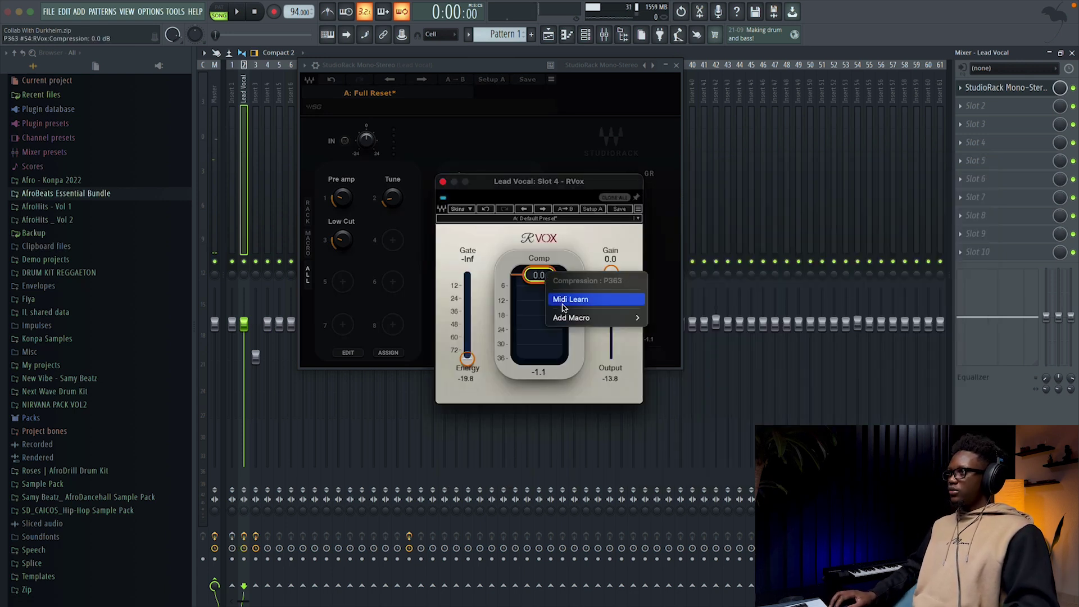
mouse_move(582, 319)
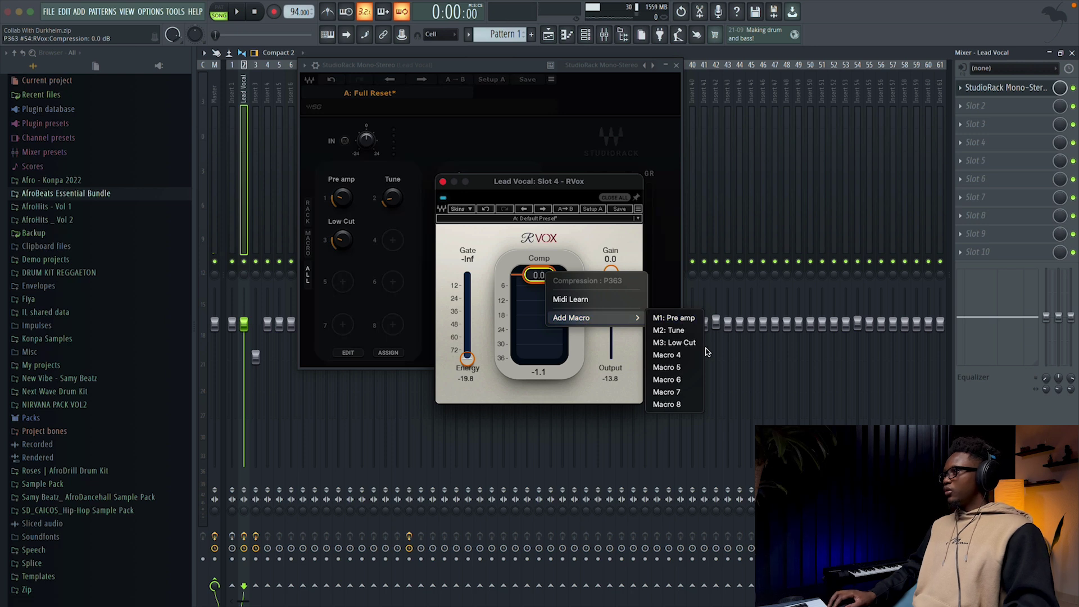
left_click(675, 354)
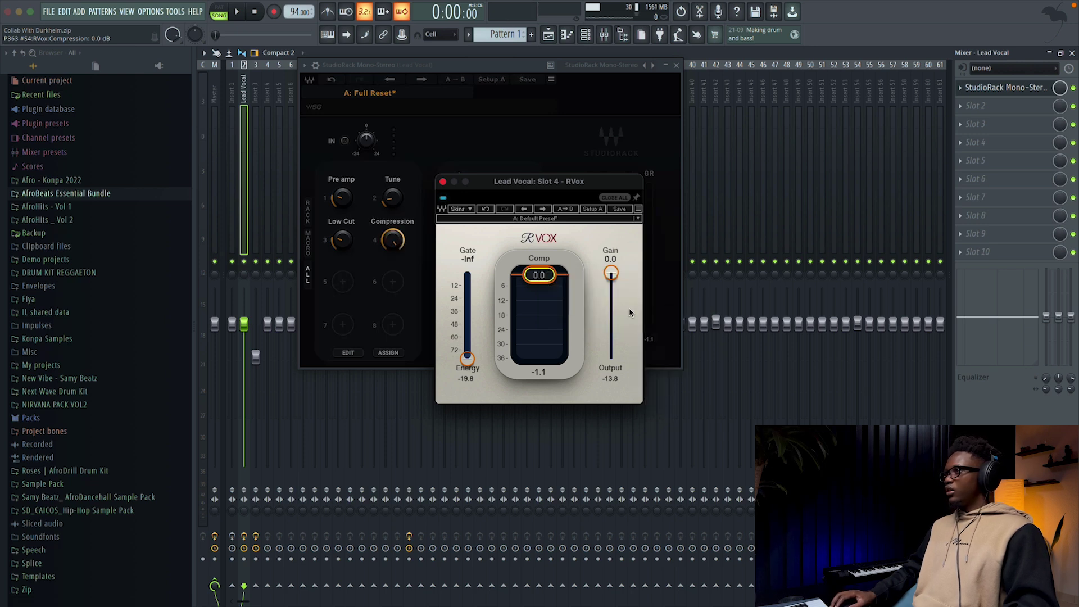
right_click(611, 272)
mouse_move(646, 311)
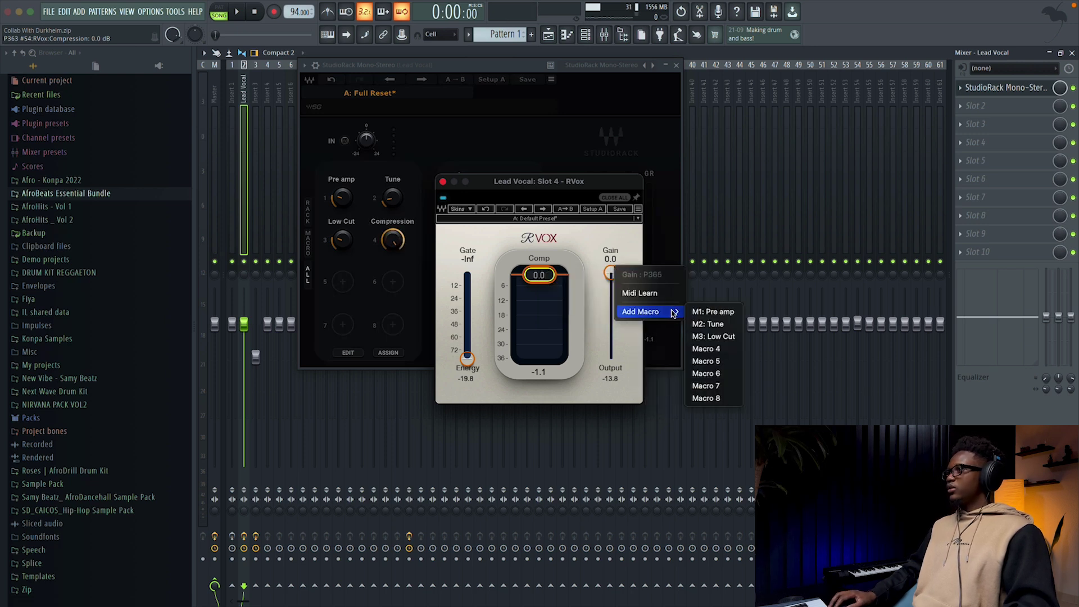
left_click(713, 349)
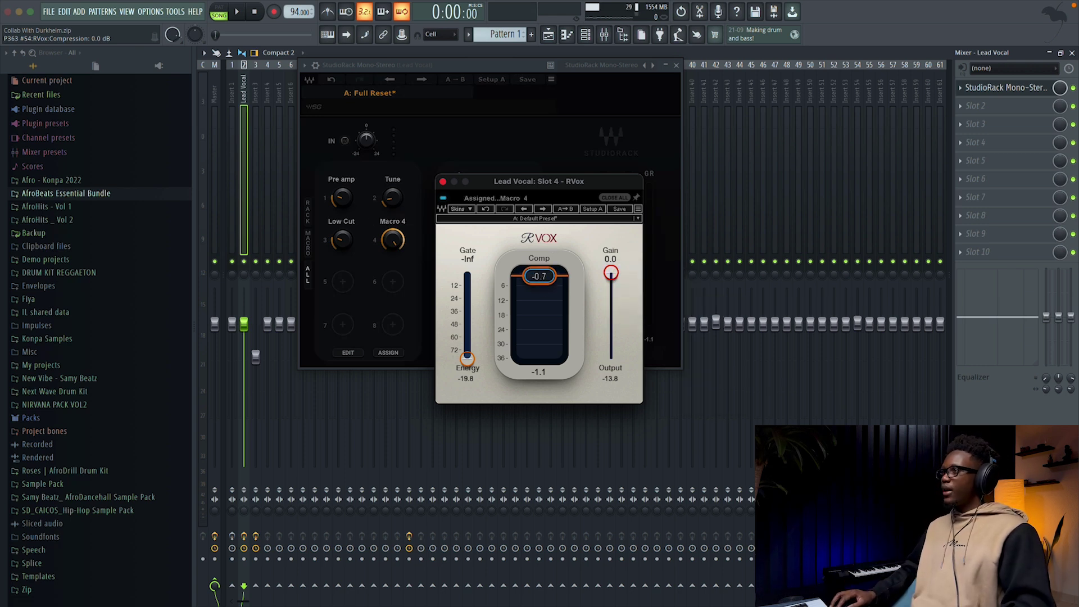
left_click_drag(540, 282, 539, 275)
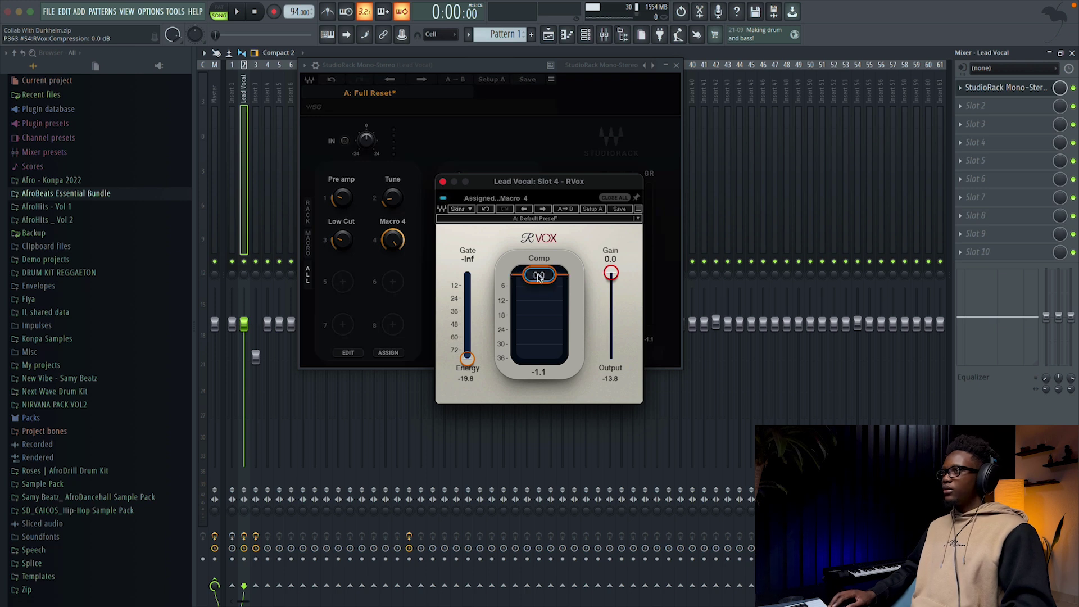
- Move the RVox window clear of the rack and lower macro 4 to 599 while checking playback, bringing Comp to -14.4
left_click(393, 241)
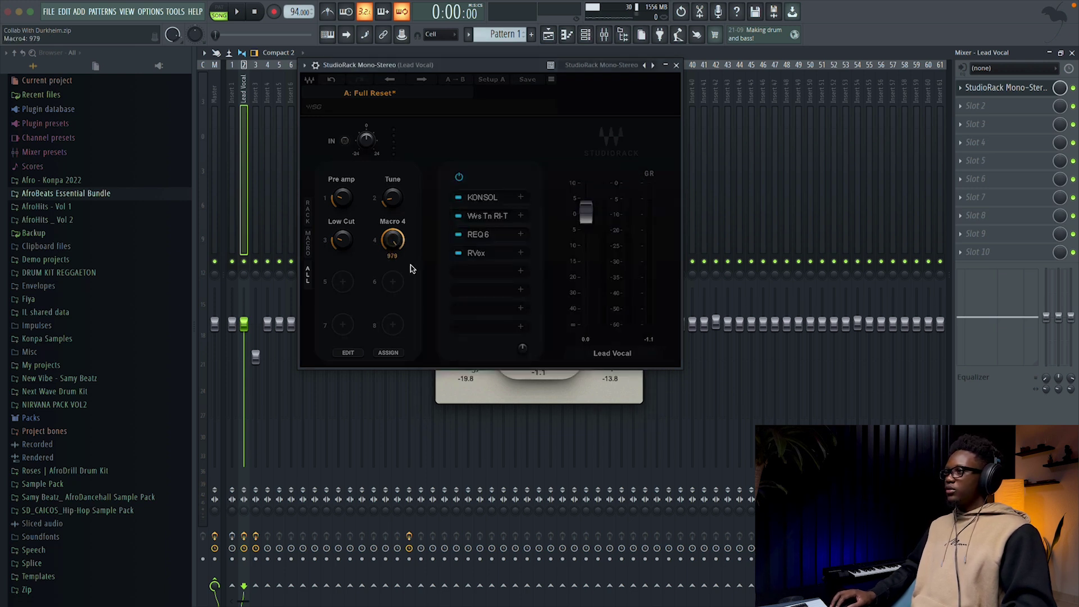
left_click(477, 253)
left_click_drag(505, 177, 529, 231)
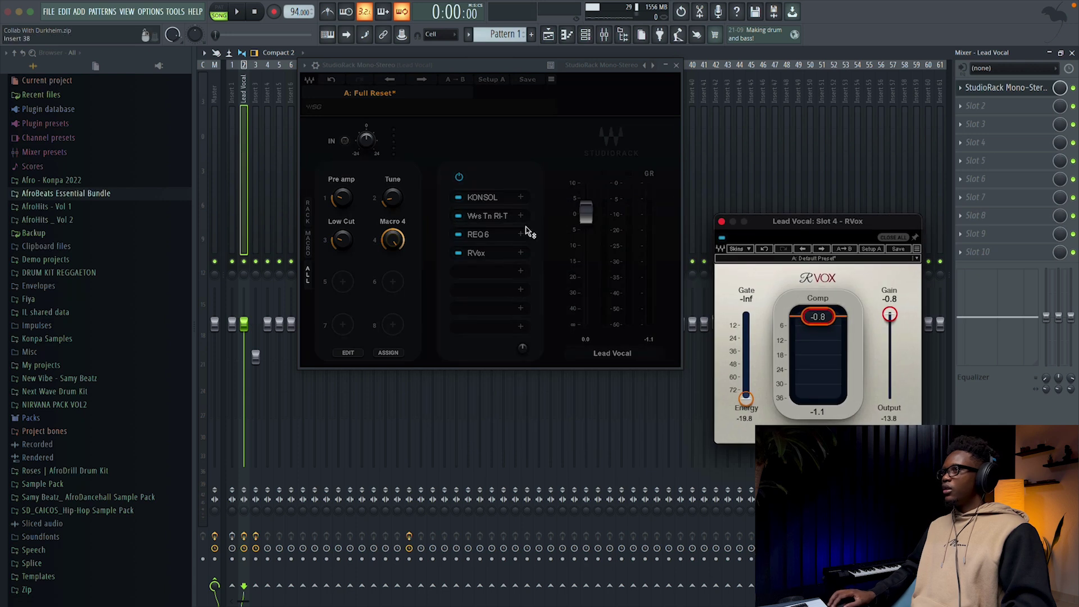
left_click_drag(393, 240, 393, 248)
key("space")
key("space")
key("space")
key("space")
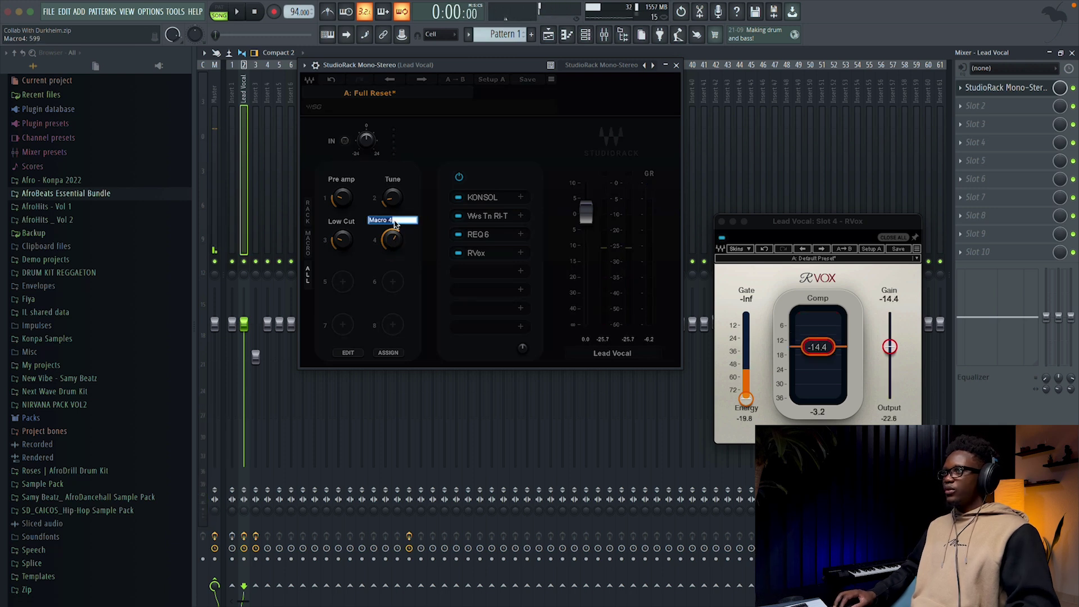
- Rename macro 4 as Comp
type("C")
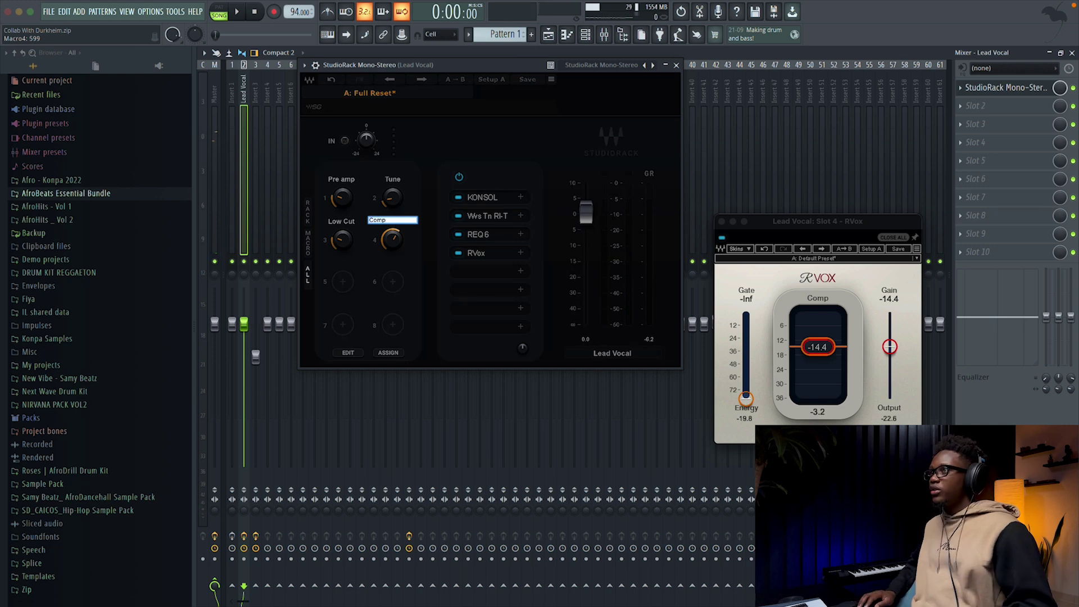
type("omp")
key("Return")
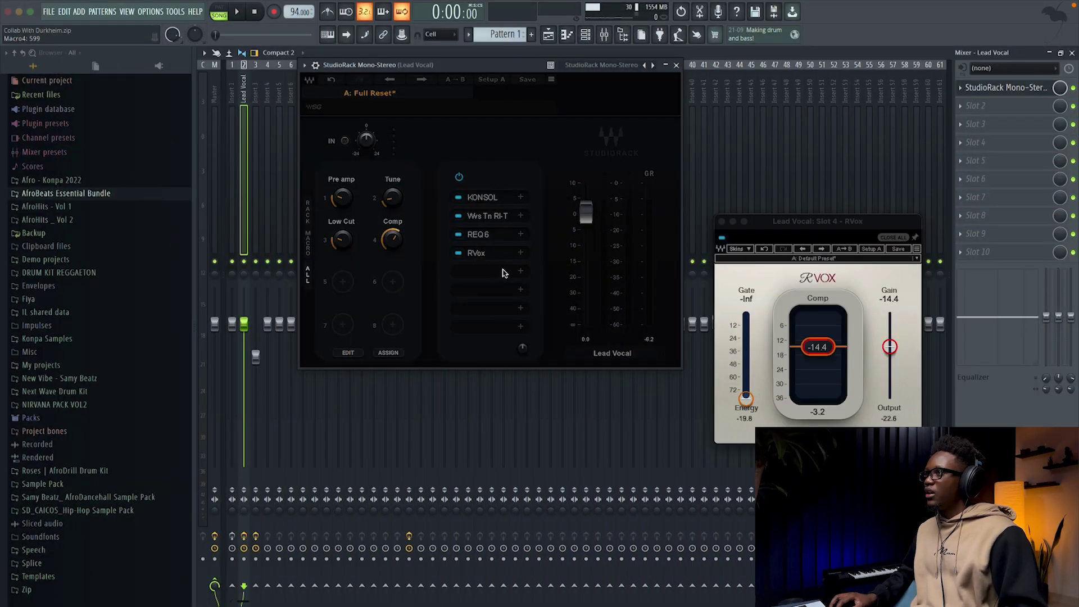
- Add a MultiBand Split below RVox and insert the F6 equalizer in the first slot of its second band
left_click(518, 274)
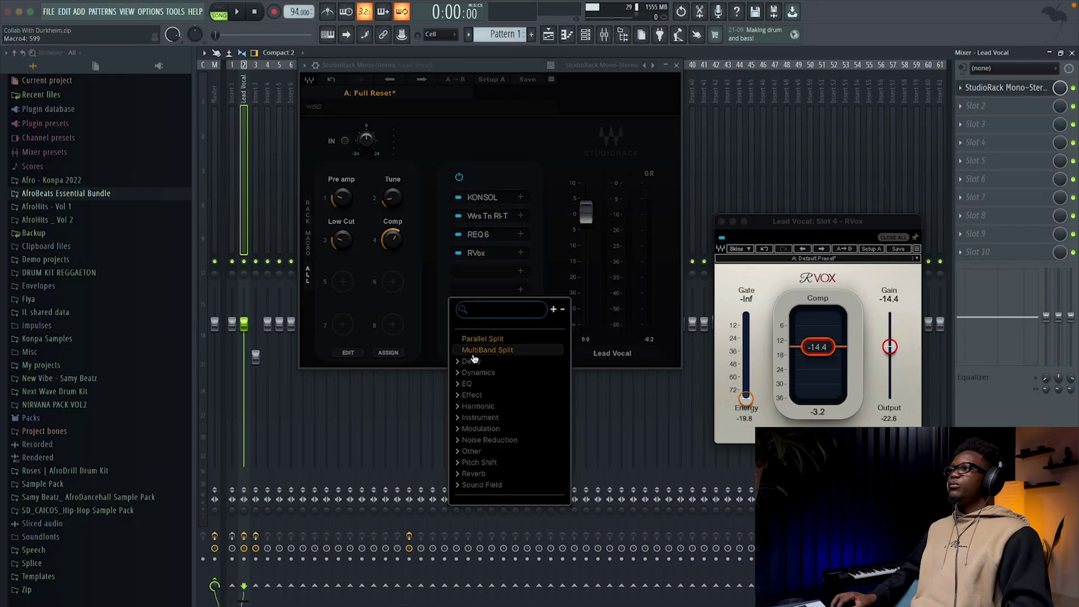
left_click(486, 350)
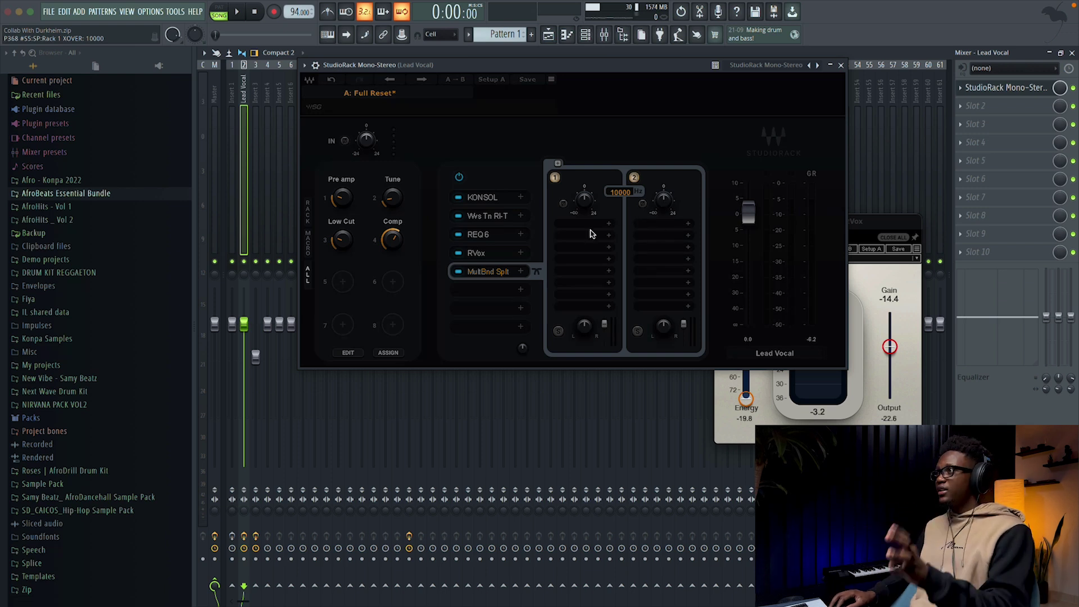
left_click(669, 223)
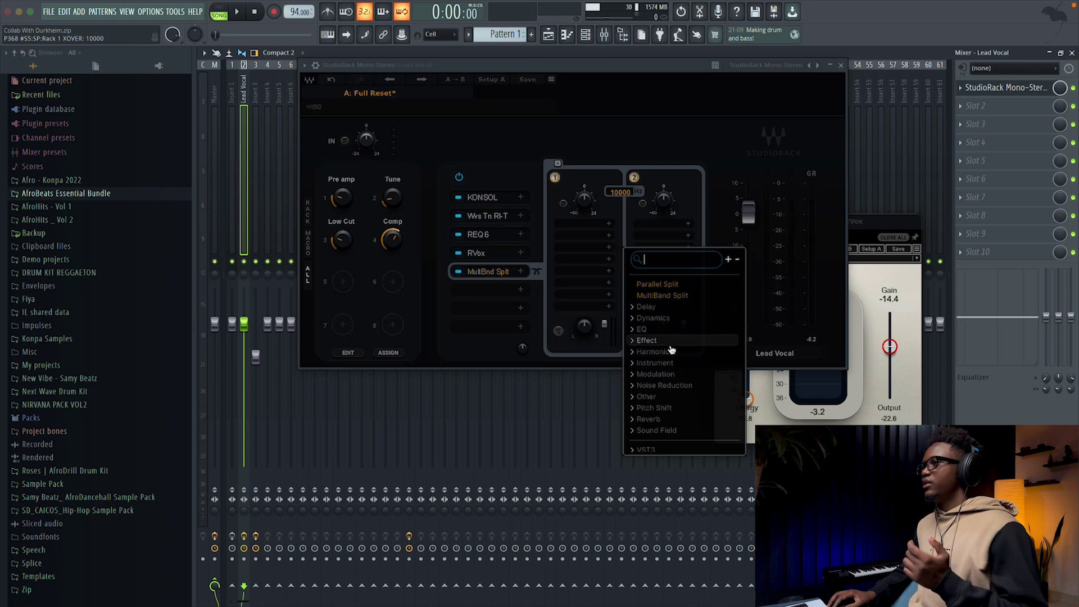
left_click(638, 331)
scroll(670, 357, "down", 5)
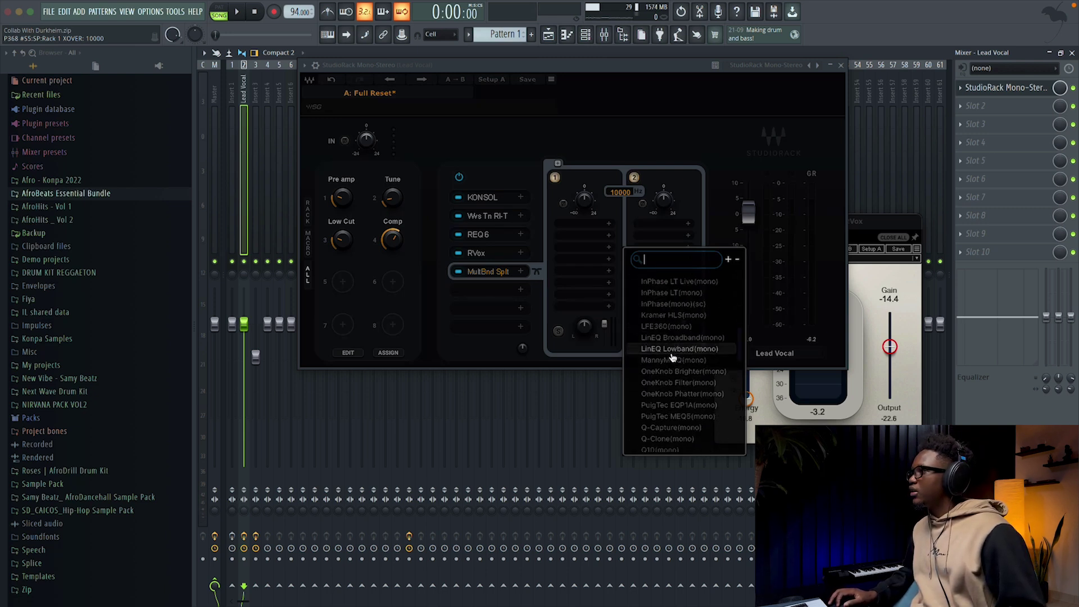
scroll(673, 358, "down", 5)
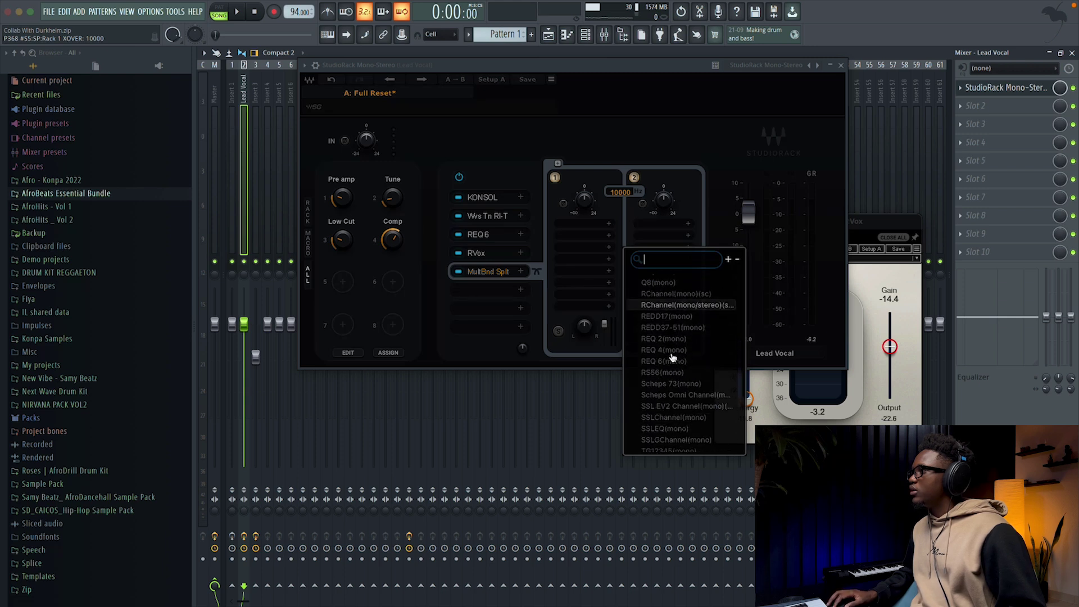
scroll(673, 358, "up", 10)
left_click(669, 354)
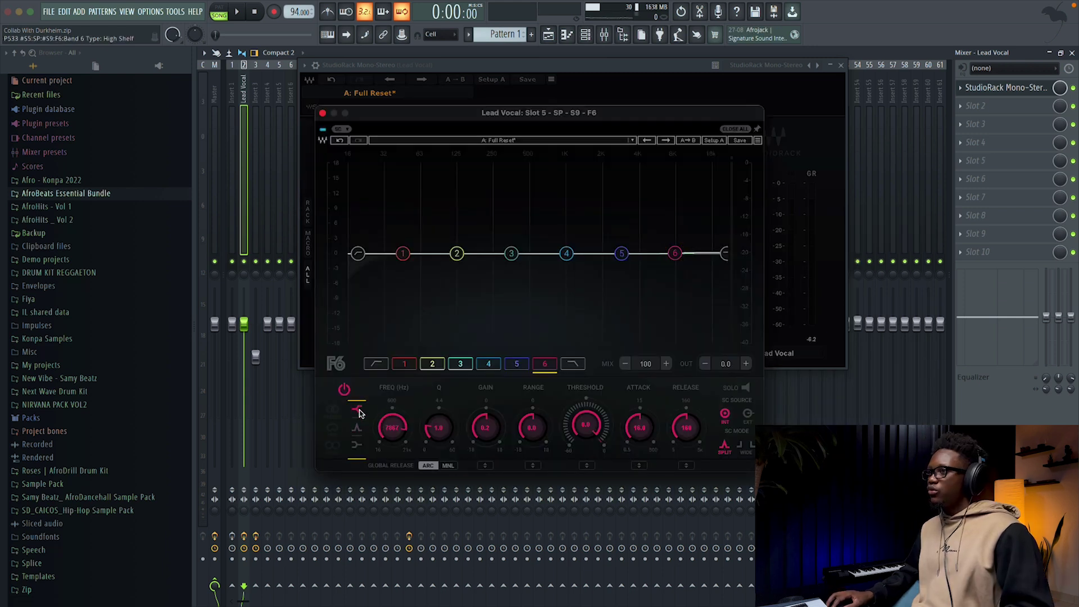
- Shape F6 band 6 as a high-shelf cut of about 3.7 dB near 6 kHz and start playback
left_click_drag(676, 253, 666, 274)
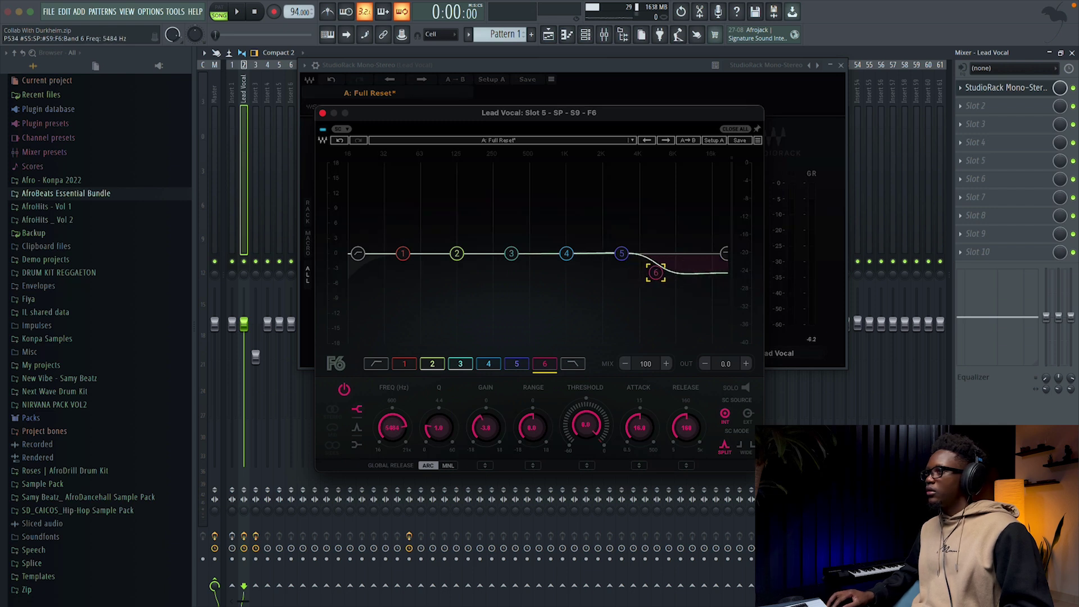
left_click_drag(668, 274, 662, 272)
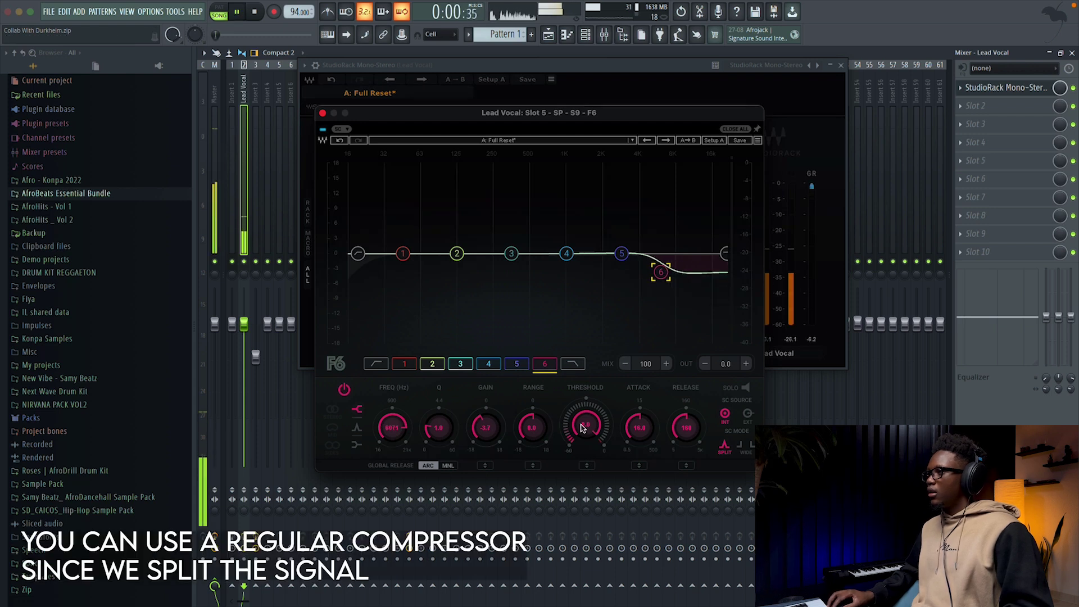
key("space")
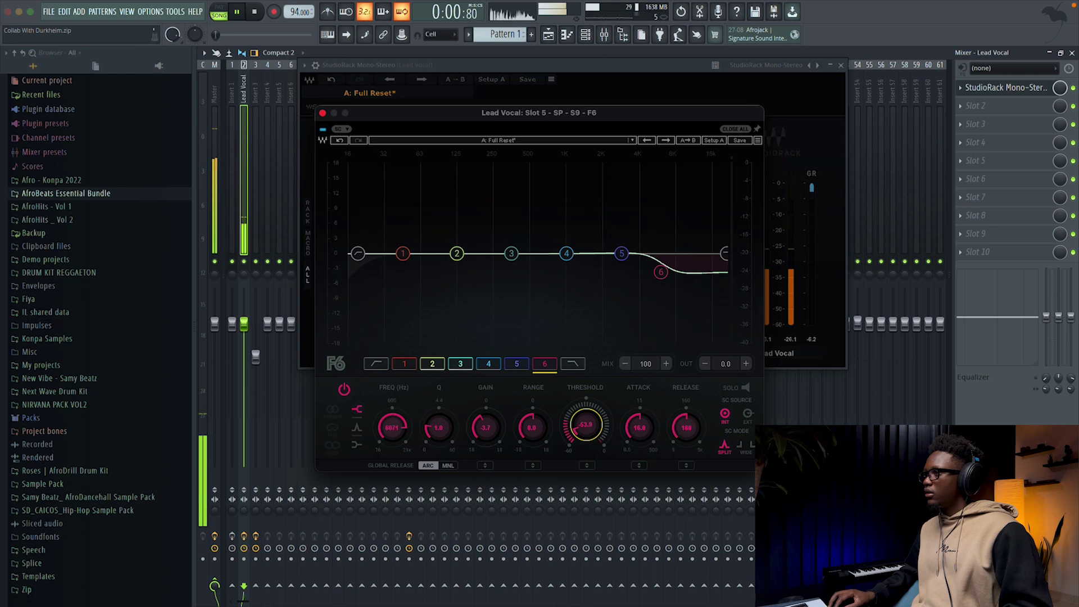
- Fine-tune F6 band 6's gain and threshold during playback, set its range to -4.5 dB, and close the equalizer
left_click_drag(486, 427, 497, 431)
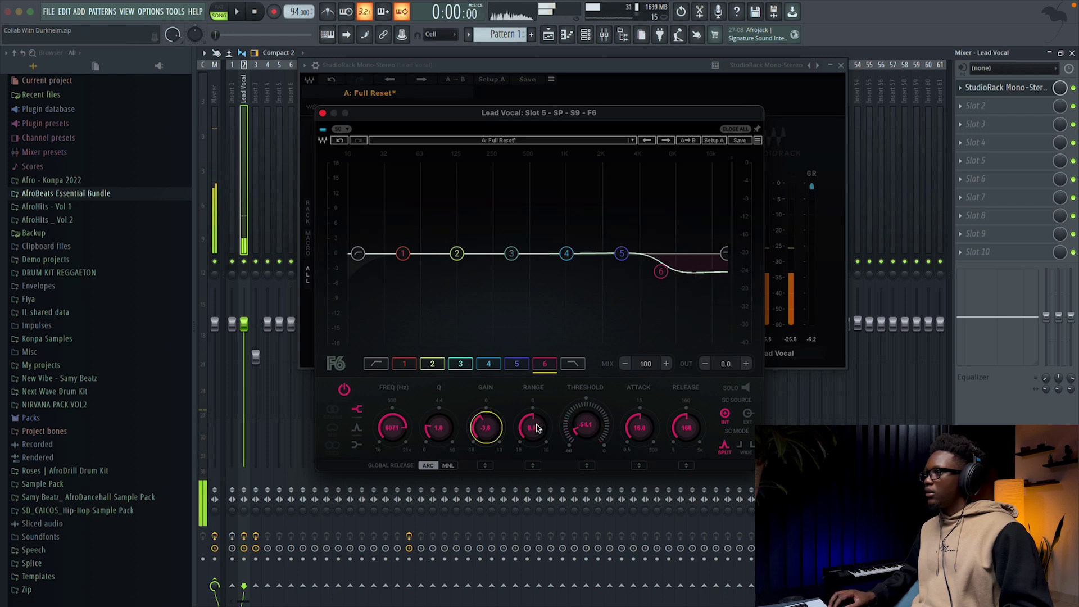
left_click_drag(585, 428, 585, 430)
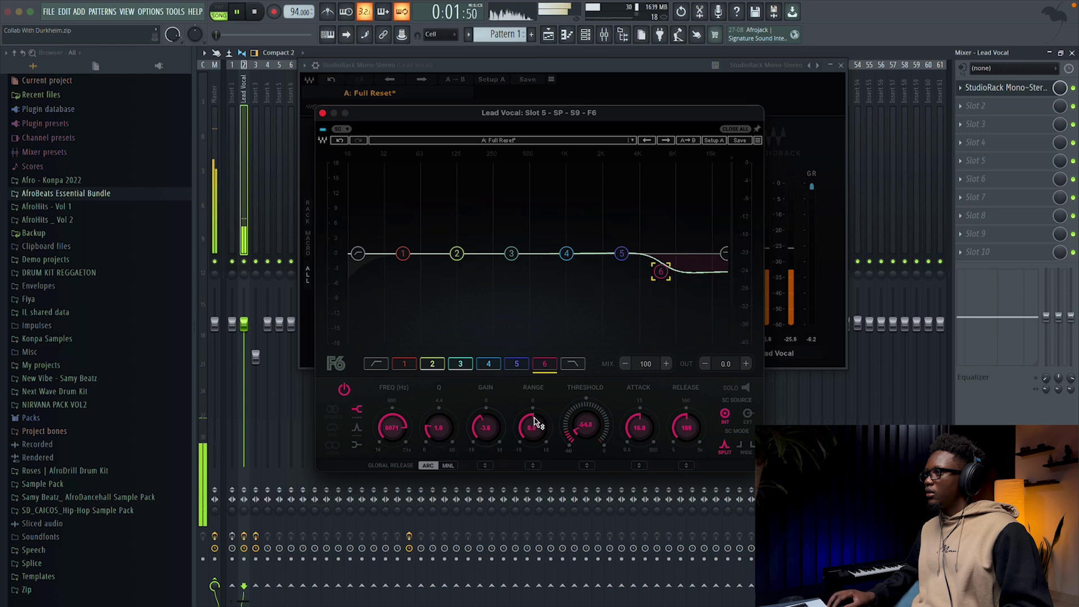
left_click_drag(536, 423, 528, 436)
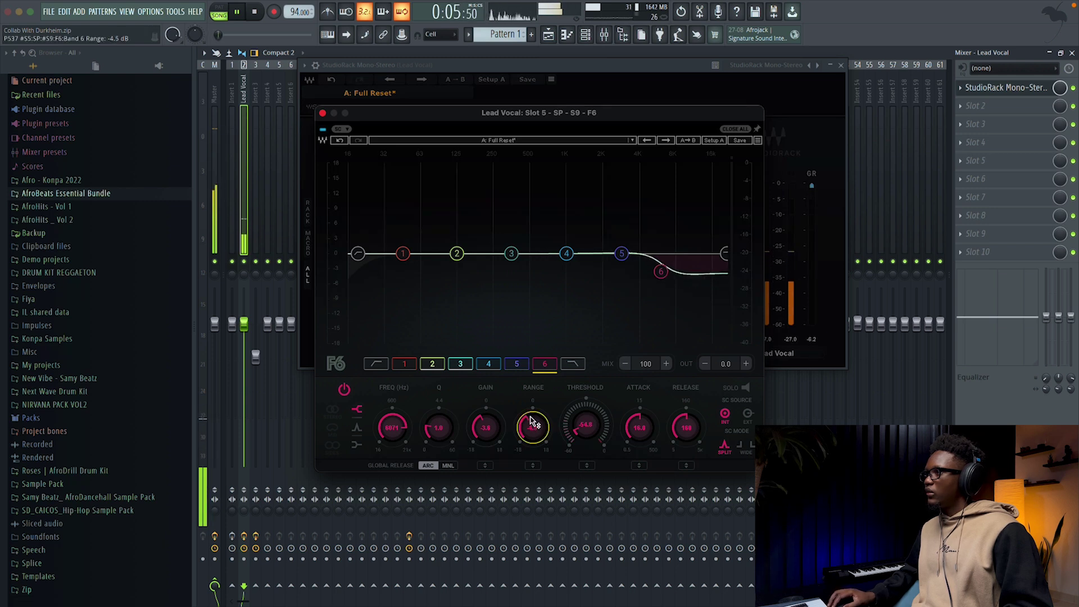
key("space")
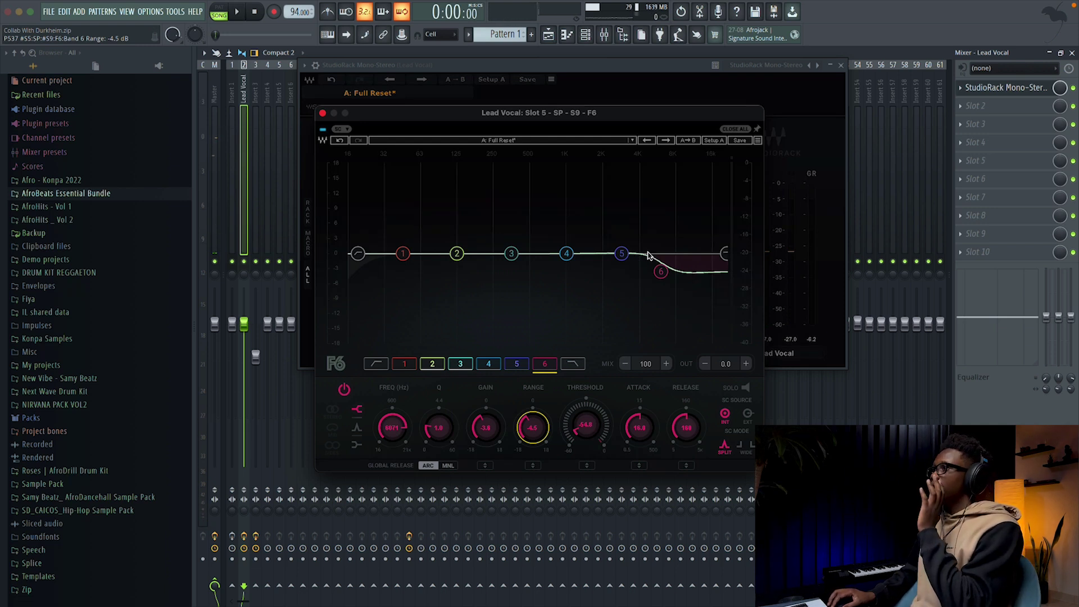
left_click(323, 113)
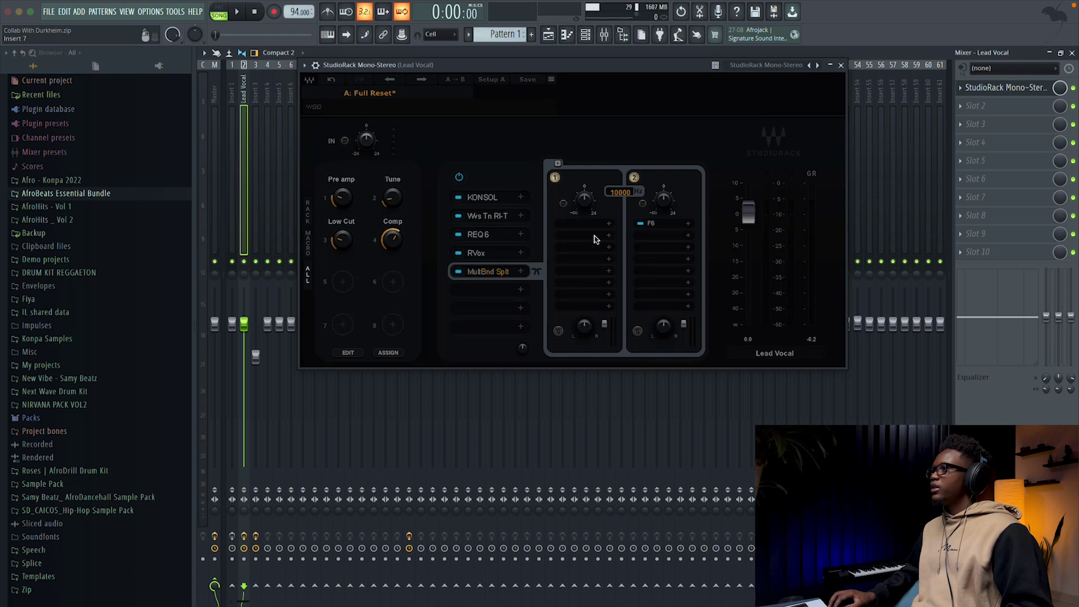
- Insert the AnalogObsession SSQ (mono) equalizer below F6 in the split's second band
left_click(652, 237)
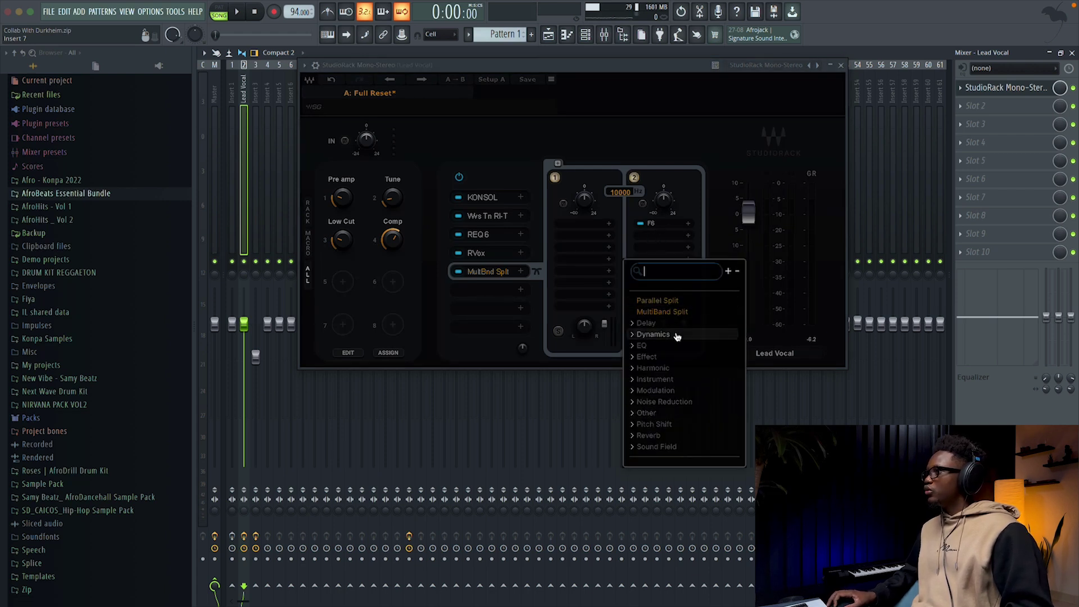
scroll(677, 335, "down", 2)
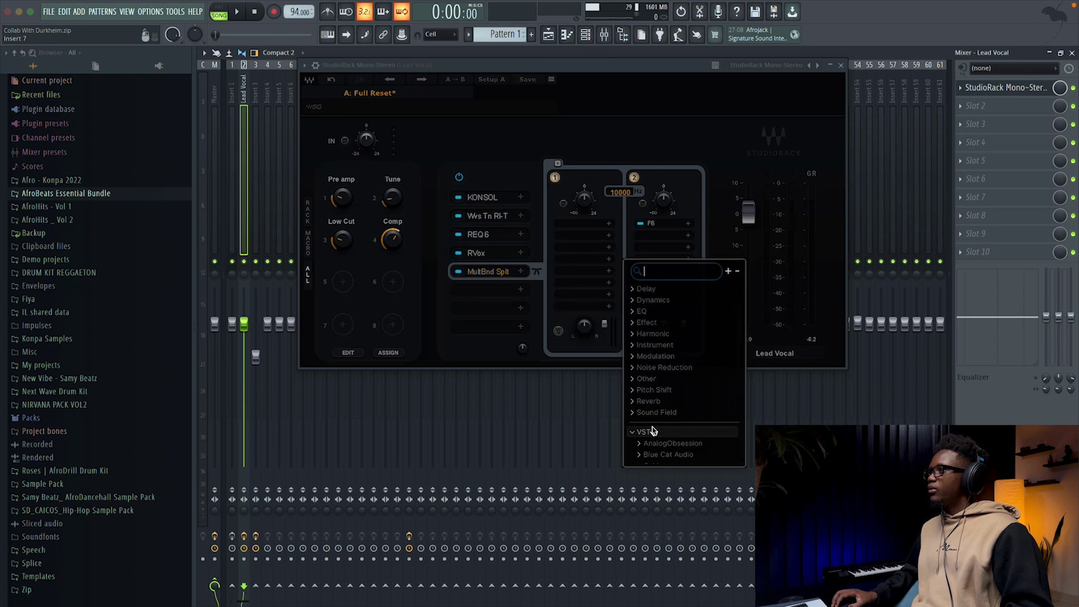
left_click(673, 443)
scroll(656, 353, "down", 5)
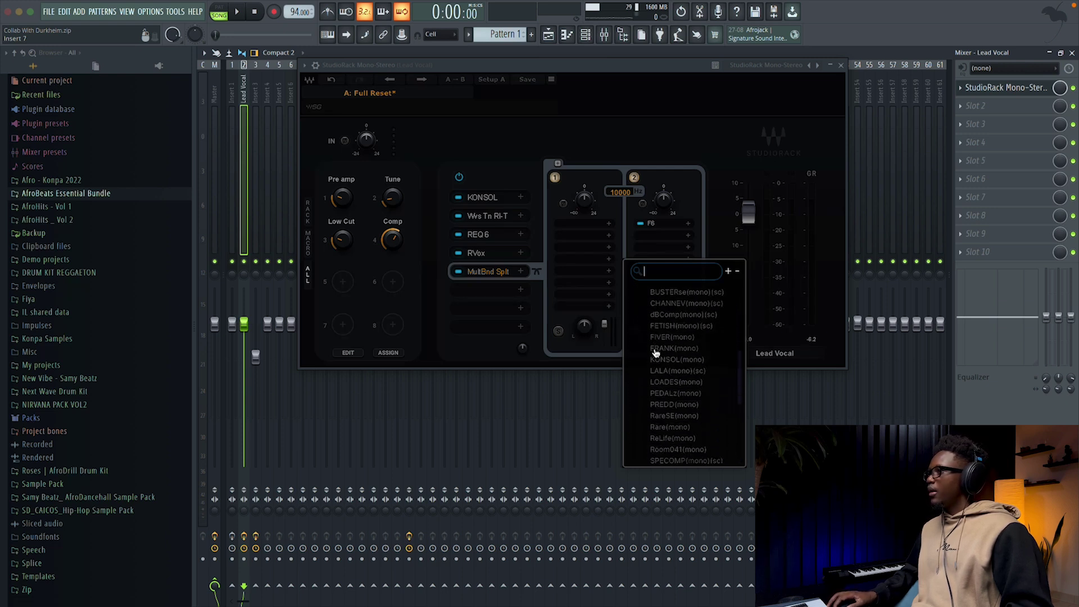
scroll(672, 416, "down", 1)
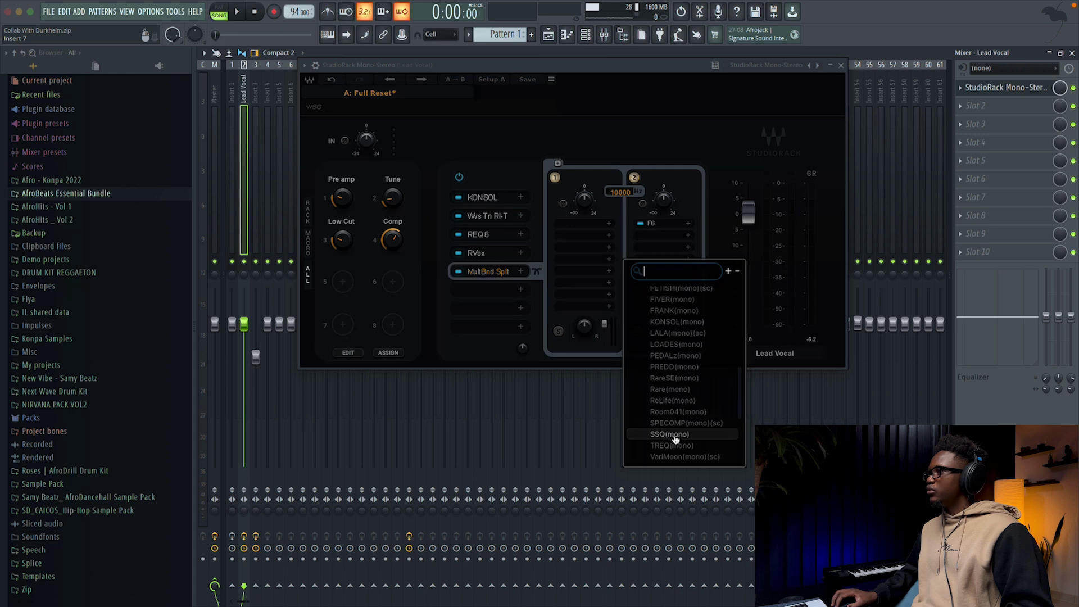
left_click(674, 436)
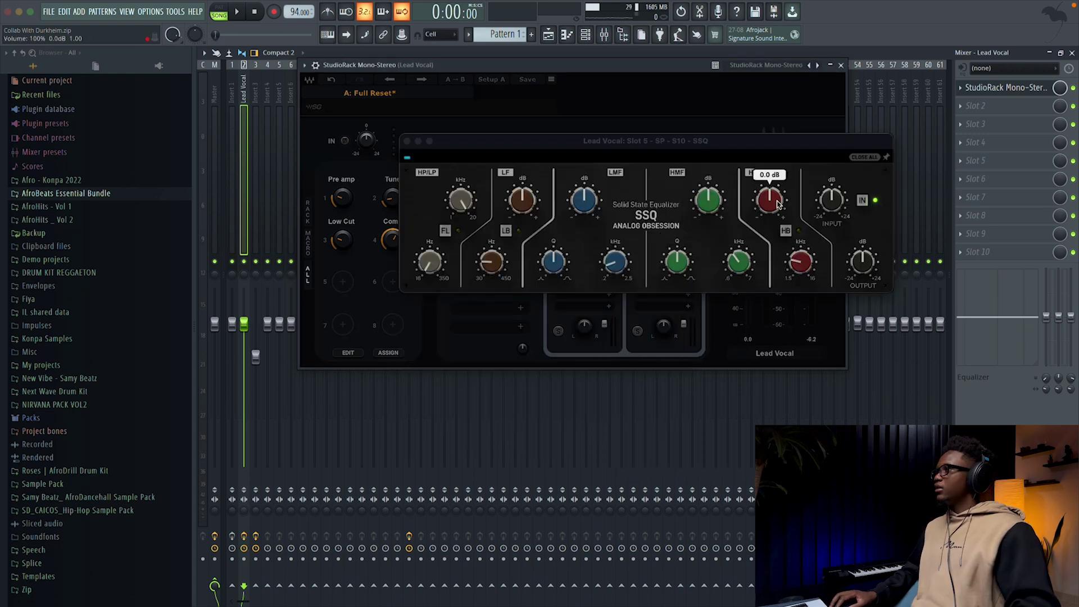
- Move the SSQ window lower and raise its high-frequency gain to 16.0 dB during playback
left_click_drag(624, 145, 631, 230)
key("space")
left_click_drag(777, 288, 779, 241)
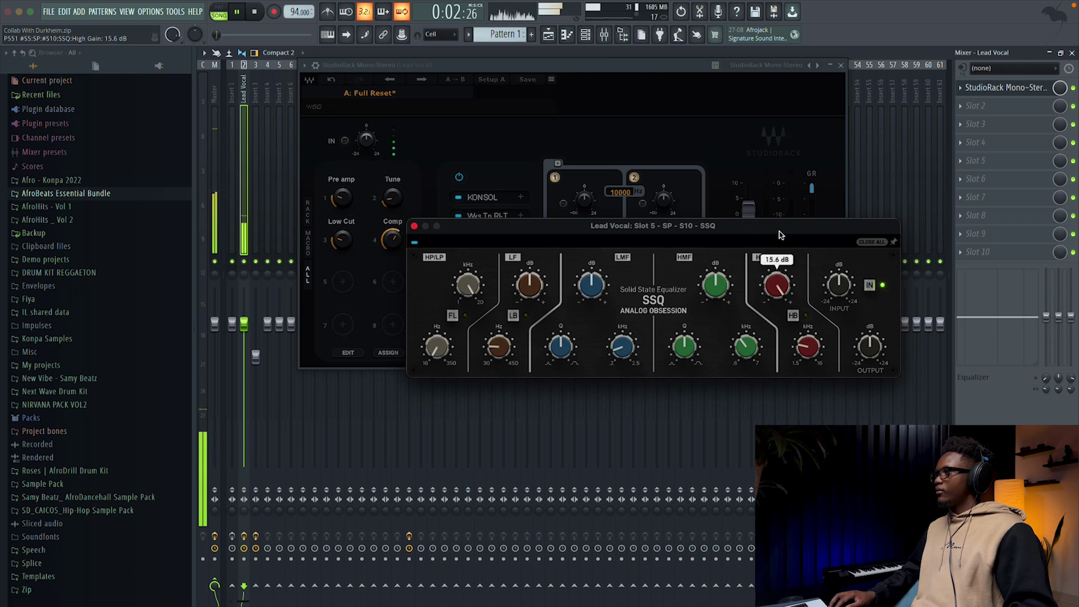
scroll(778, 273, "up", 3)
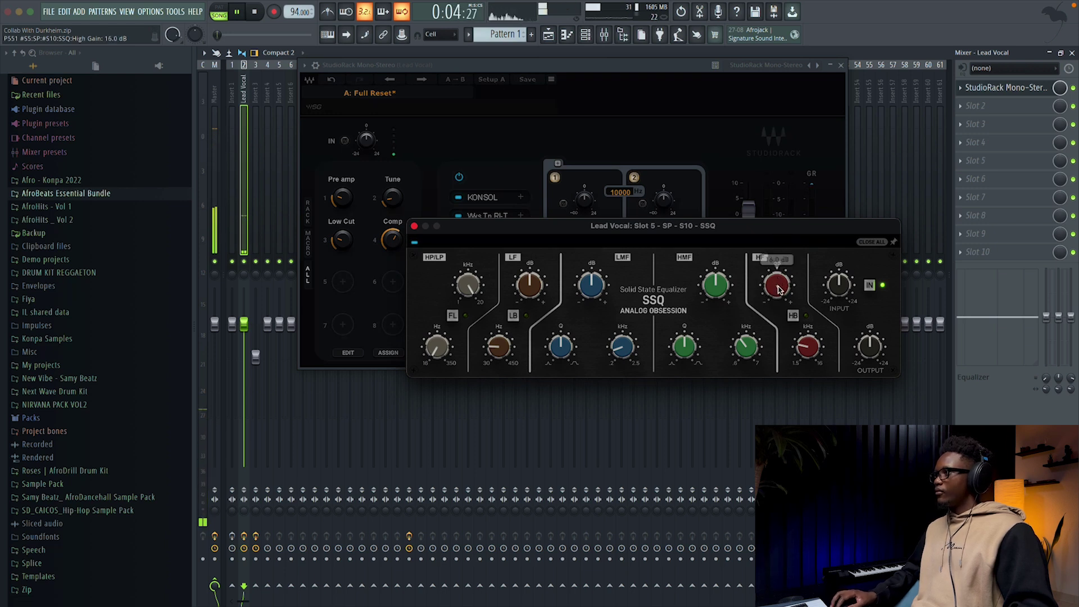
- Raise the SSQ output level to about 4.4 dB while auditioning the vocal
scroll(870, 343, "up", 2)
key("space")
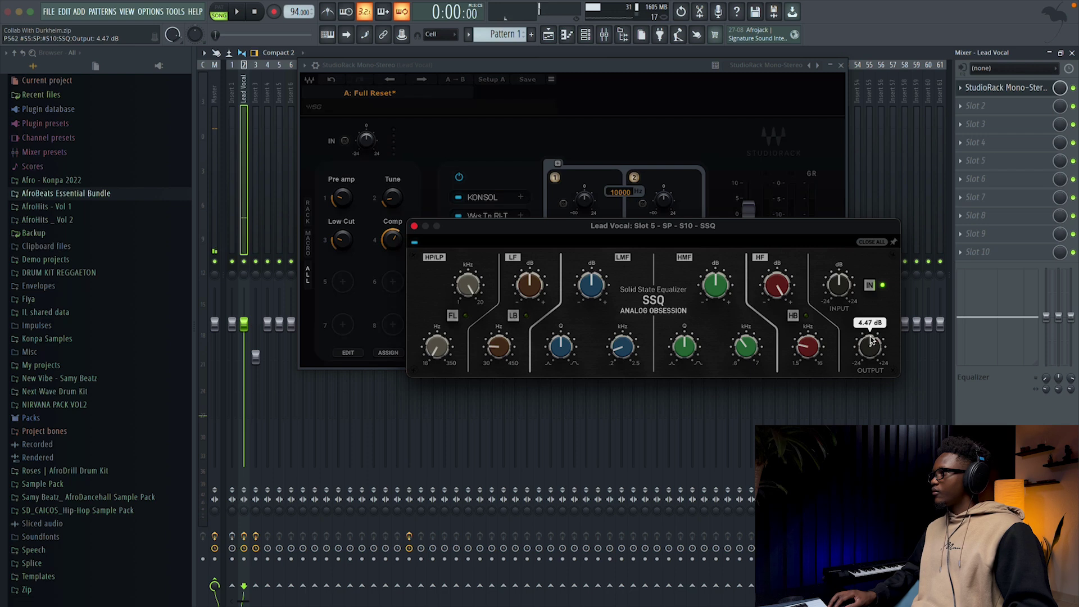
key("space")
scroll(870, 343, "down", 1)
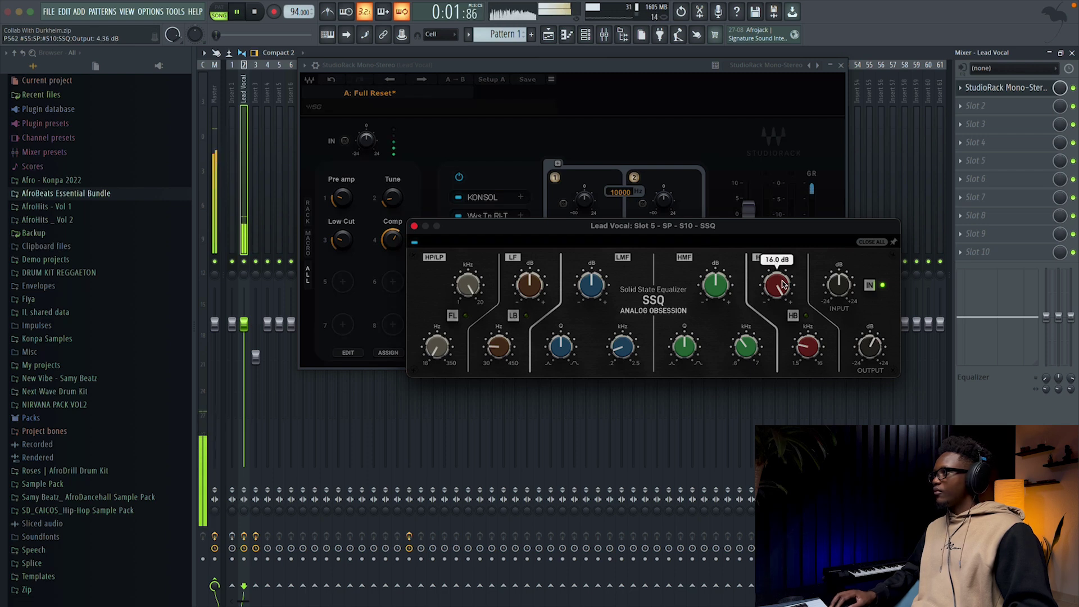
- Lower the SSQ high-frequency gain to 1.2 dB and stop playback
scroll(784, 285, "down", 3)
scroll(779, 285, "down", 1)
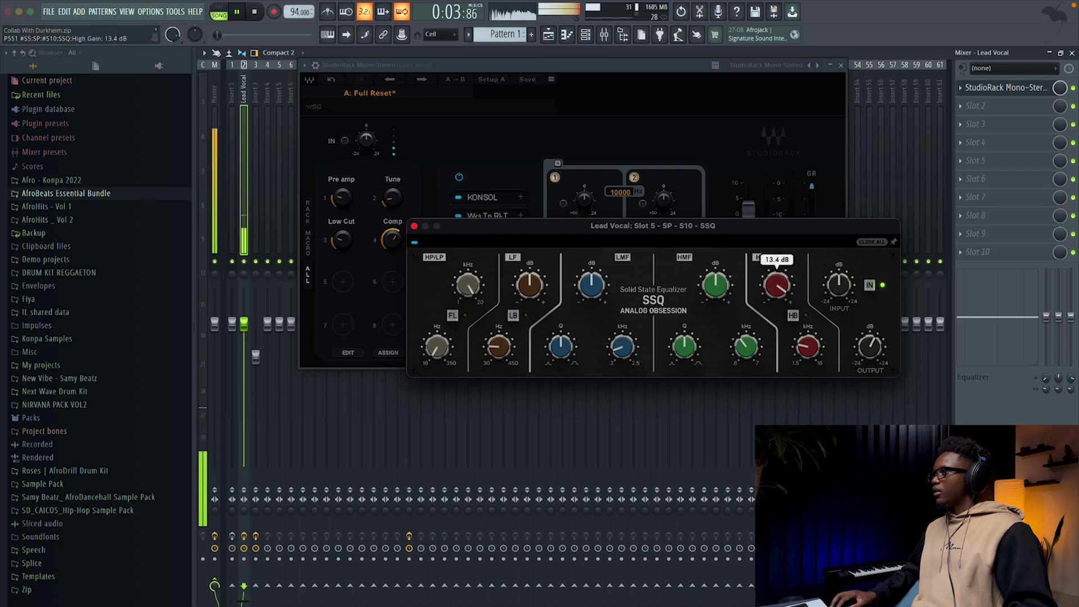
key("space")
left_click_drag(775, 291, 775, 322)
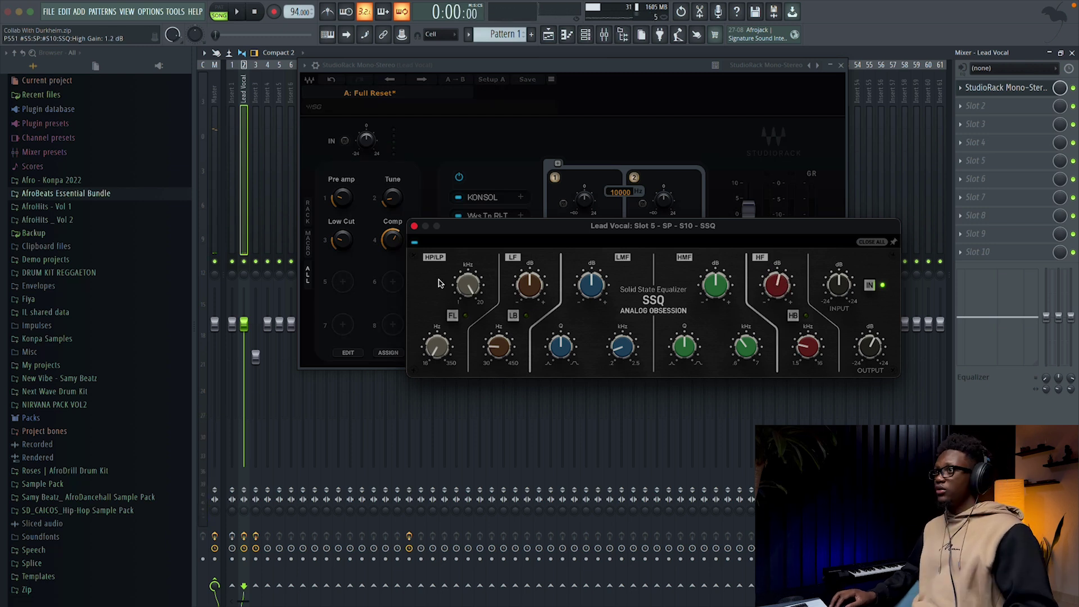
- Assign macro 5 to the High Gain of SSQ in the MultiBand Split and move the SSQ window clear of the rack
left_click(356, 266)
left_click(340, 288)
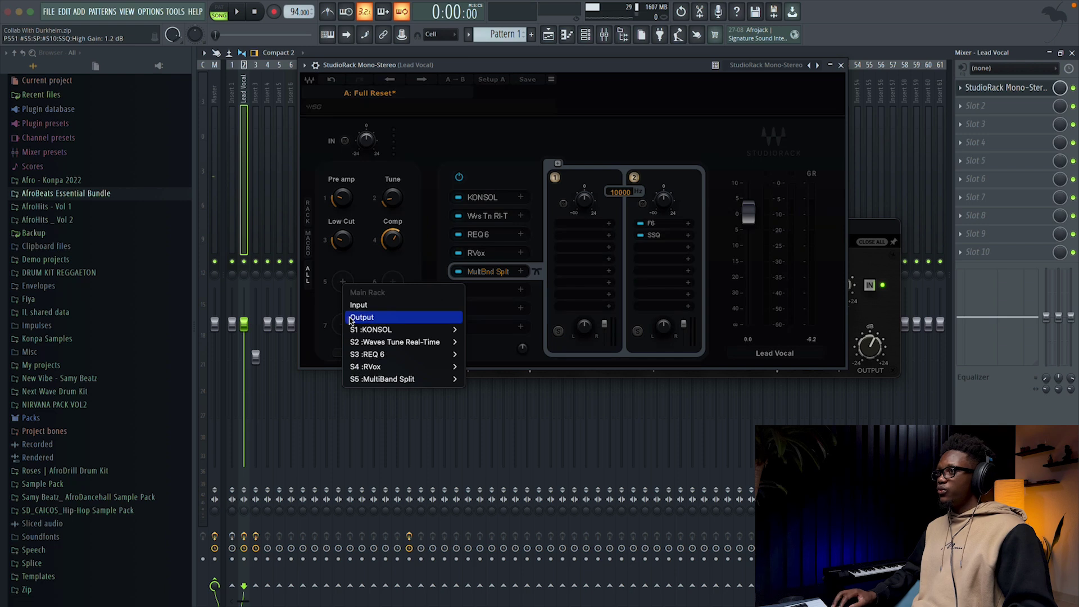
mouse_move(392, 380)
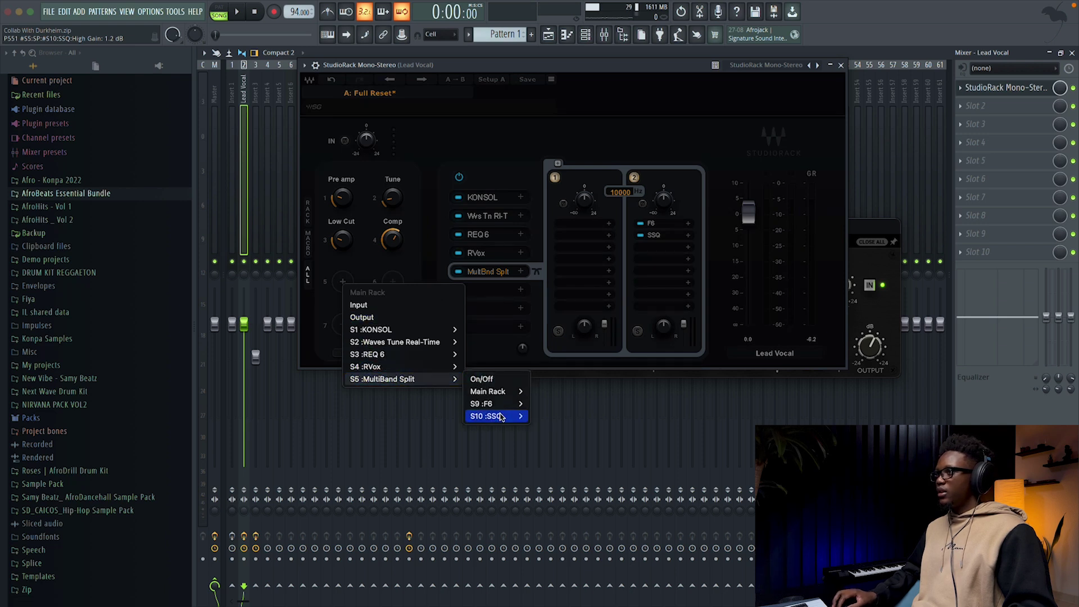
mouse_move(500, 417)
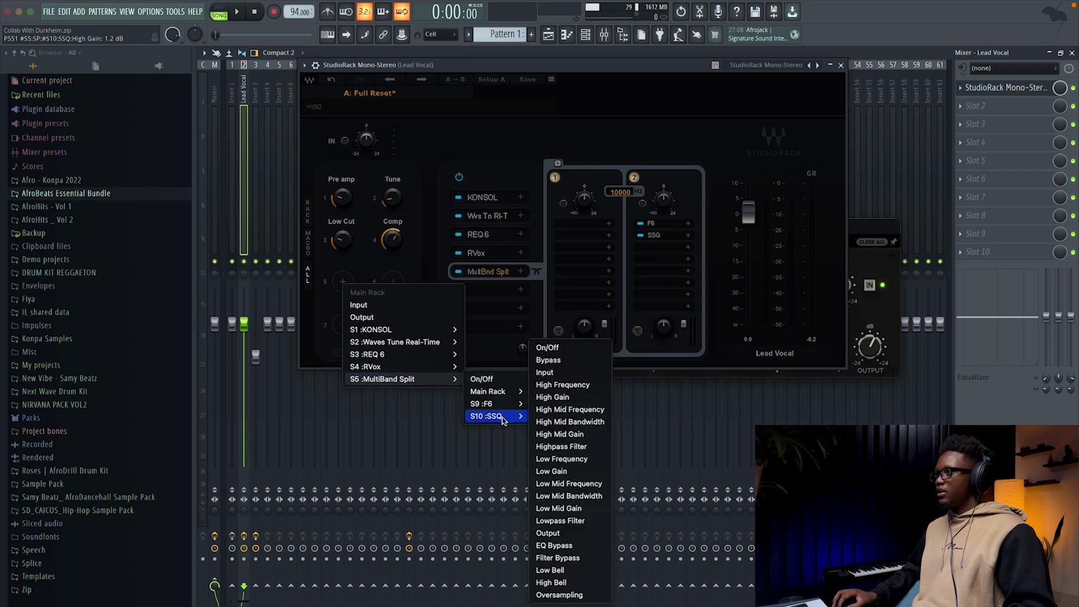
left_click(561, 399)
left_click_drag(889, 231, 987, 362)
- Set macro 5 to 9.3 during playback and rename the macro Air
left_click(340, 283)
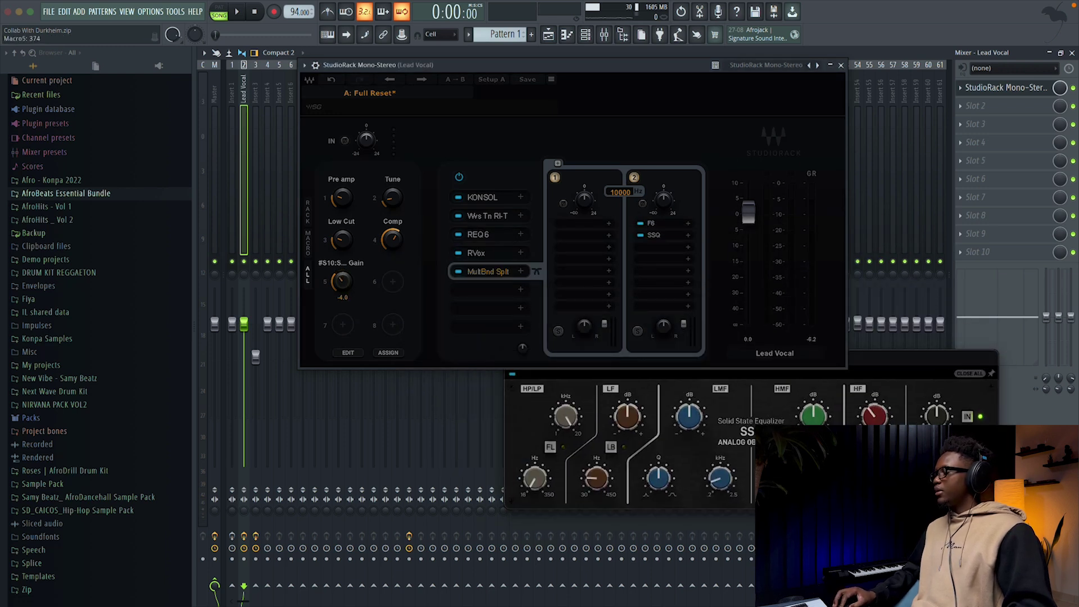
key("space")
left_click_drag(343, 281, 342, 278)
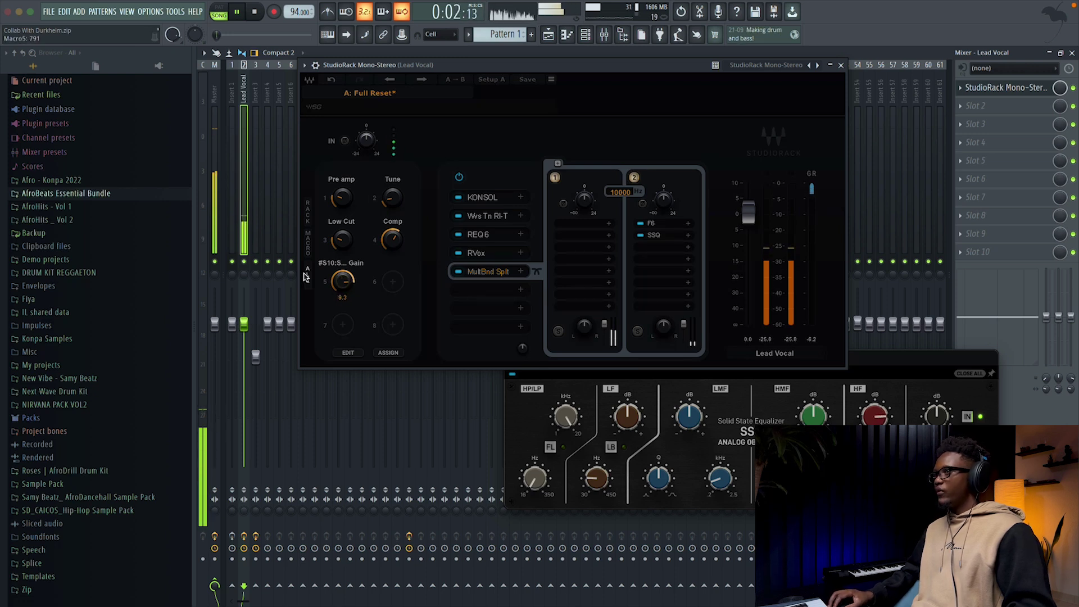
key("space")
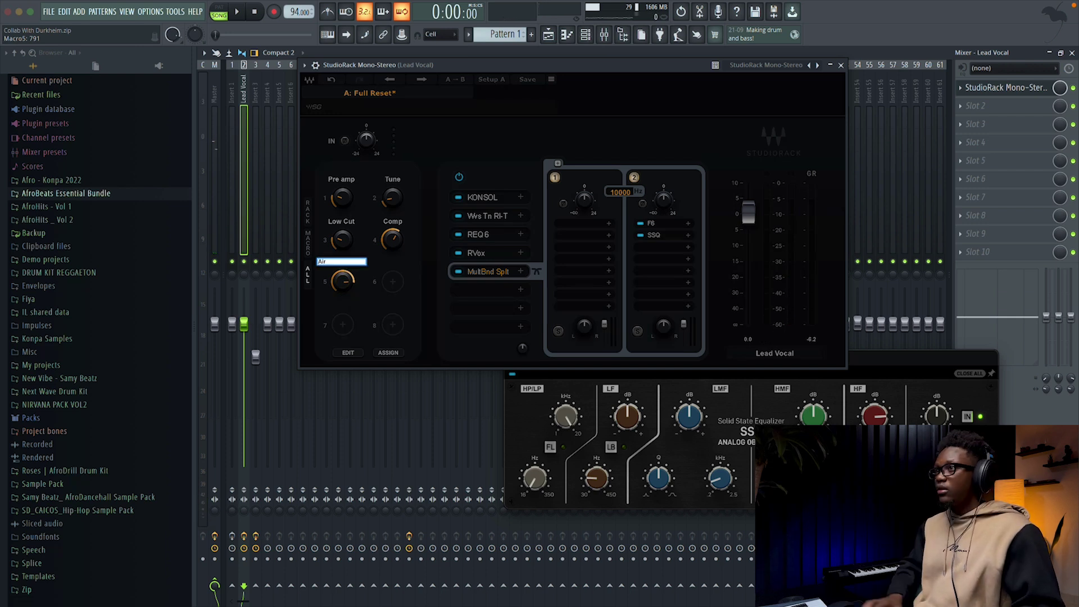
left_click(464, 284)
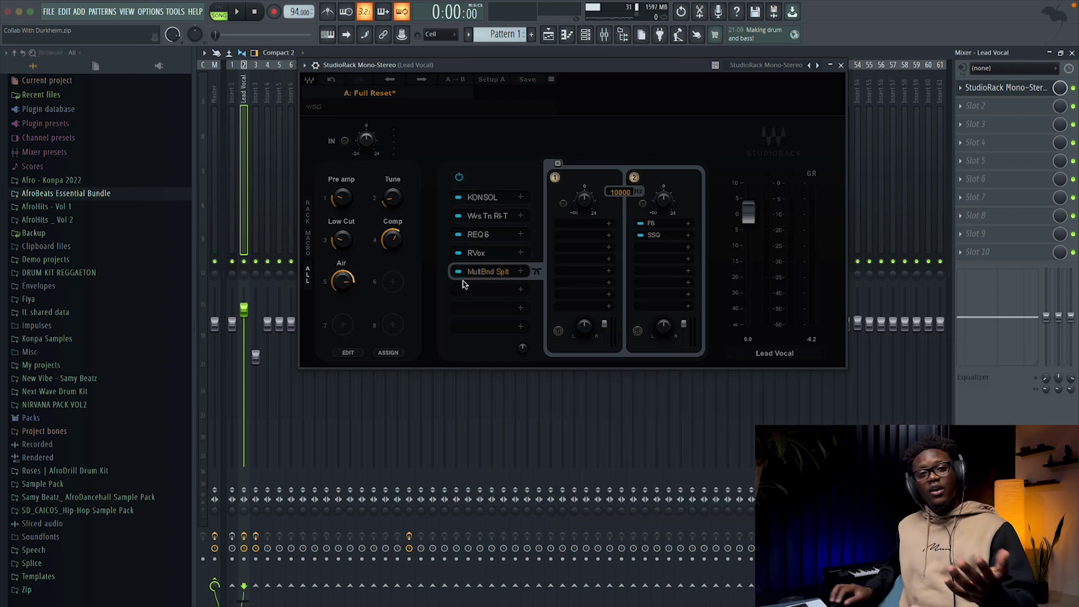
- Insert a Parallel Split below the MultiBand Split and load Doubler4 in its second rack
left_click(521, 290)
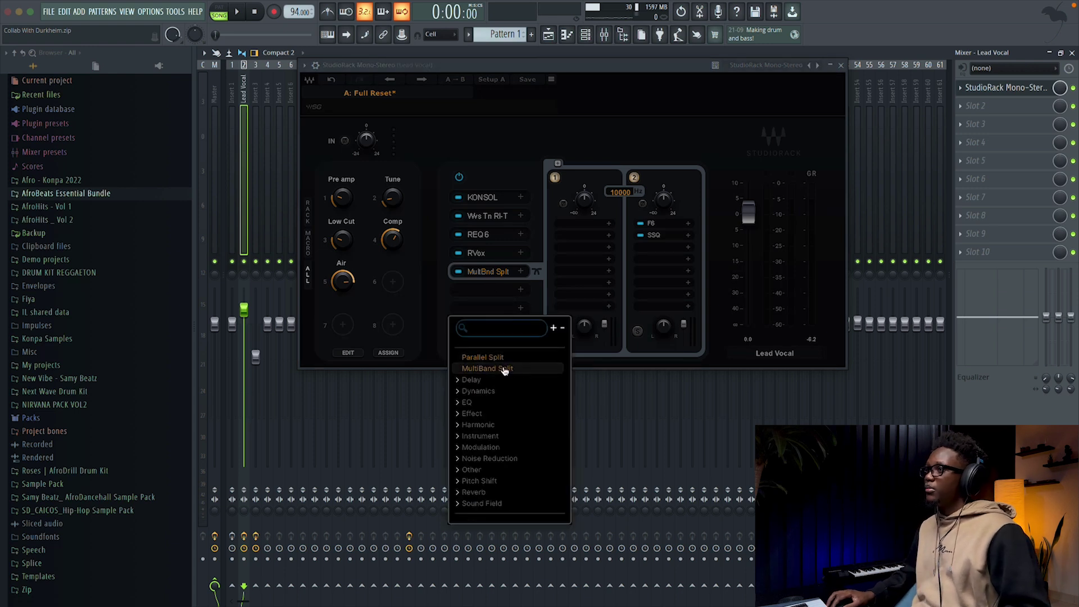
left_click(492, 358)
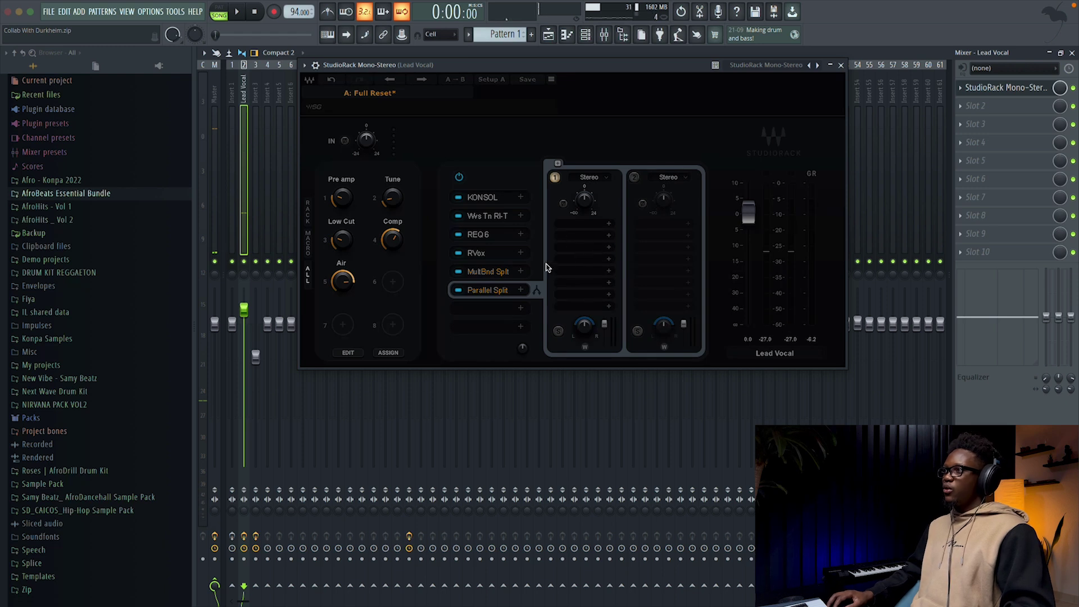
left_click(609, 247)
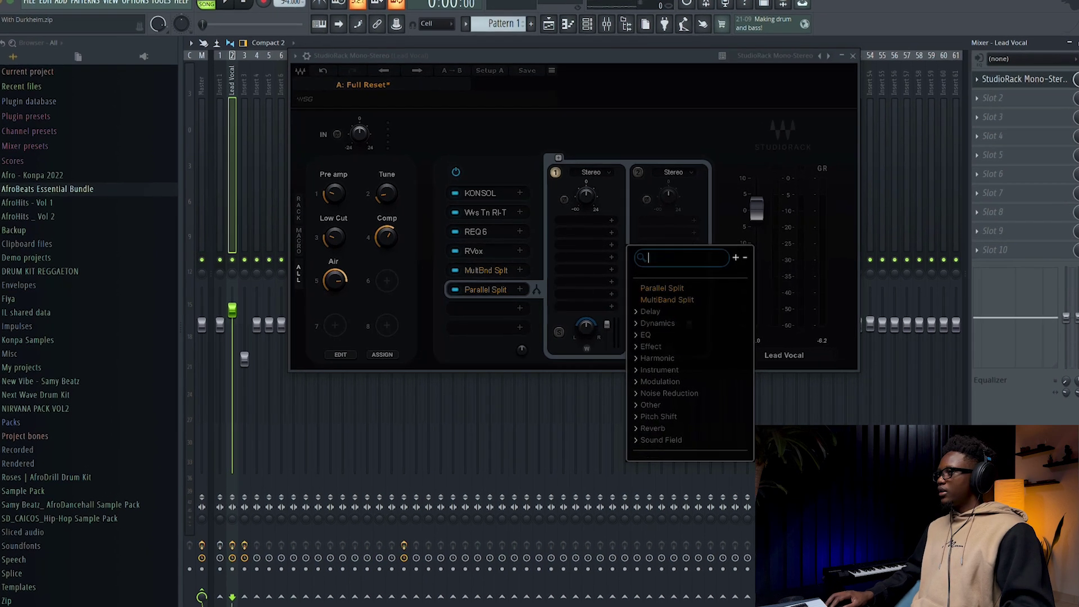
left_click(669, 254)
type("doubl")
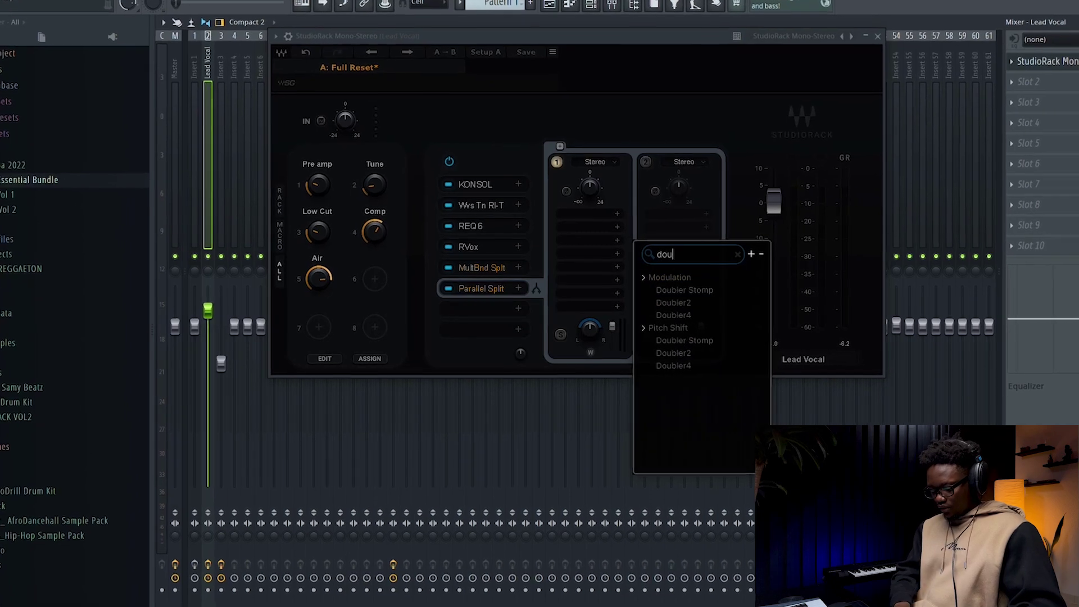
type("er")
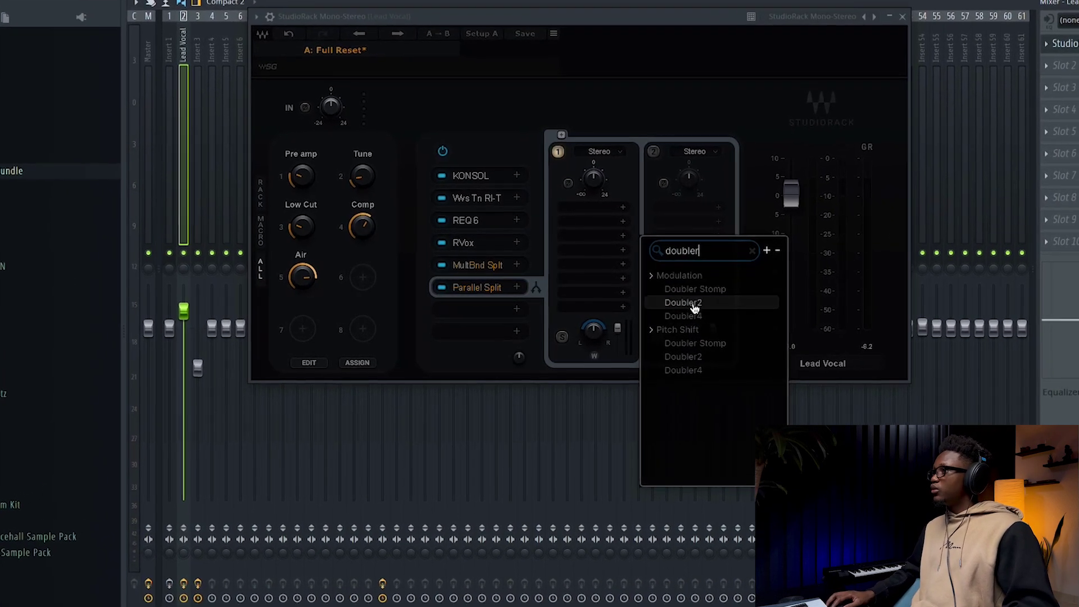
left_click(692, 317)
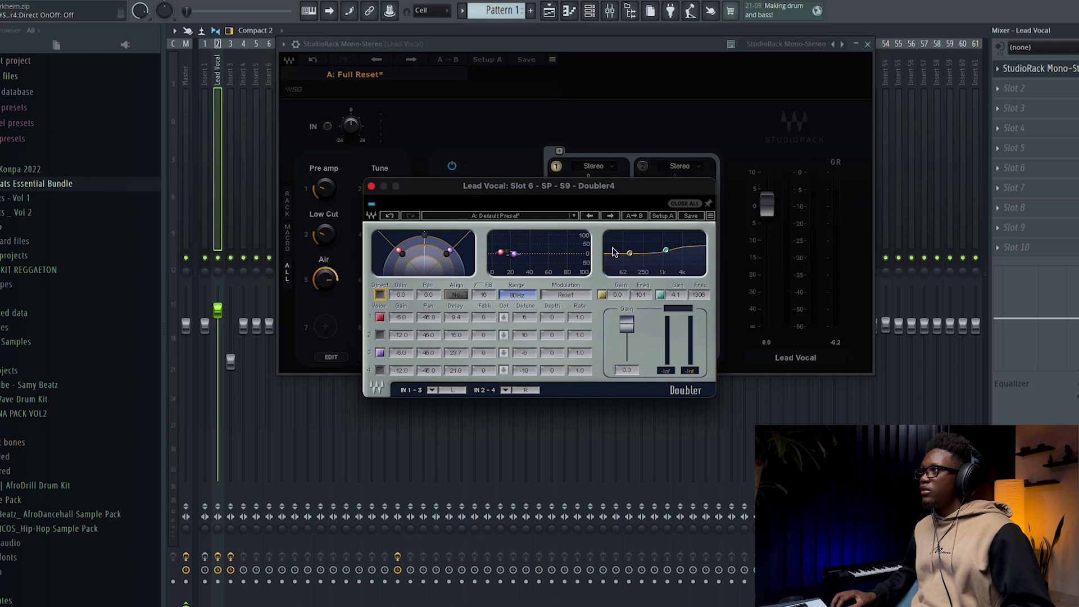
- Close Doubler4, unmute the Parallel Split's second rack and audition the doubled vocal
key("space")
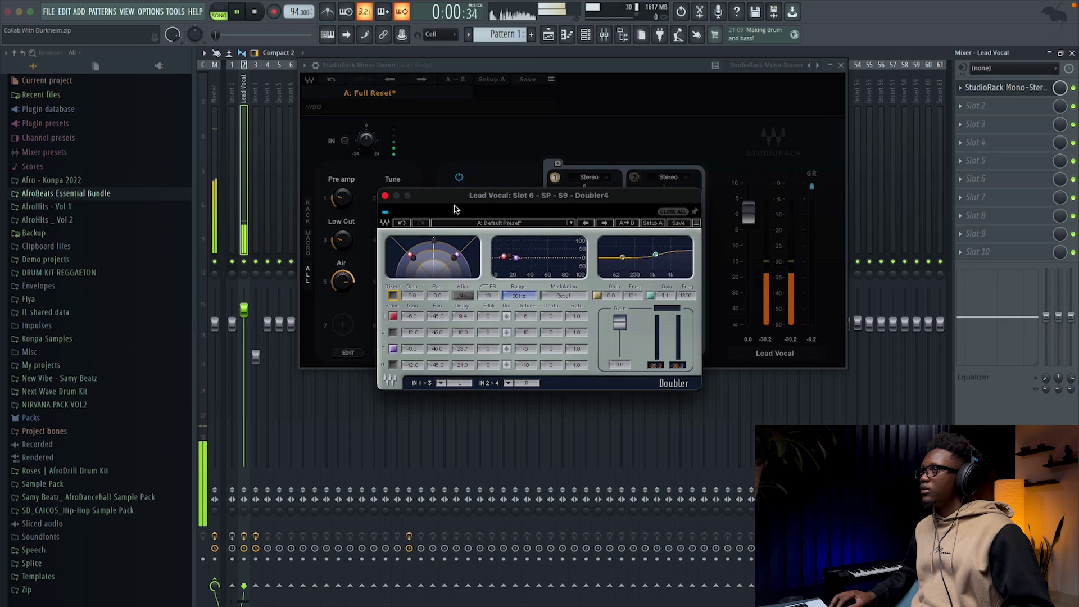
left_click(385, 197)
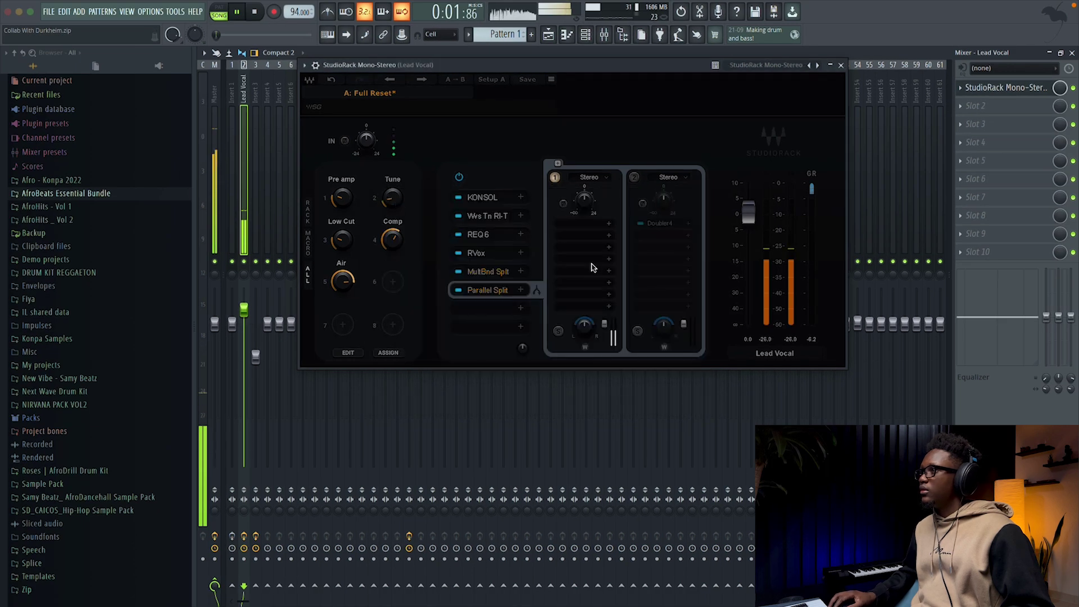
left_click(635, 177)
key("space")
key("space")
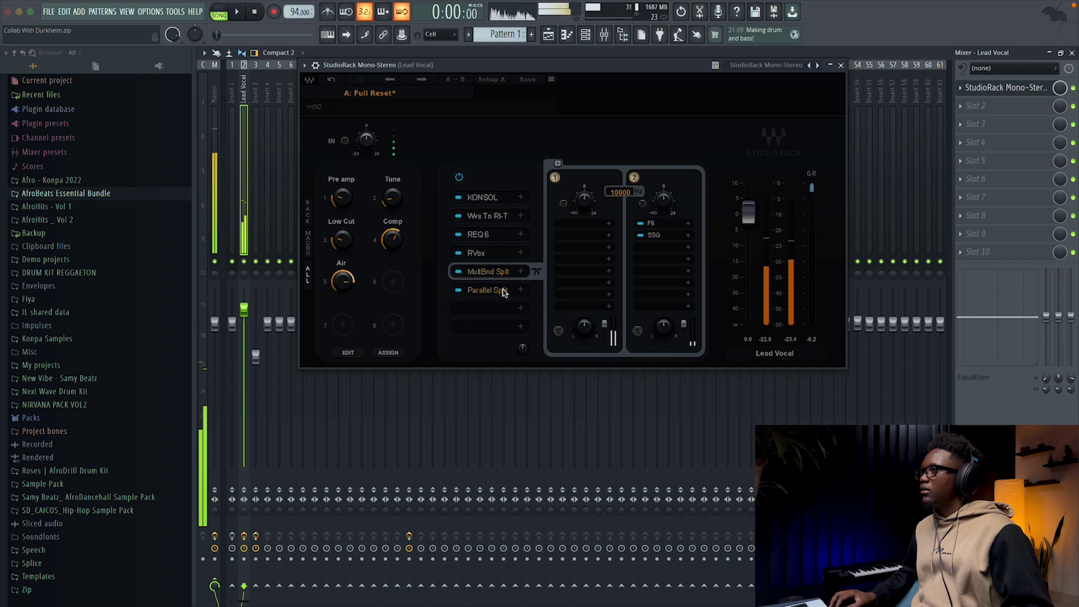
key("space")
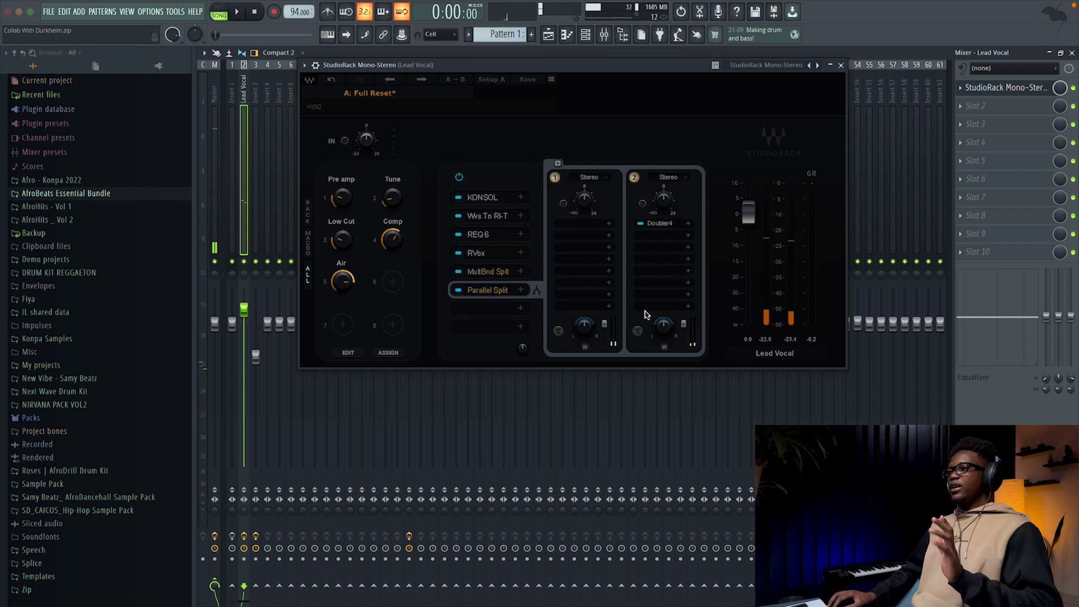
- Map the output level of the Parallel Split's second rack to macro 6
right_click(685, 329)
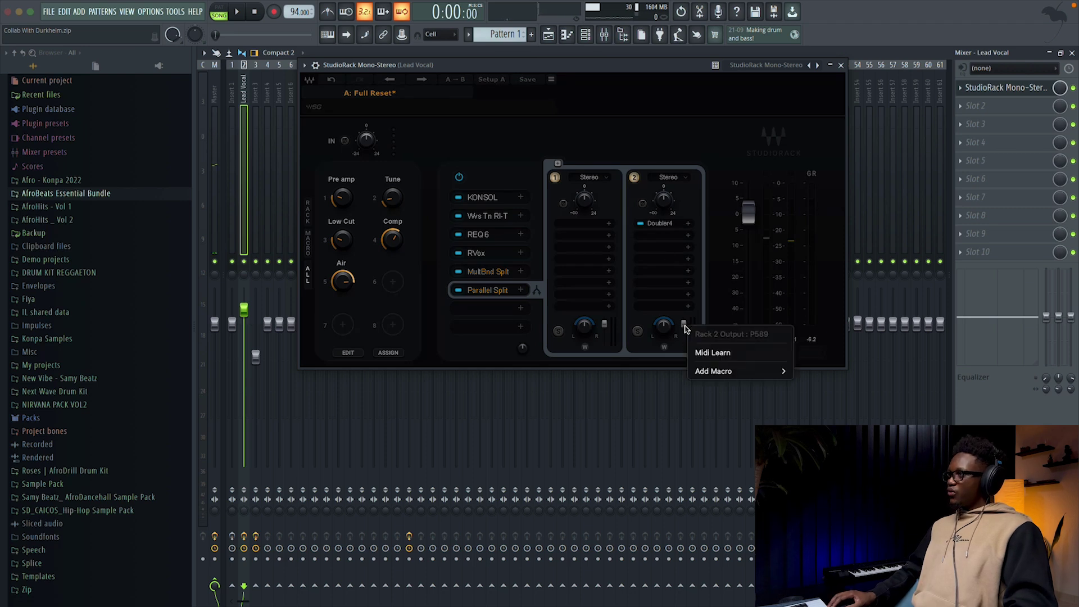
mouse_move(716, 370)
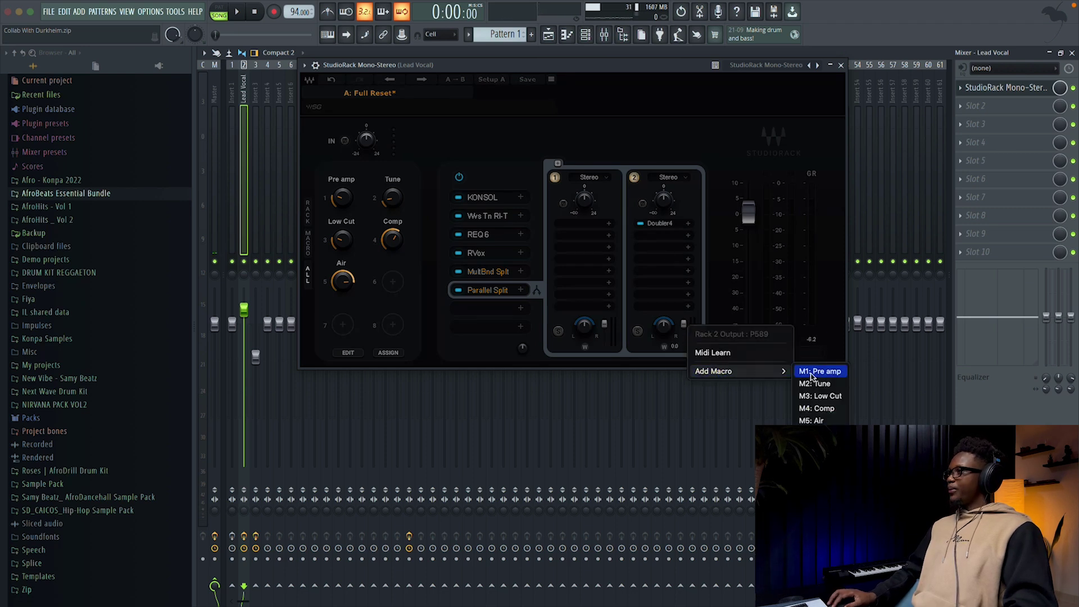
left_click(822, 422)
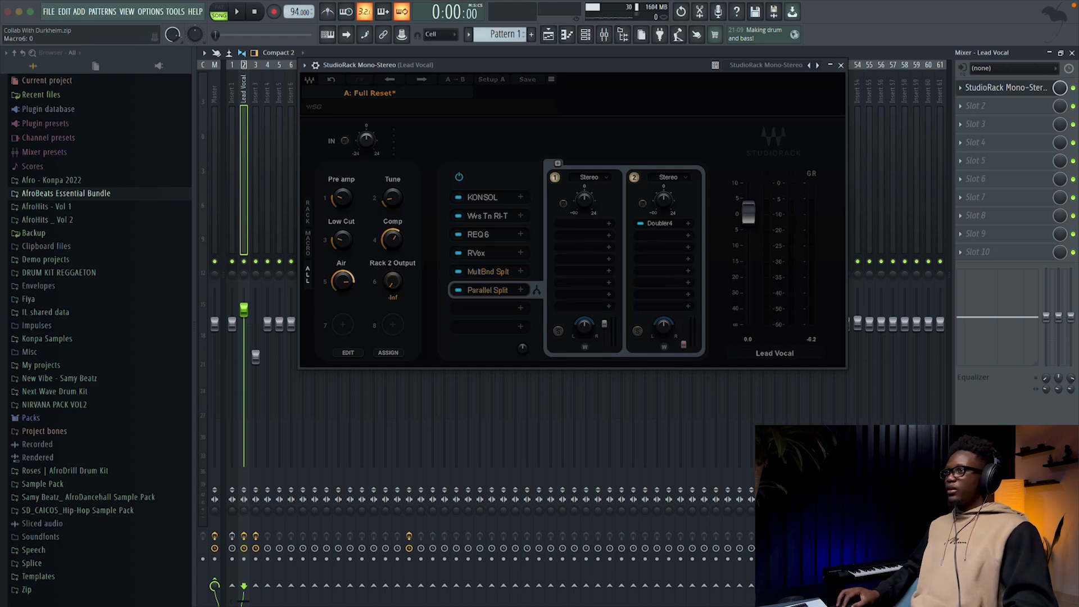
- Audition macro 6 during playback by raising the rack 2 output to 12.0 and easing it back slightly
key("space")
left_click_drag(392, 282, 393, 247)
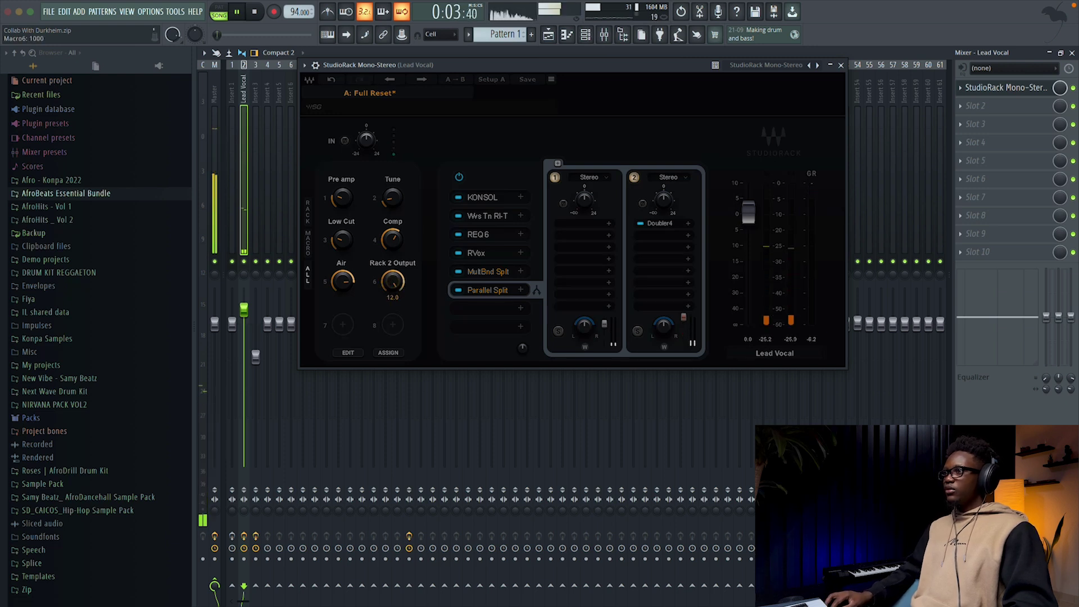
left_click_drag(395, 291, 394, 283)
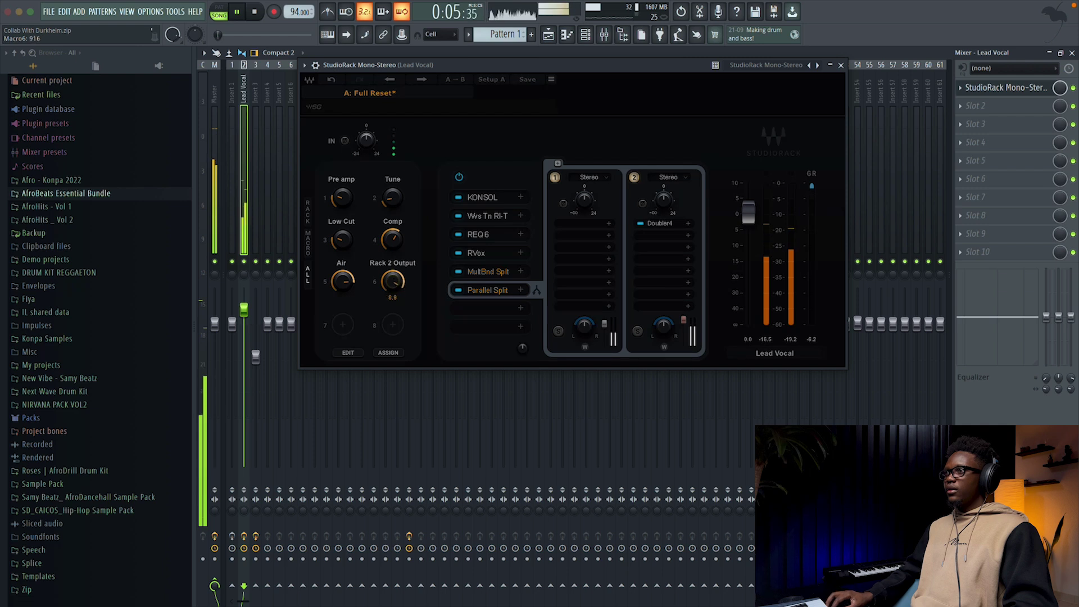
key("space")
- Limit the control range of macro 6's Rack 2 Output to a maximum of 0.0 and close the macro editor
right_click(394, 282)
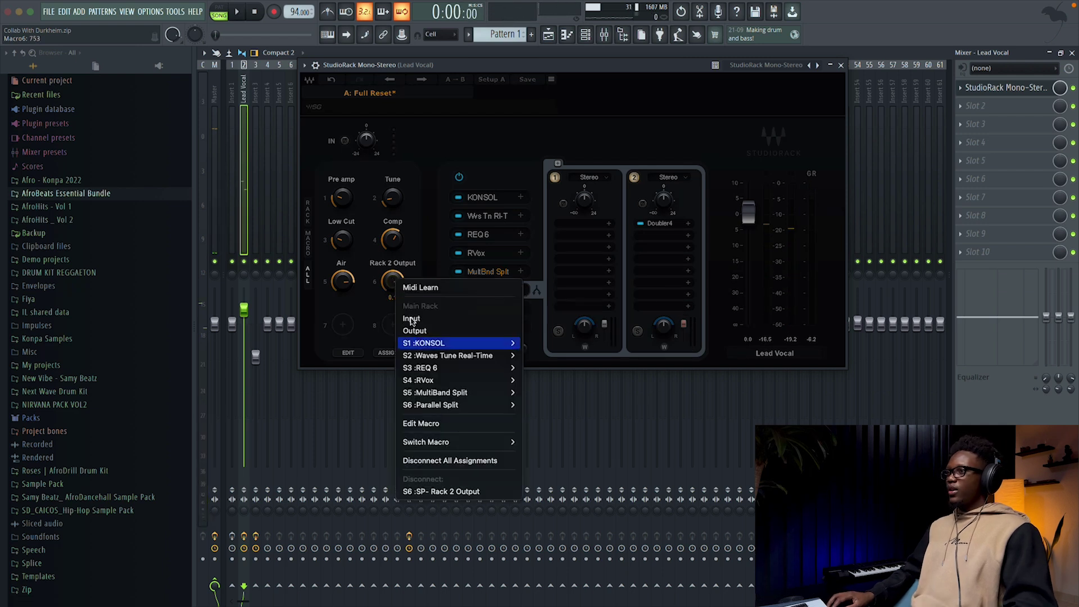
left_click(436, 424)
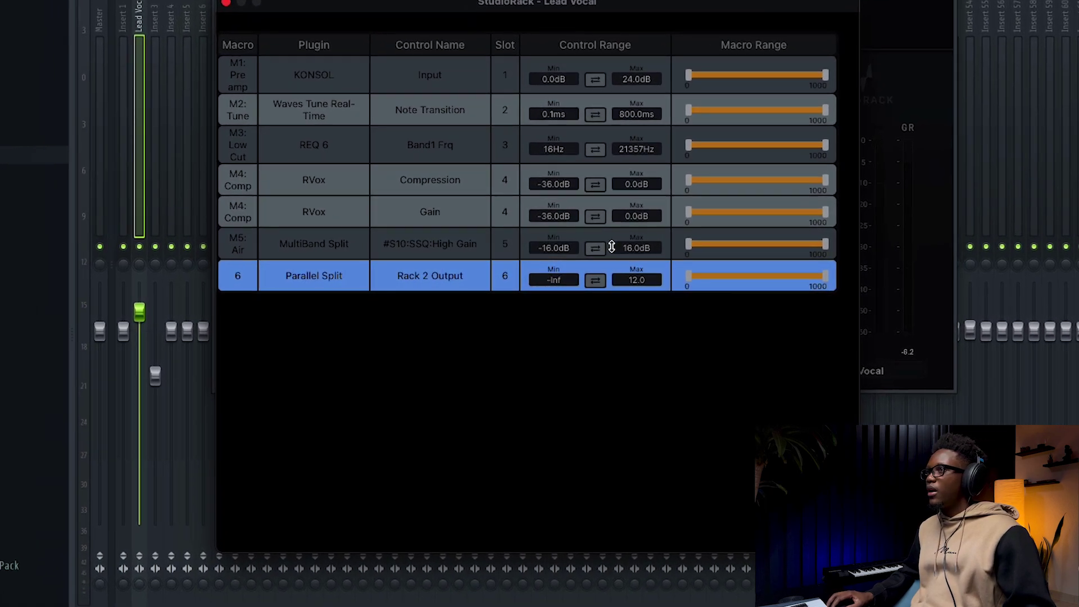
left_click(646, 277)
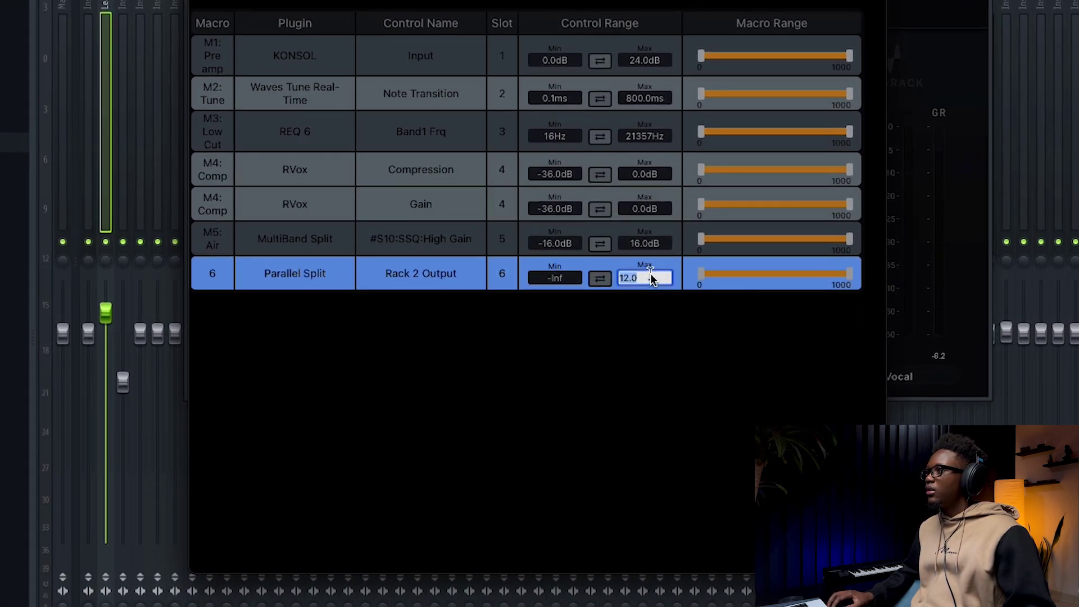
type("0")
key("Return")
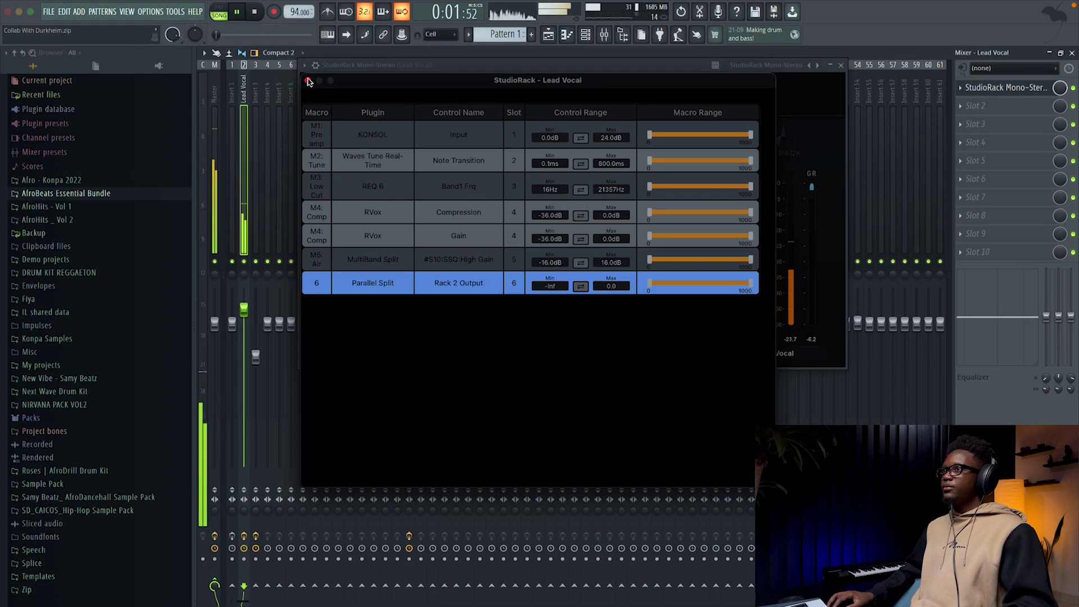
left_click(308, 81)
- Stop playback and rename macro 6 as Width
key("space")
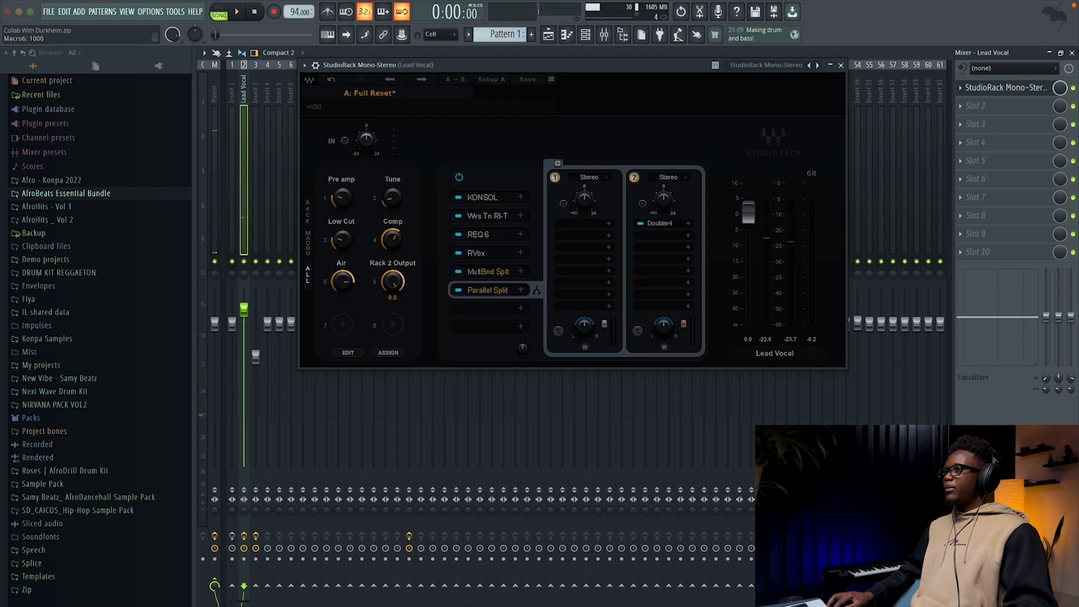
double_click(403, 262)
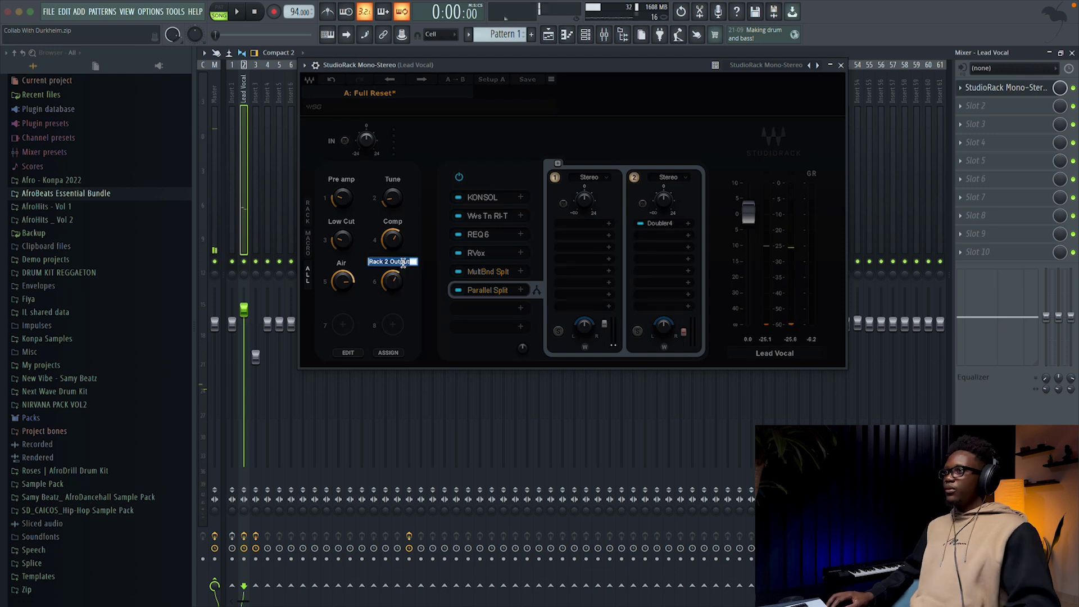
type("Width")
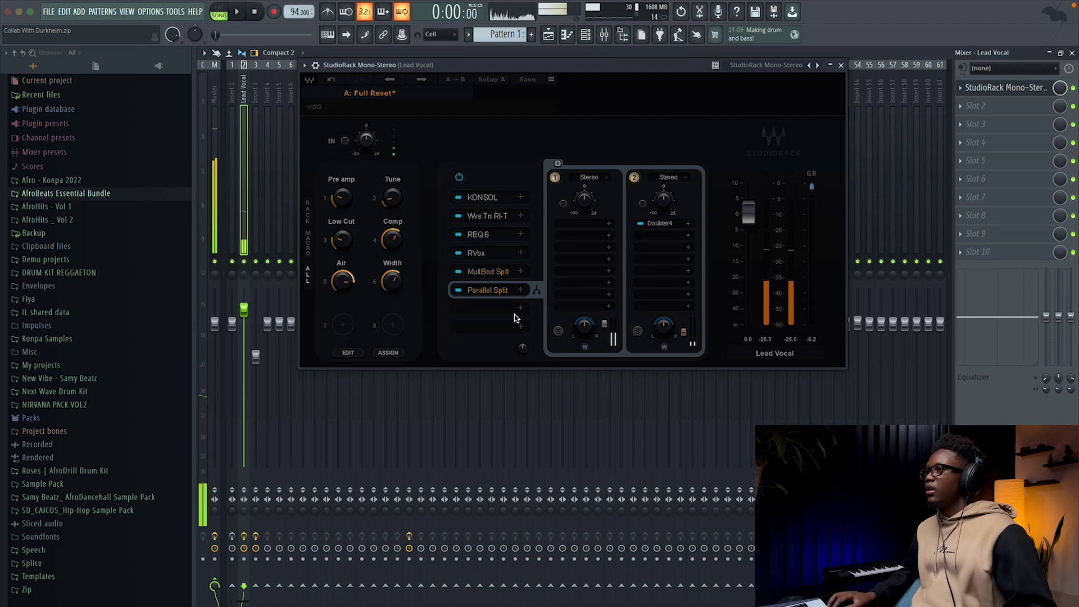
- Insert a second Parallel Split in the rack directly below the existing one
left_click(514, 325)
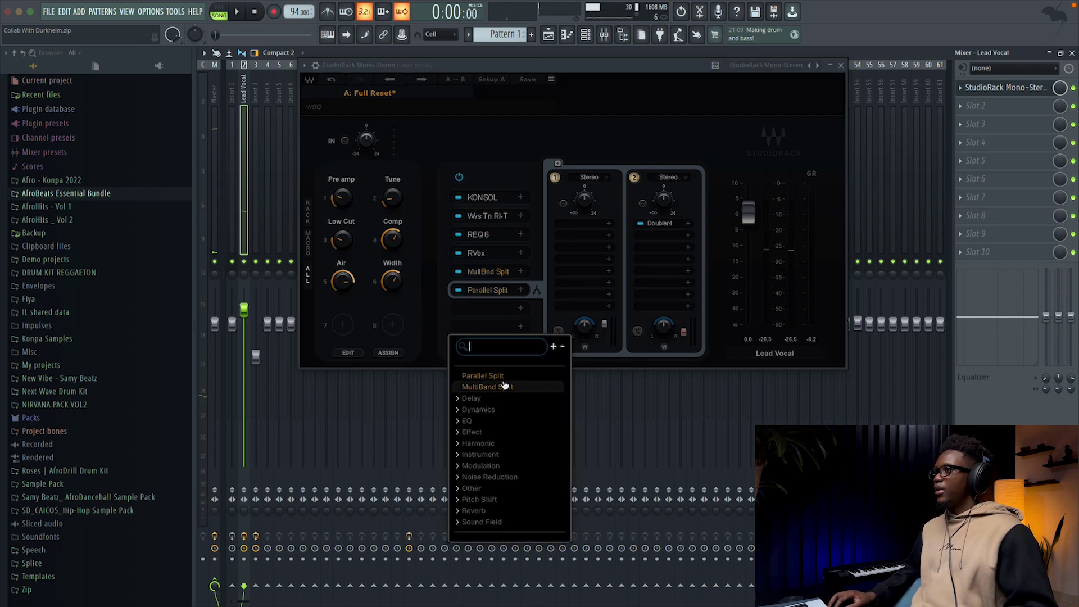
left_click(501, 375)
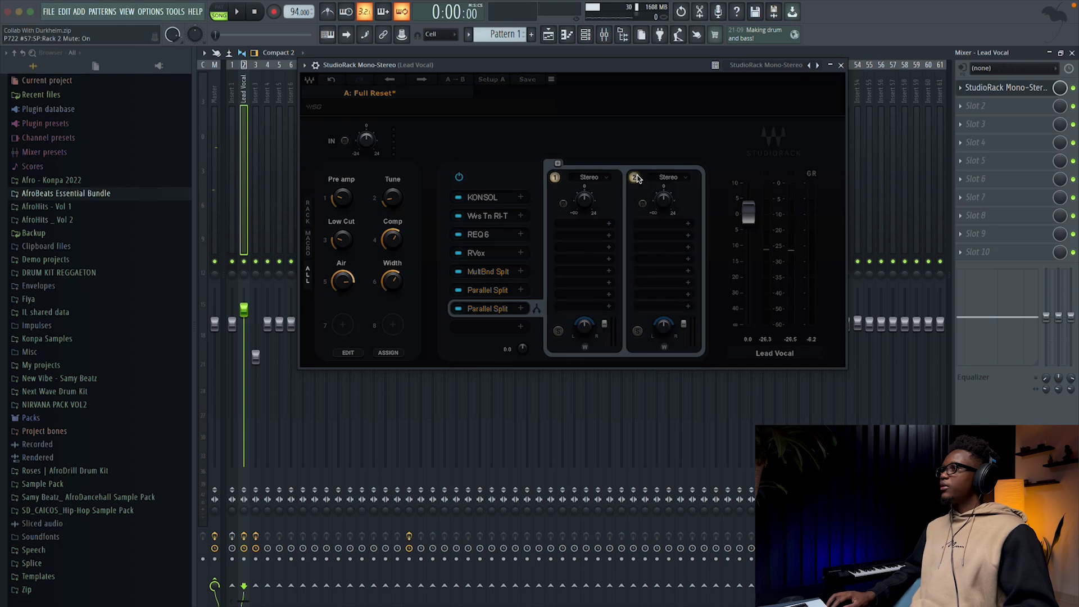
- Load ValhallaVintageVerb into the first slot of rack 2 in the new Parallel Split
left_click(680, 227)
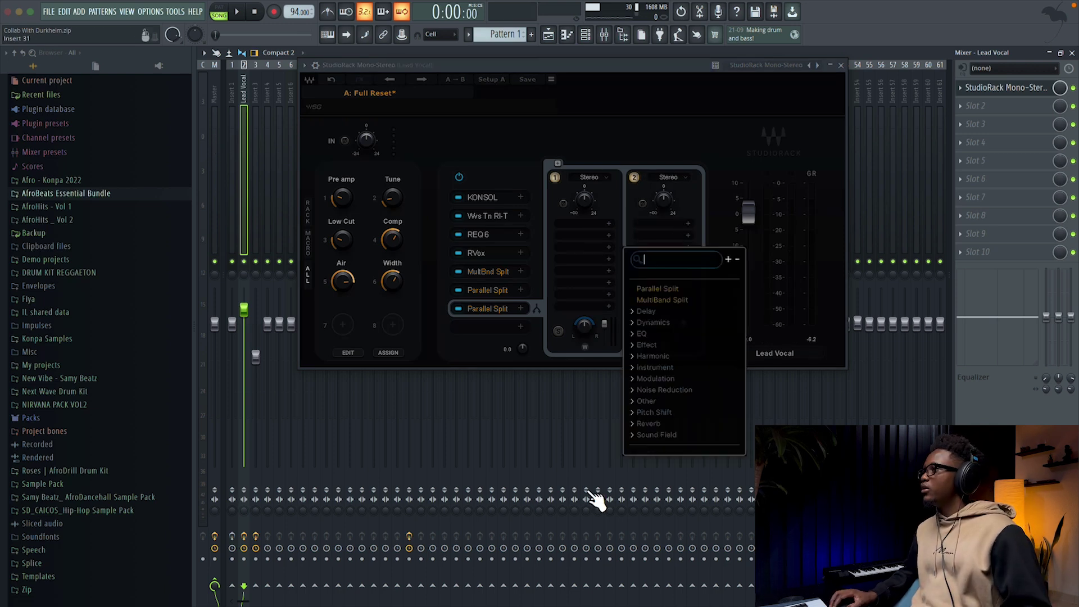
scroll(664, 405, "down", 5)
left_click(639, 399)
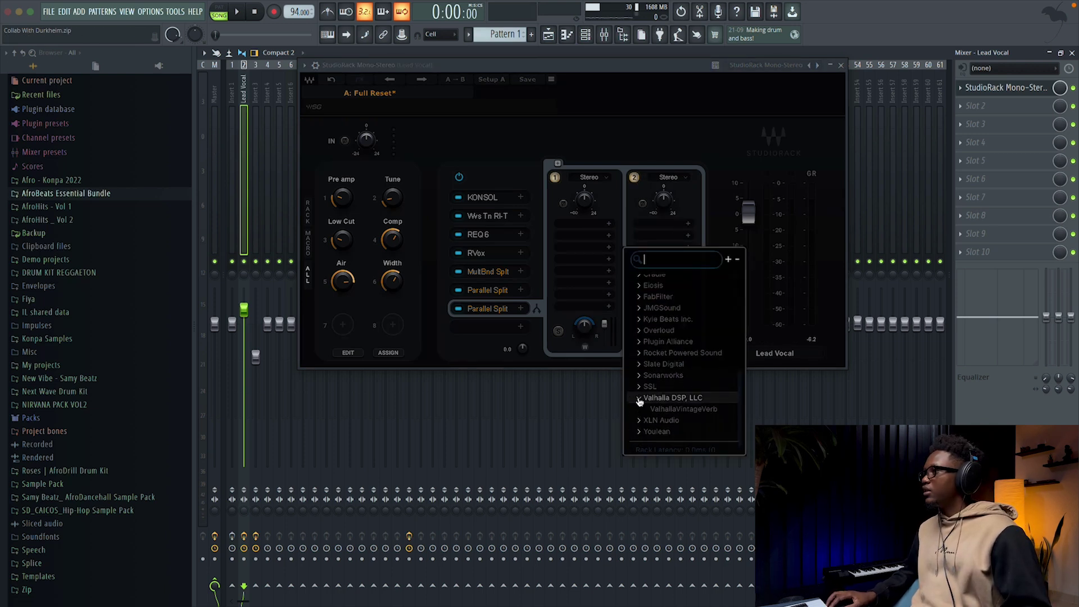
left_click(669, 411)
- Set the ValhallaVintageVerb decay to 1.00 s
left_click(515, 332)
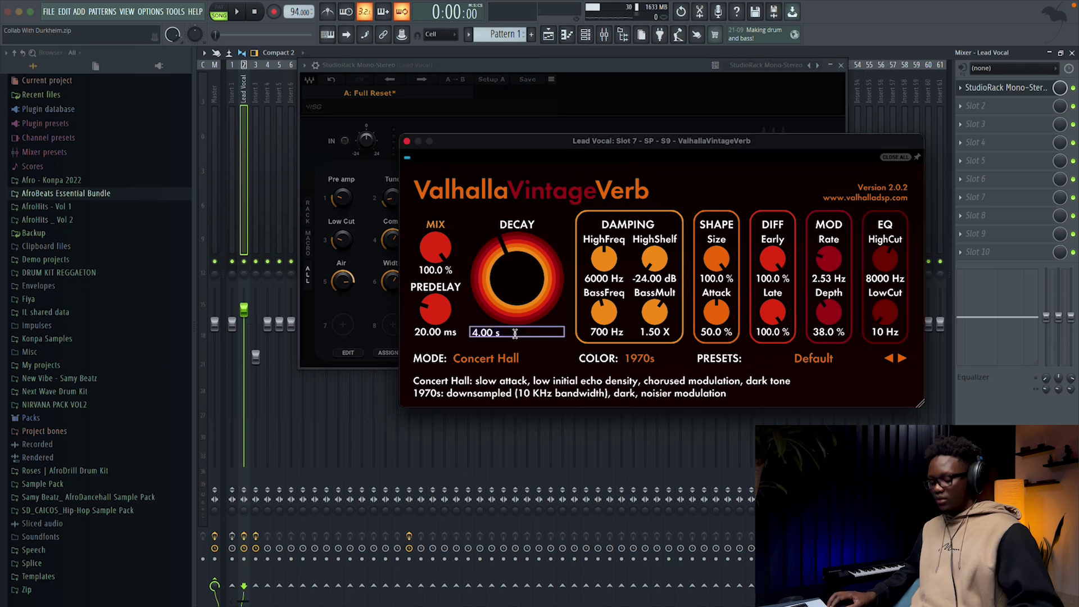
type("1")
key("Return")
- Raise the reverb's LowCut to 580 Hz during playback, audition it, close the plugin window and stop playback
key("space")
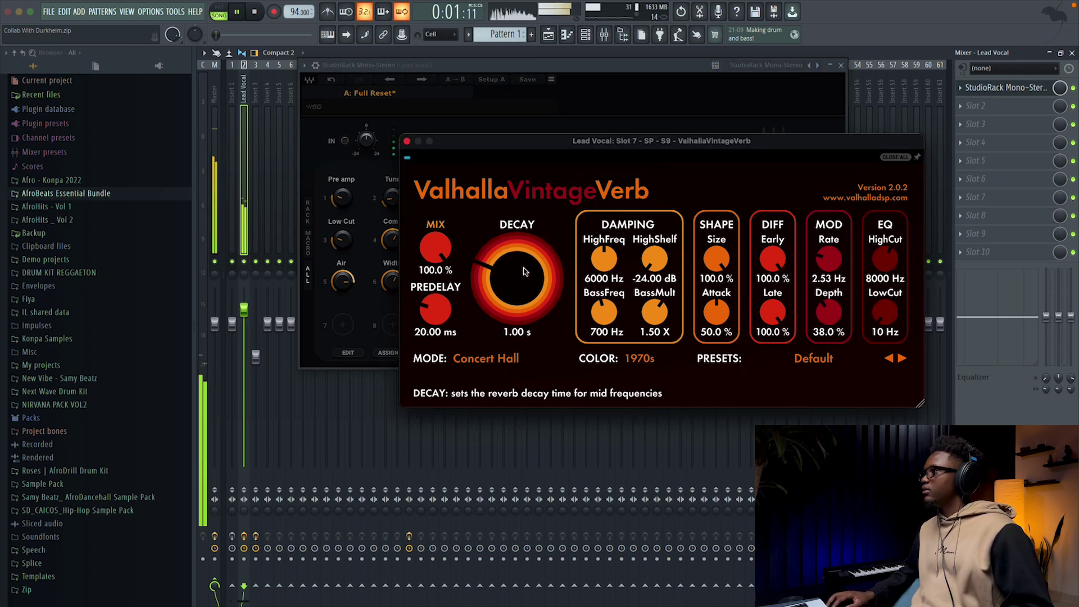
left_click_drag(885, 312, 873, 273)
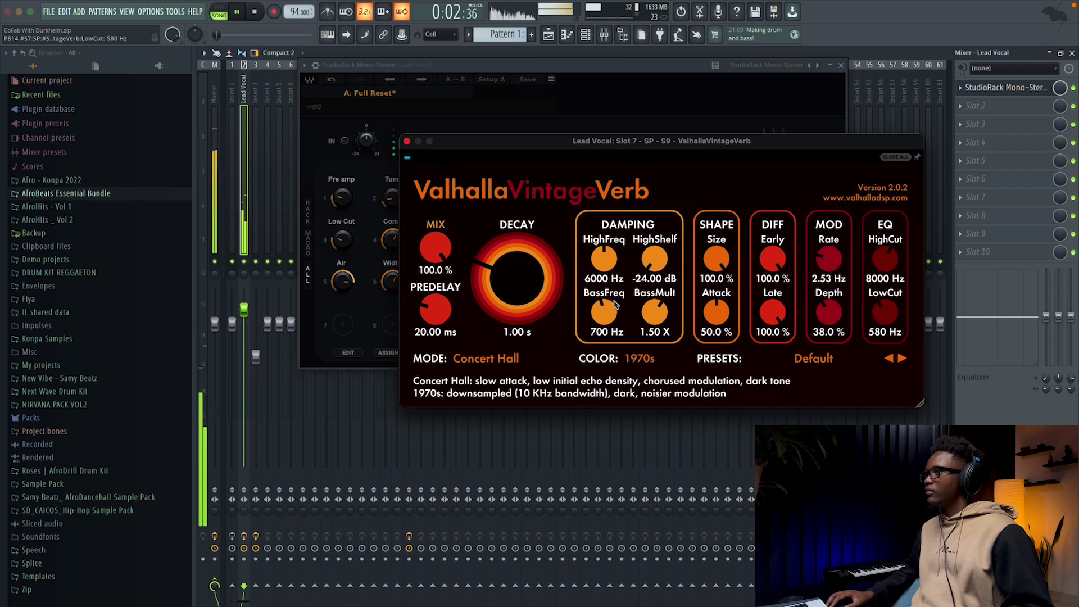
key("space")
key("space")
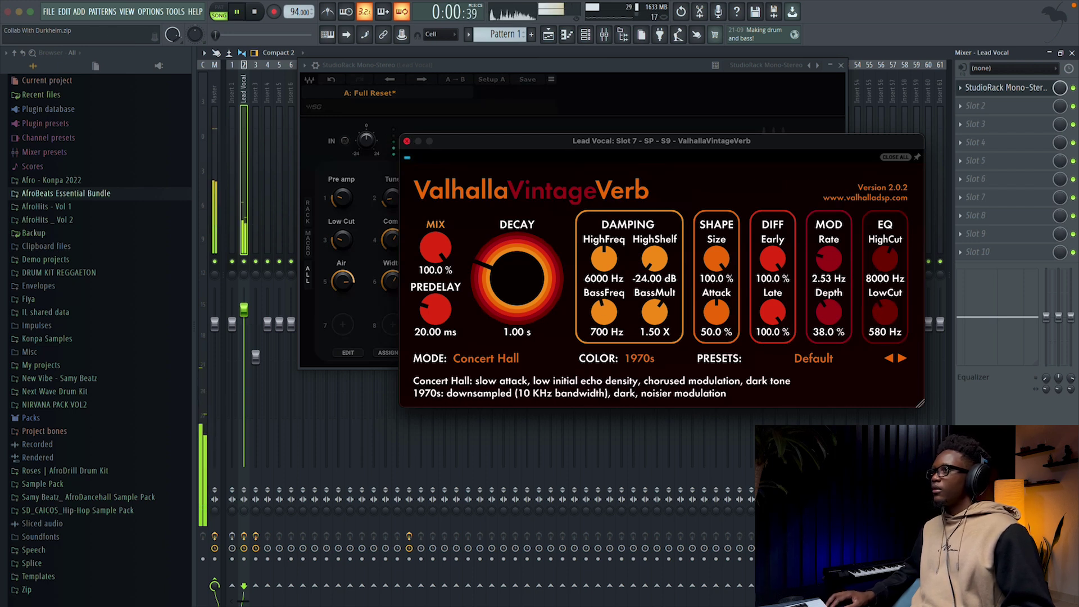
left_click(408, 141)
key("space")
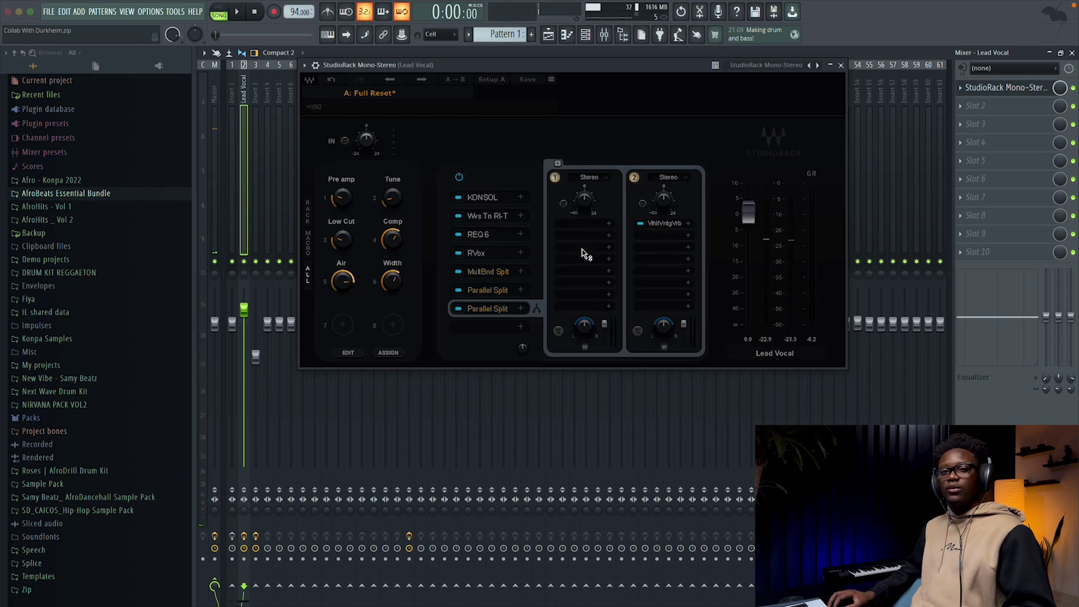
- Assign the reverb rack's Rack 2 Output to macro 7 and name the macro Reverb
right_click(685, 329)
mouse_move(754, 374)
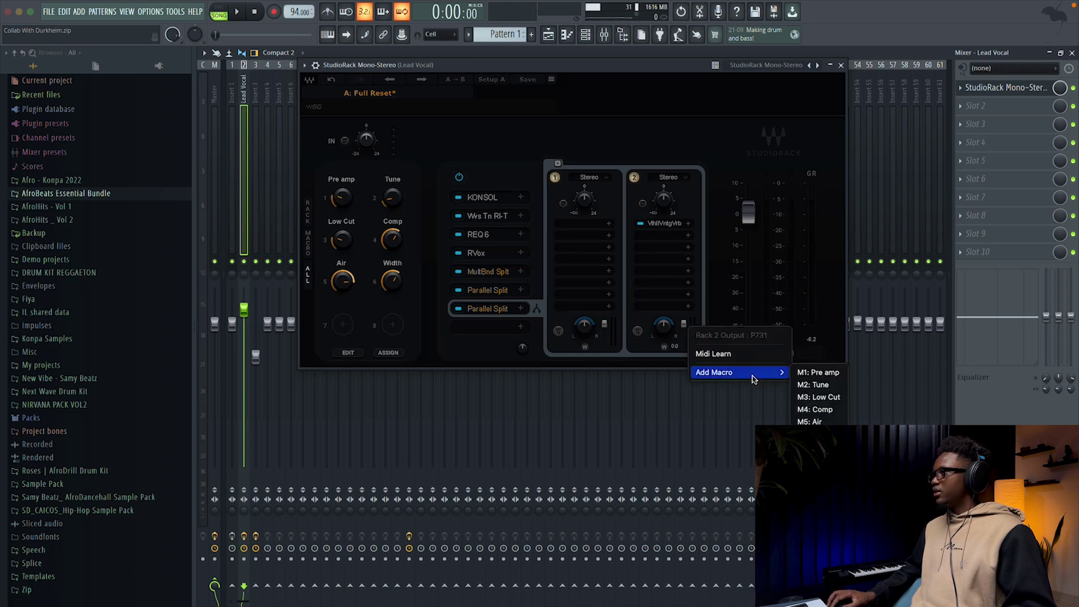
left_click(809, 446)
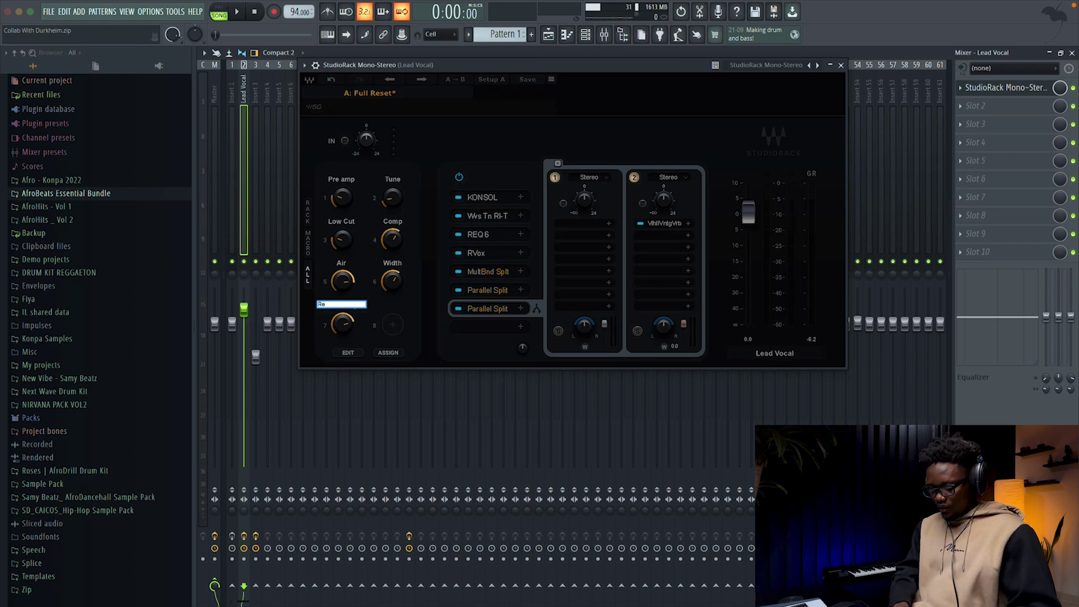
type("b")
key("Return")
- During playback, lower the Reverb macro to a rack 2 output of -14.1 and the Insert 4 fader to -1.4 dB
key("space")
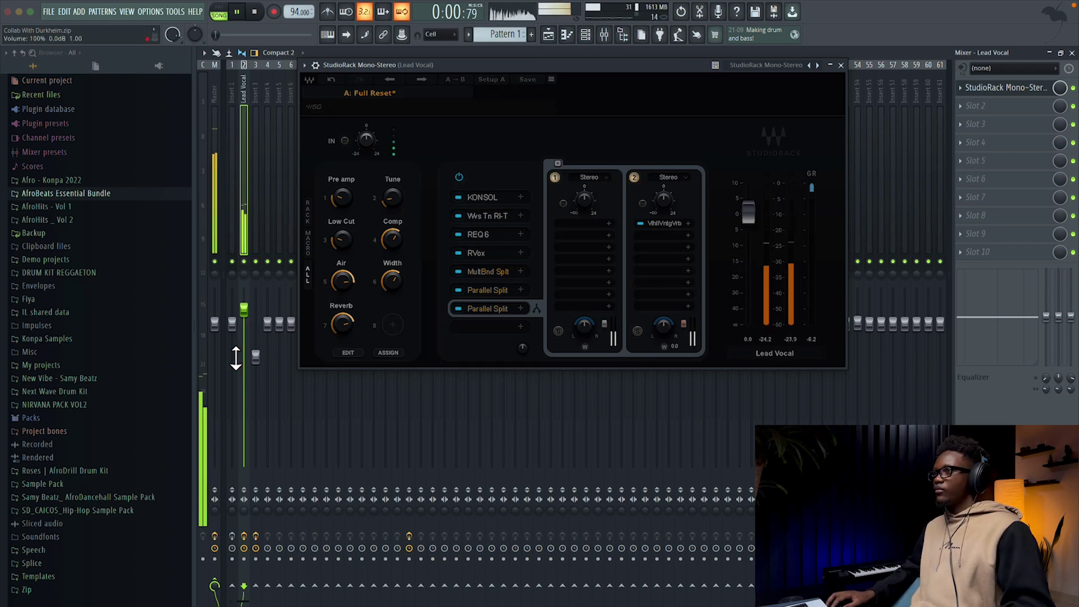
mouse_move(336, 326)
left_mouse_down()
mouse_move(336, 344)
mouse_move(342, 325)
left_mouse_up()
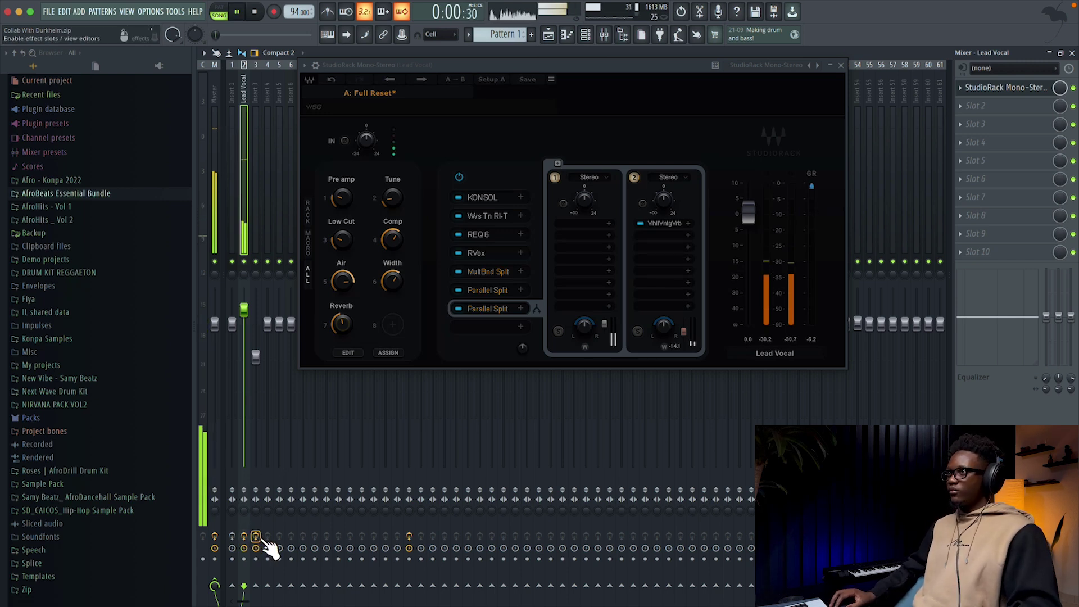
scroll(269, 383, "down", 1)
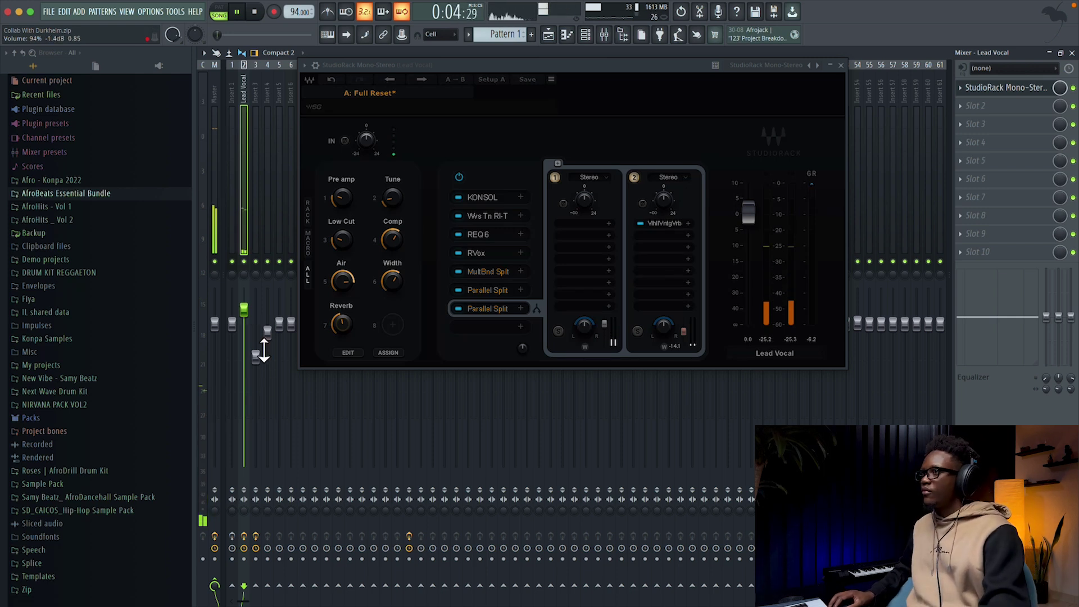
scroll(262, 347, "down", 1)
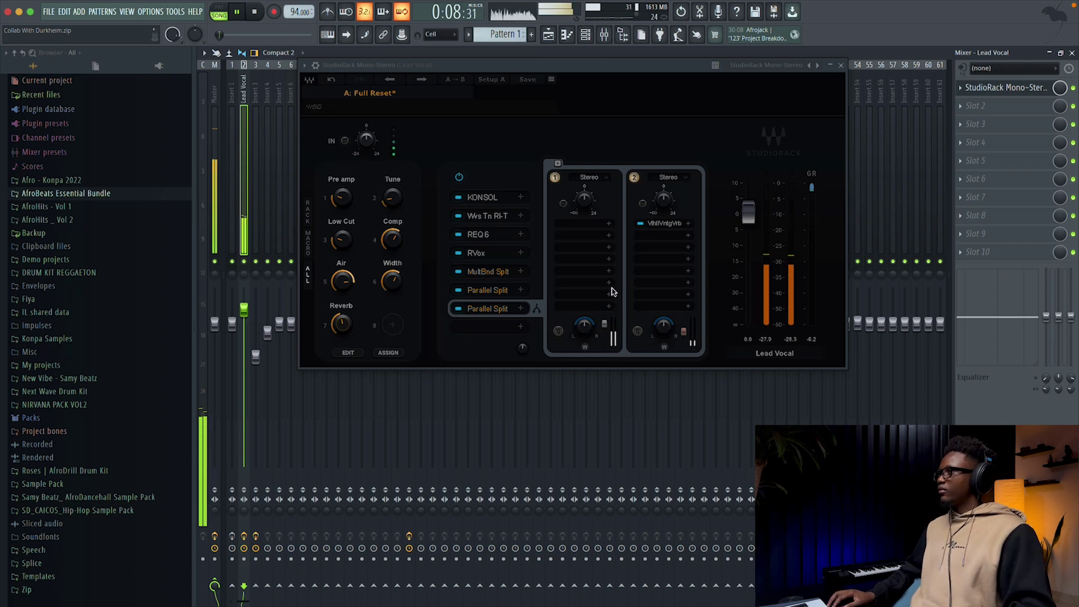
key("space")
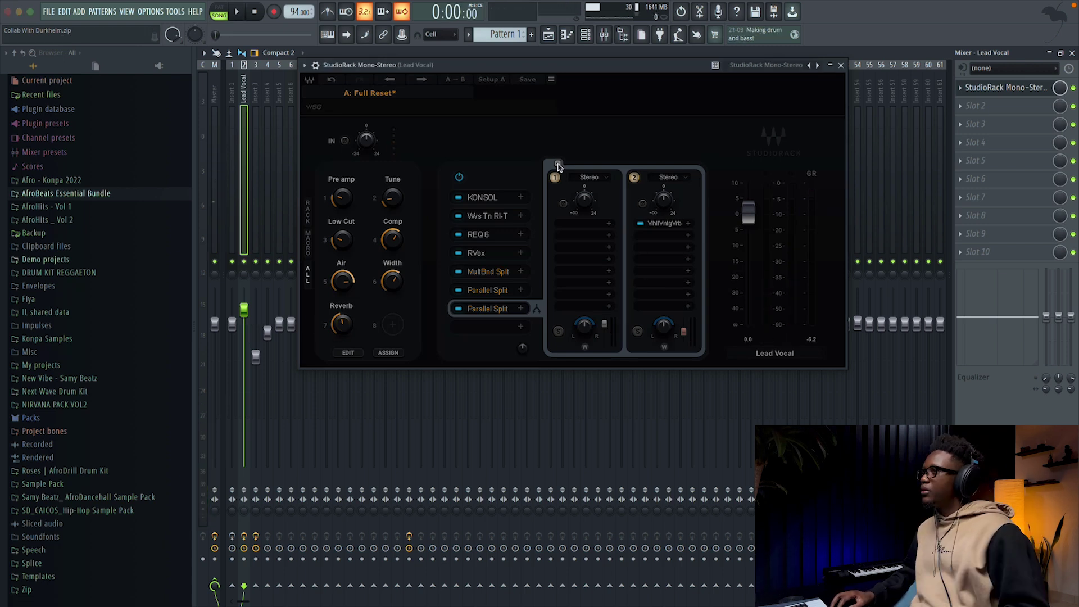
- Add a third rack to the Parallel Split and load H-Delay into its first slot
left_click(557, 163)
left_click(768, 231)
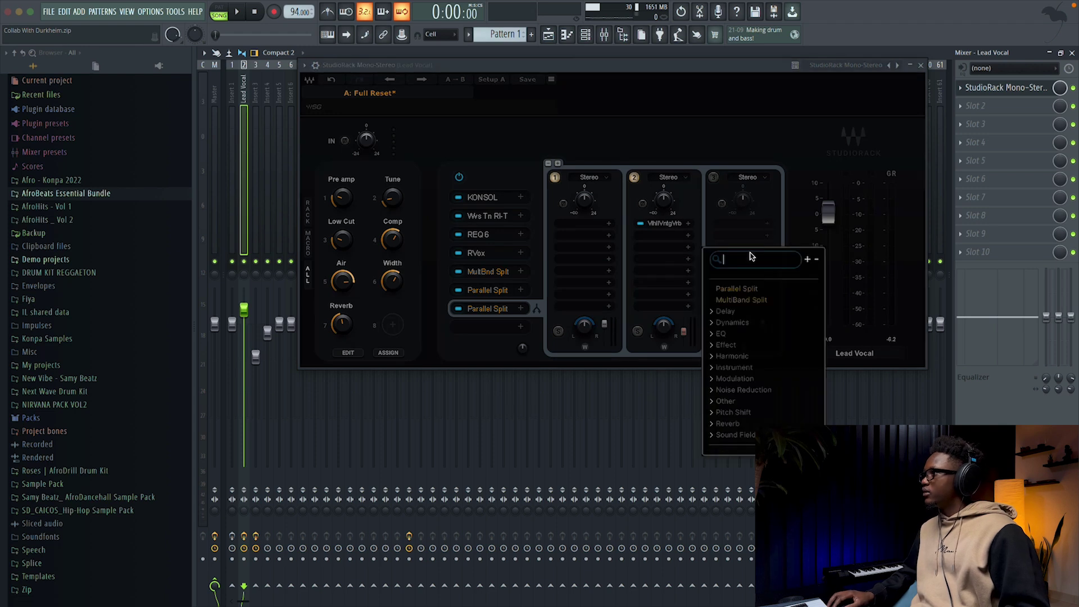
type("delay")
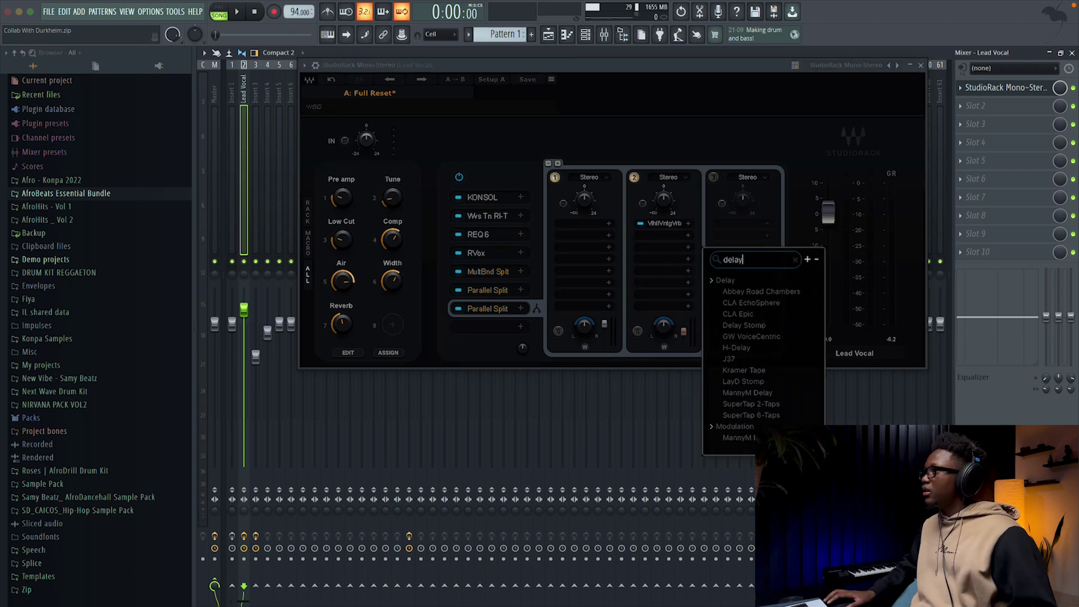
left_click(738, 348)
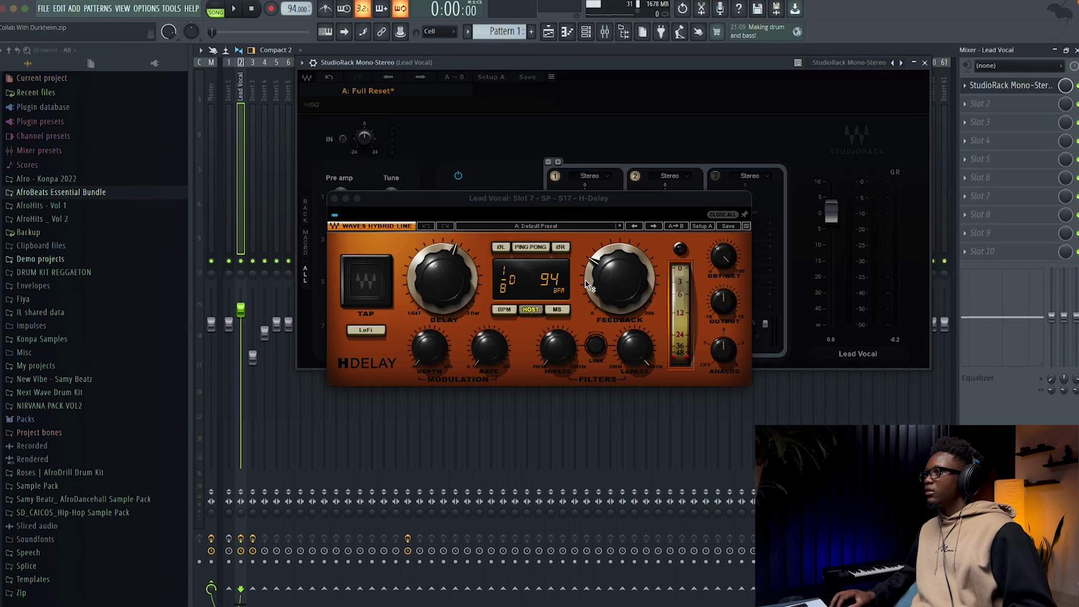
- Reduce the H-Delay feedback, set its delay time to 1/4 and switch on rack 3
left_click_drag(587, 285, 588, 326)
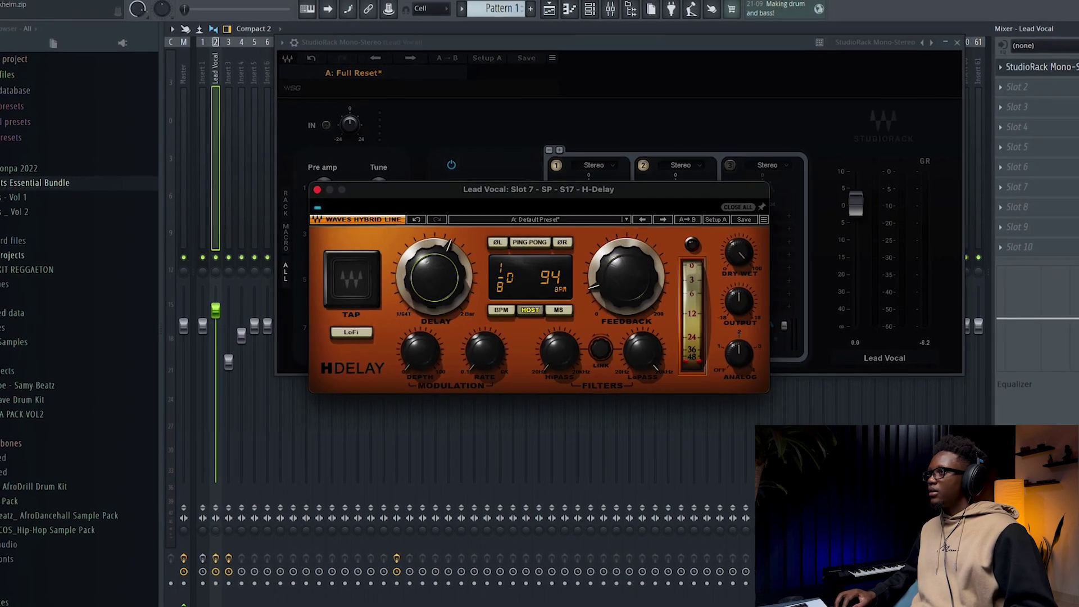
left_click_drag(435, 278, 434, 264)
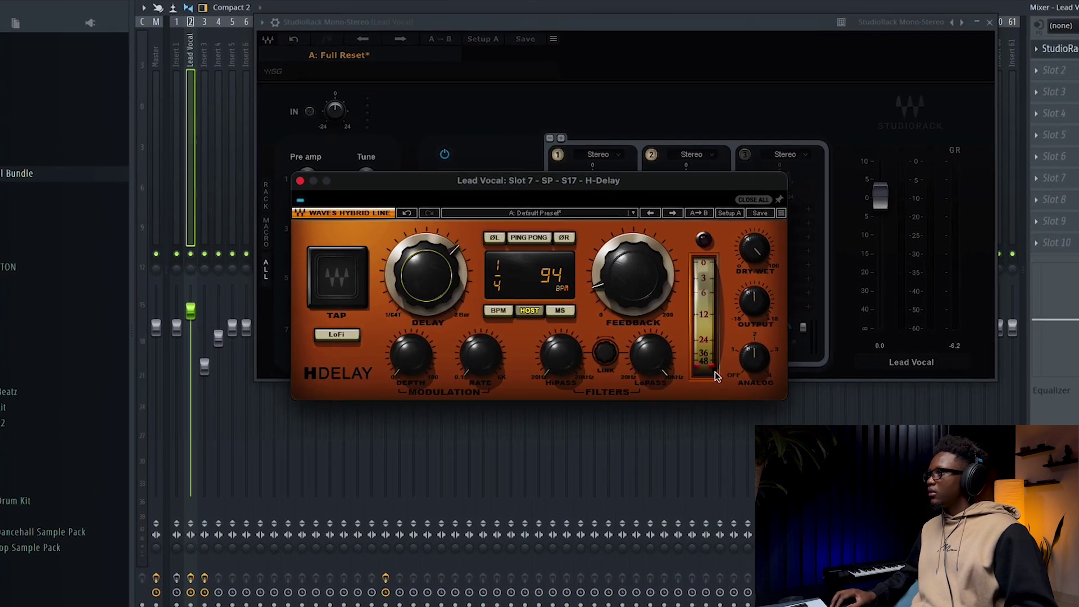
left_click(744, 155)
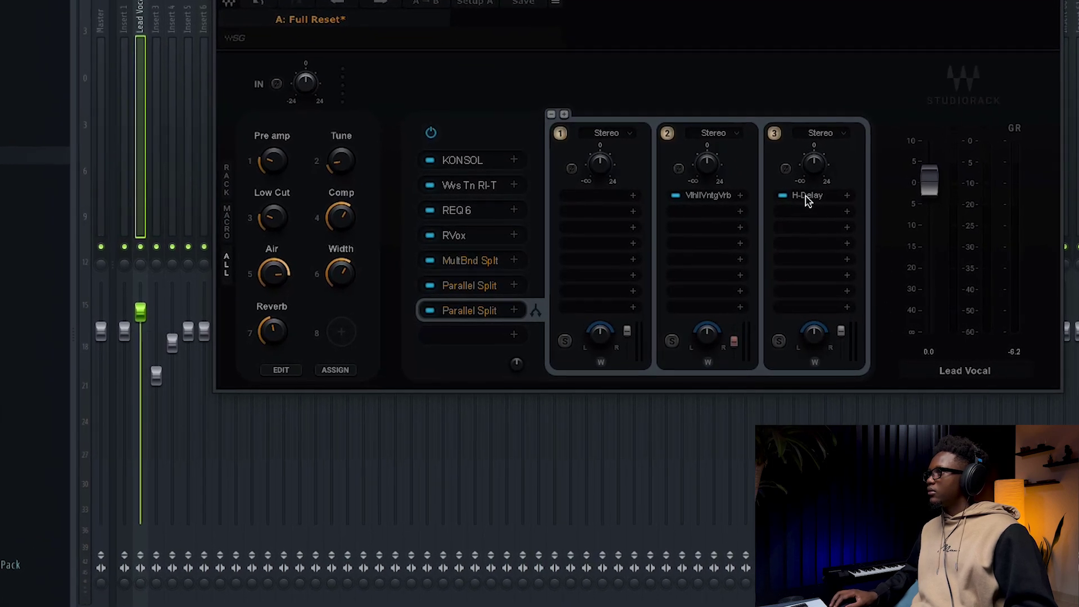
- Set the H-Delay HiPass filter to 606 Hz, enable Ping Pong and close the plugin window
left_click(807, 196)
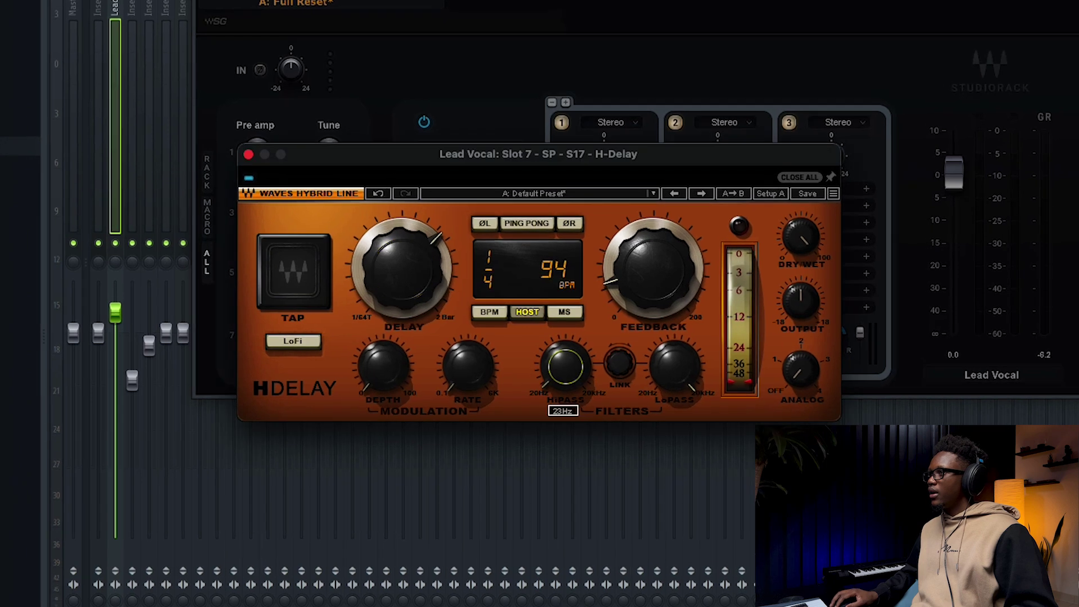
left_click_drag(549, 393, 550, 379)
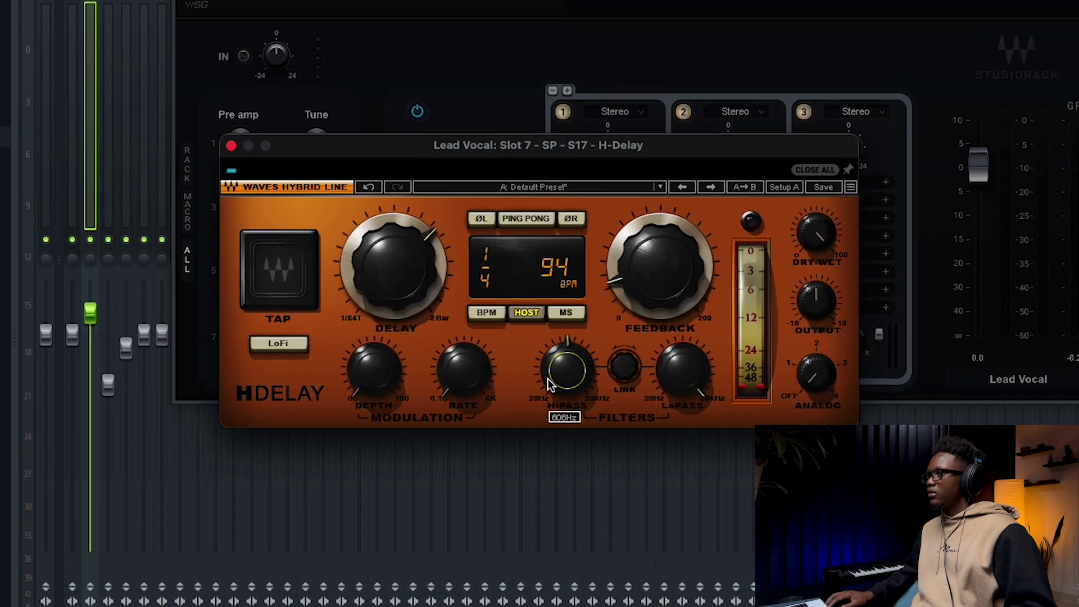
left_click(528, 220)
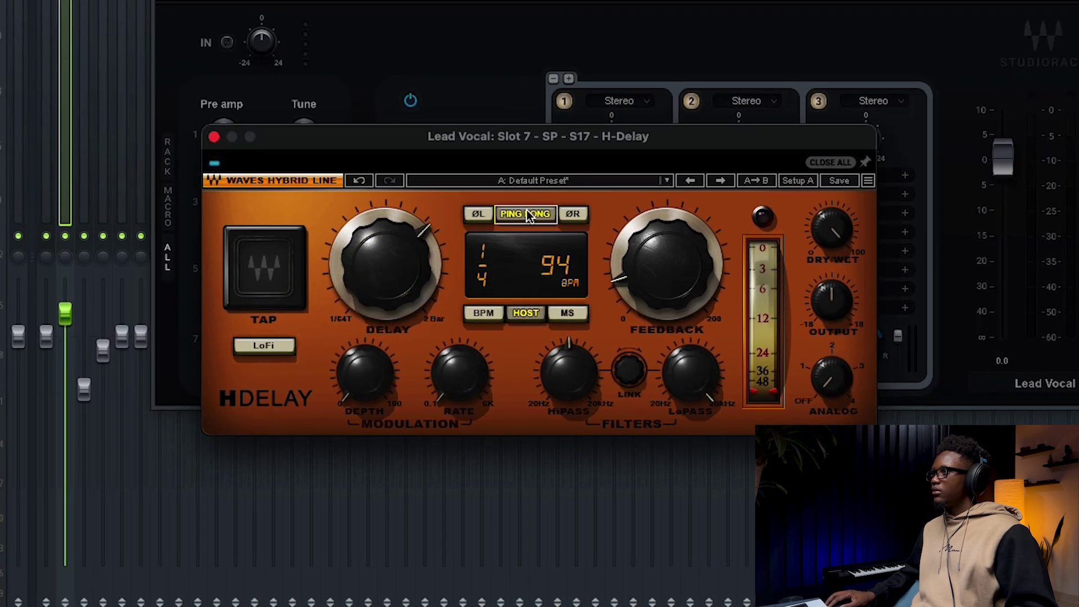
left_click(214, 137)
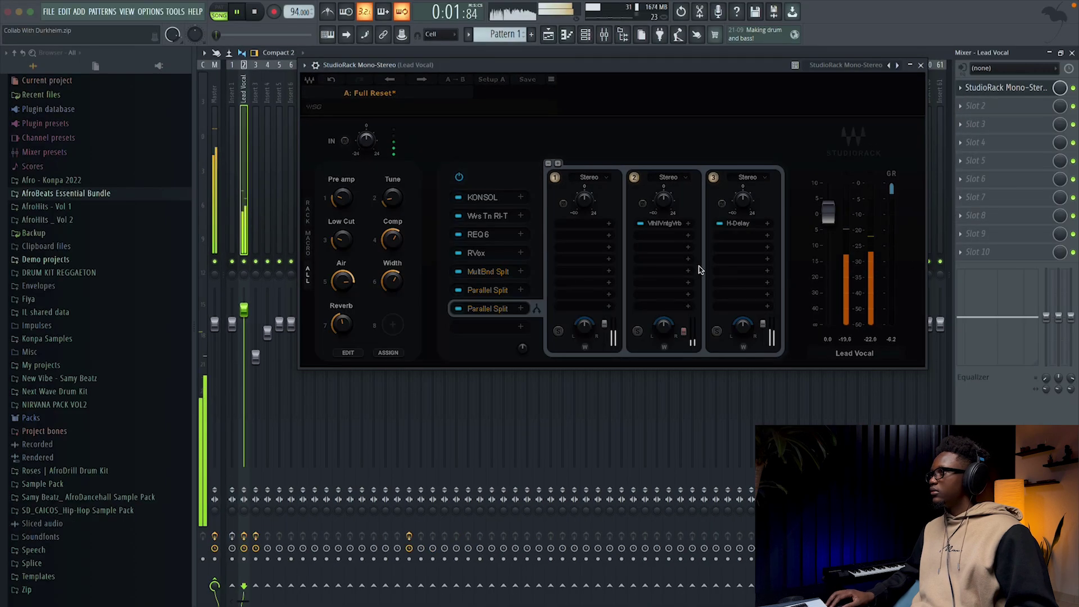